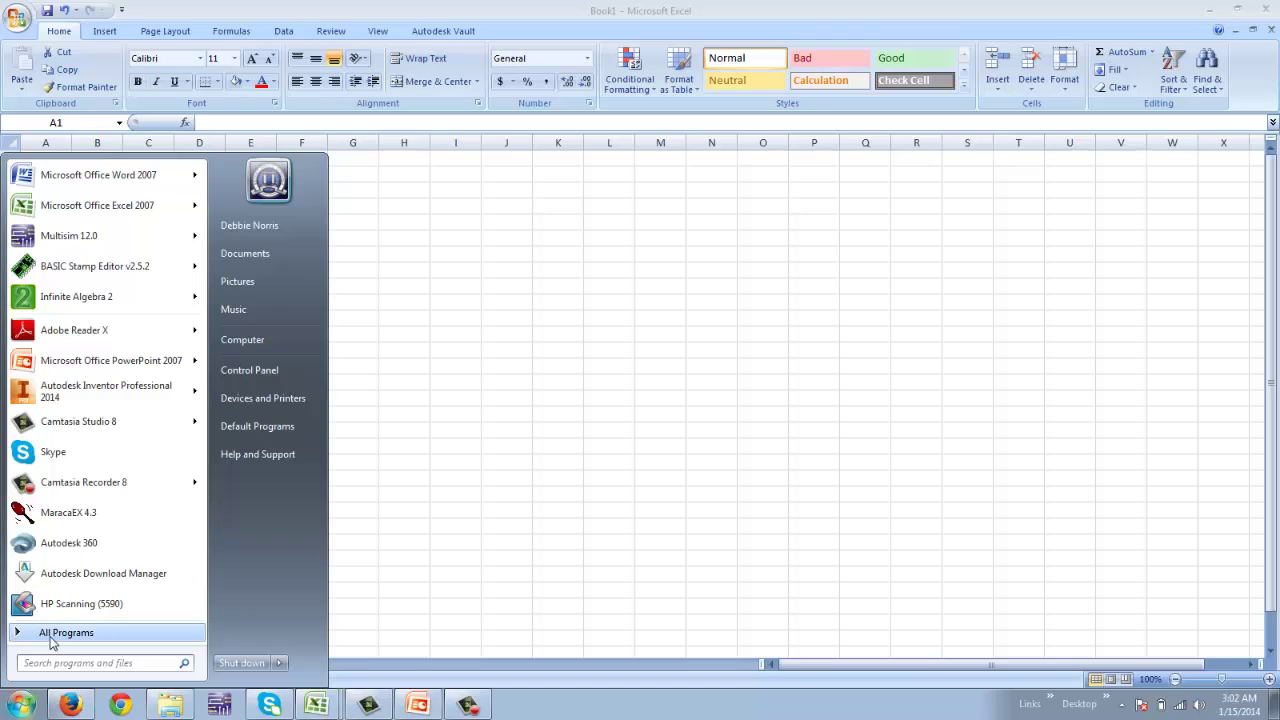
Locate Microsoft Office Excel 2007 among the installed programs, view its pinning options, and return to the blank workbook
click(52, 642)
drag(204, 334, 202, 486)
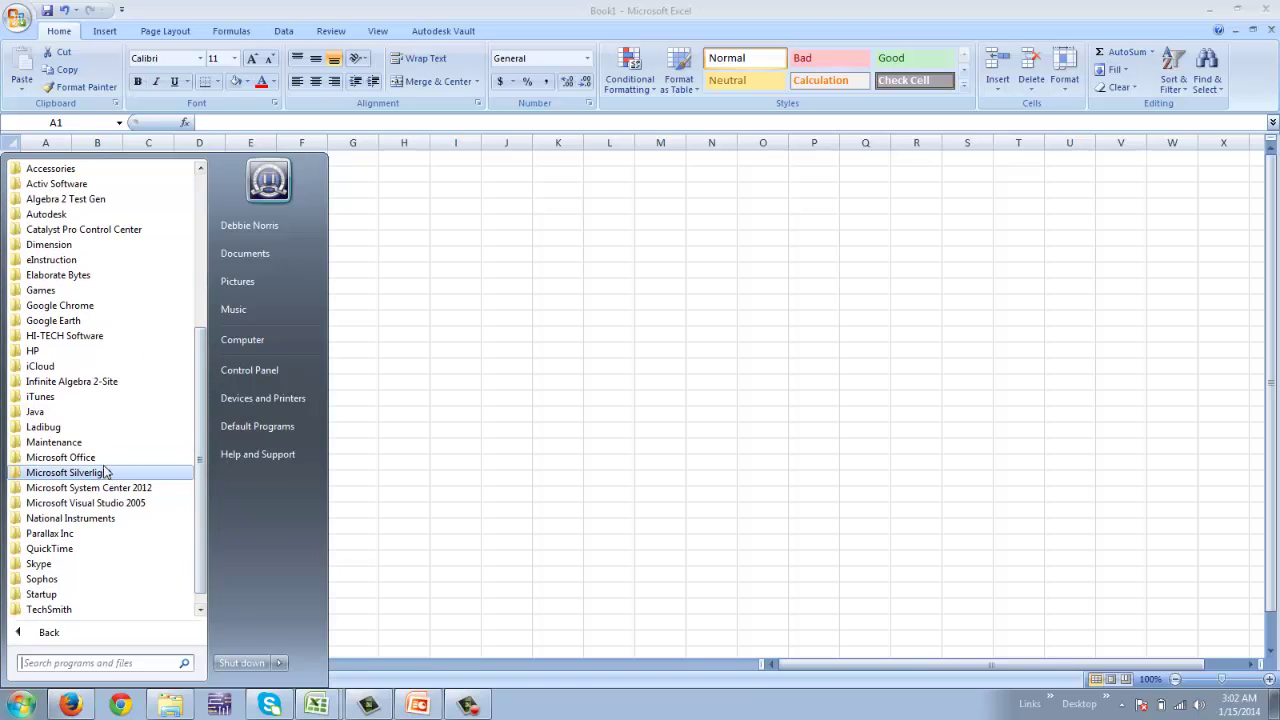
click(70, 457)
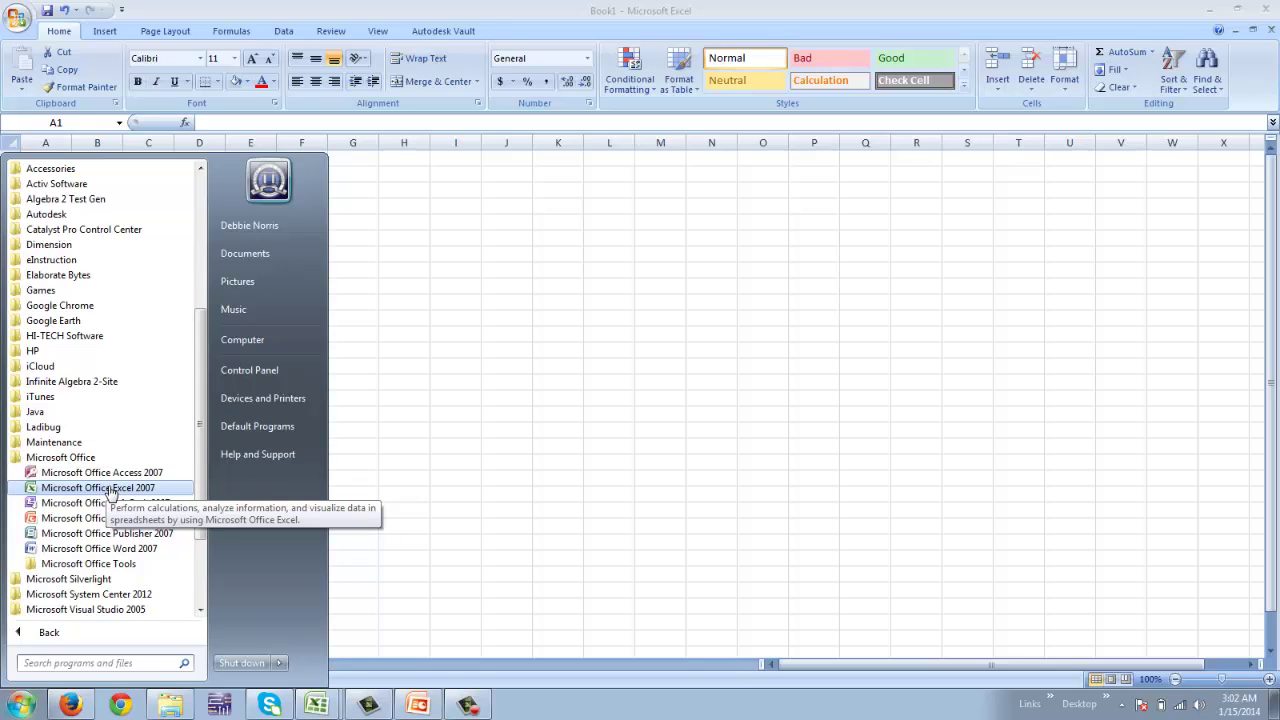
right_click(111, 492)
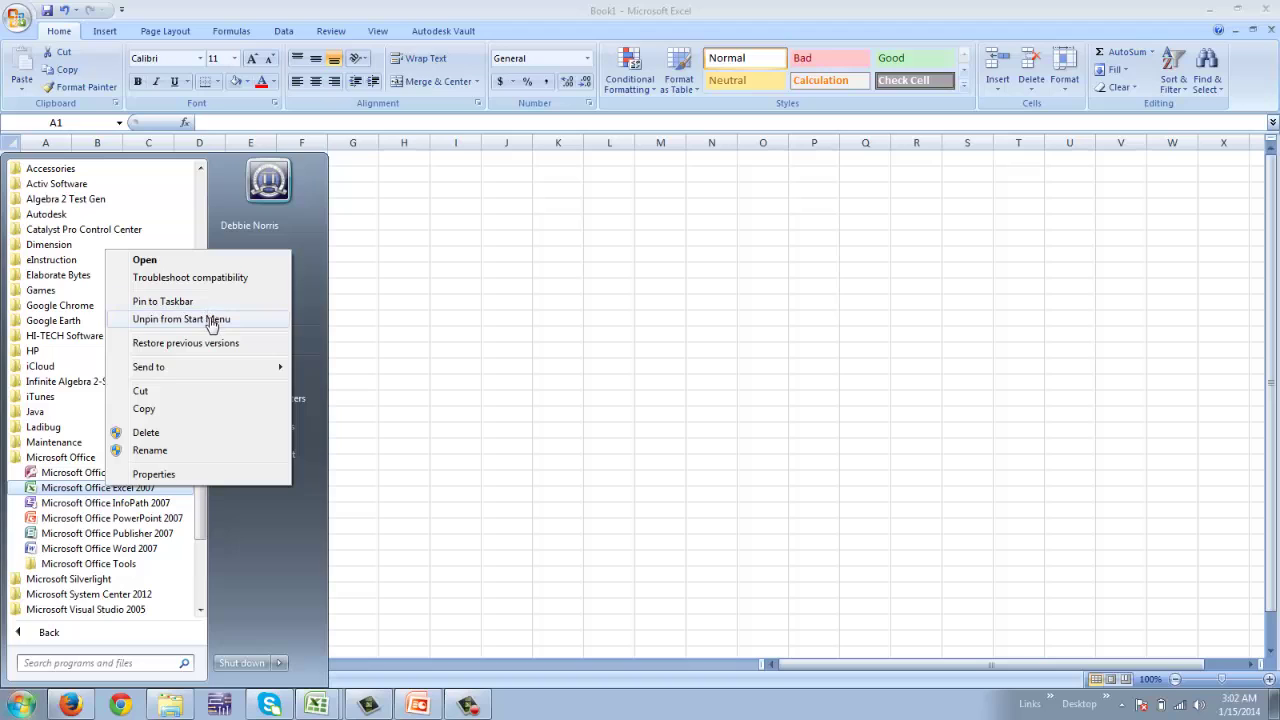
click(456, 412)
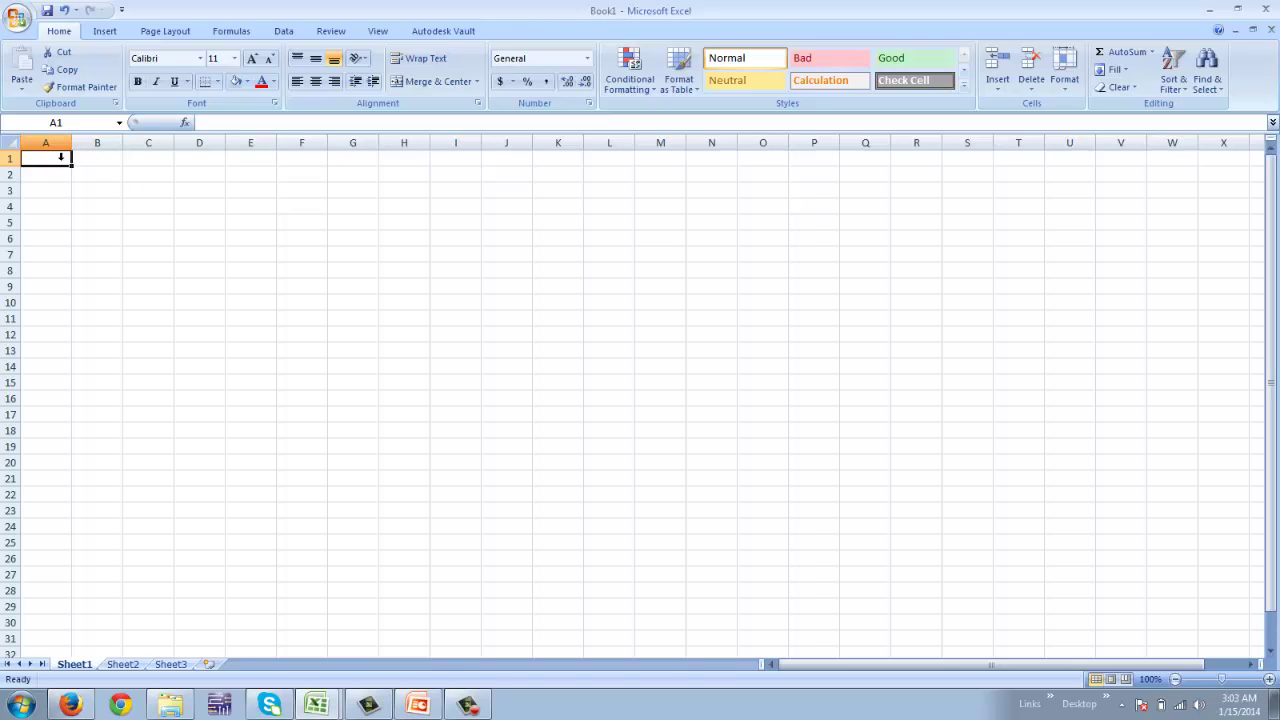
Format cell A1 as bold 14-point text and enter the author's full name in it
click(138, 82)
click(235, 58)
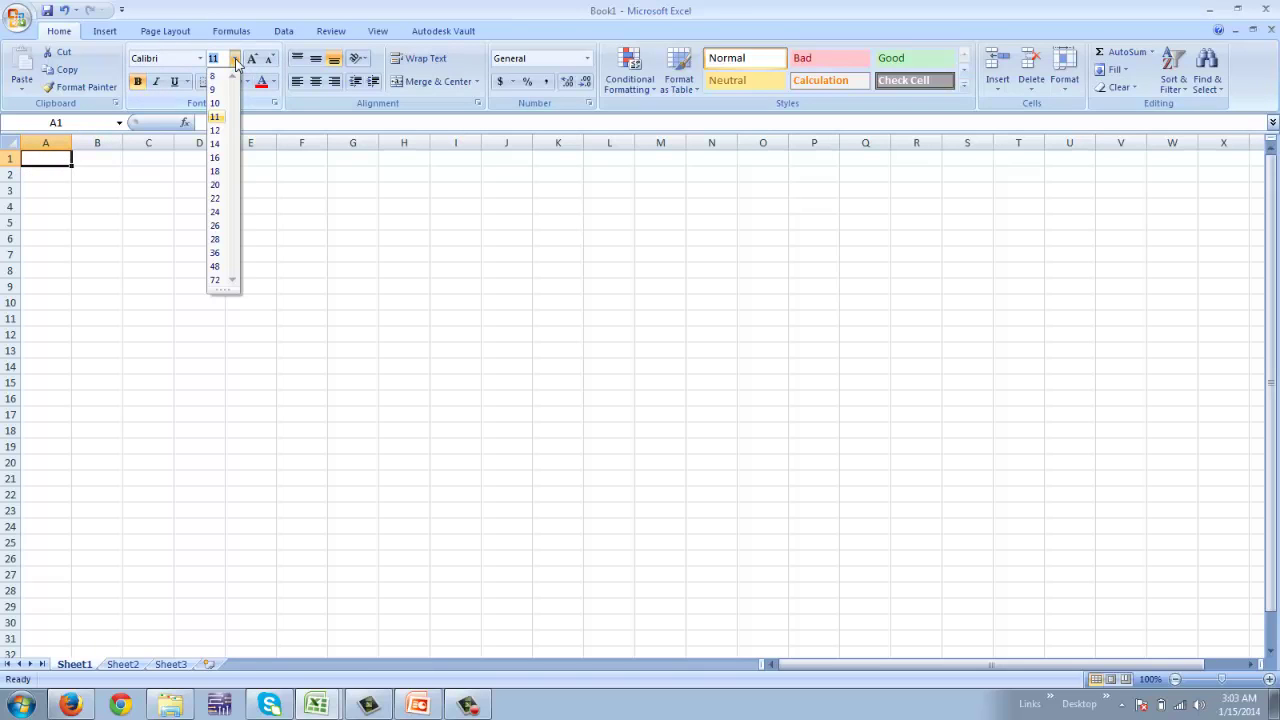
click(215, 145)
text(D)
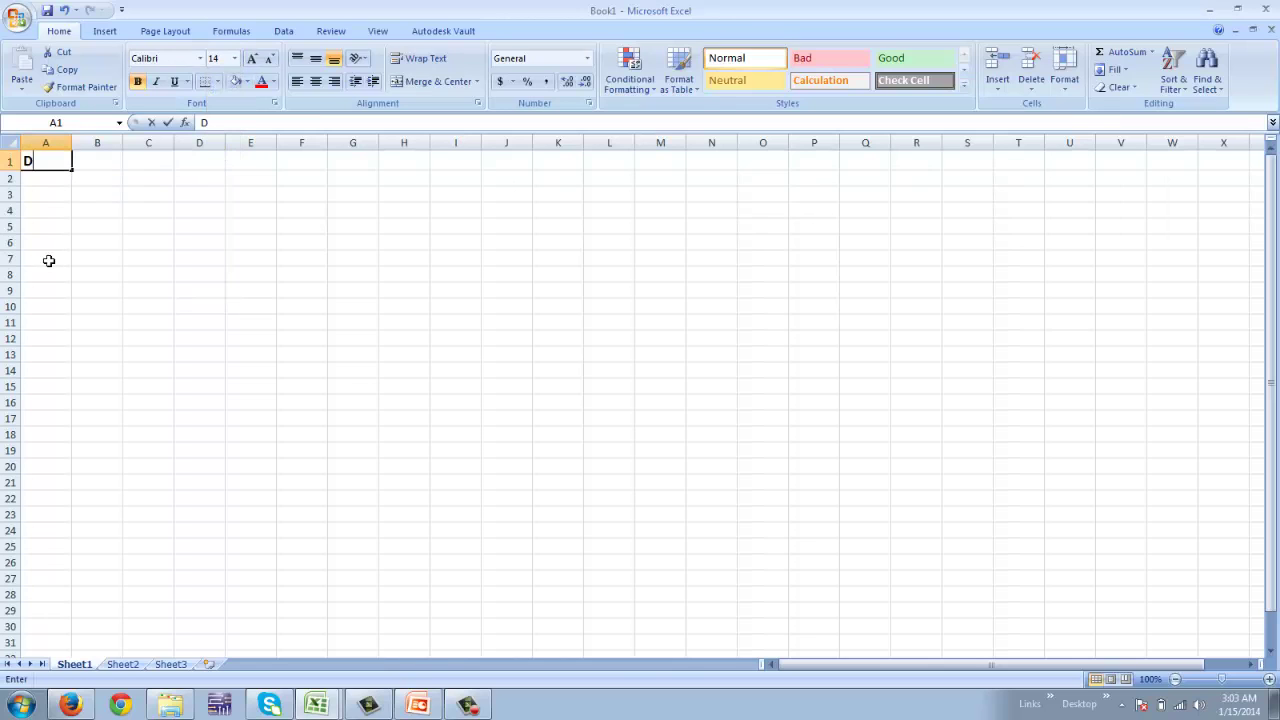
text(eborah Norris)
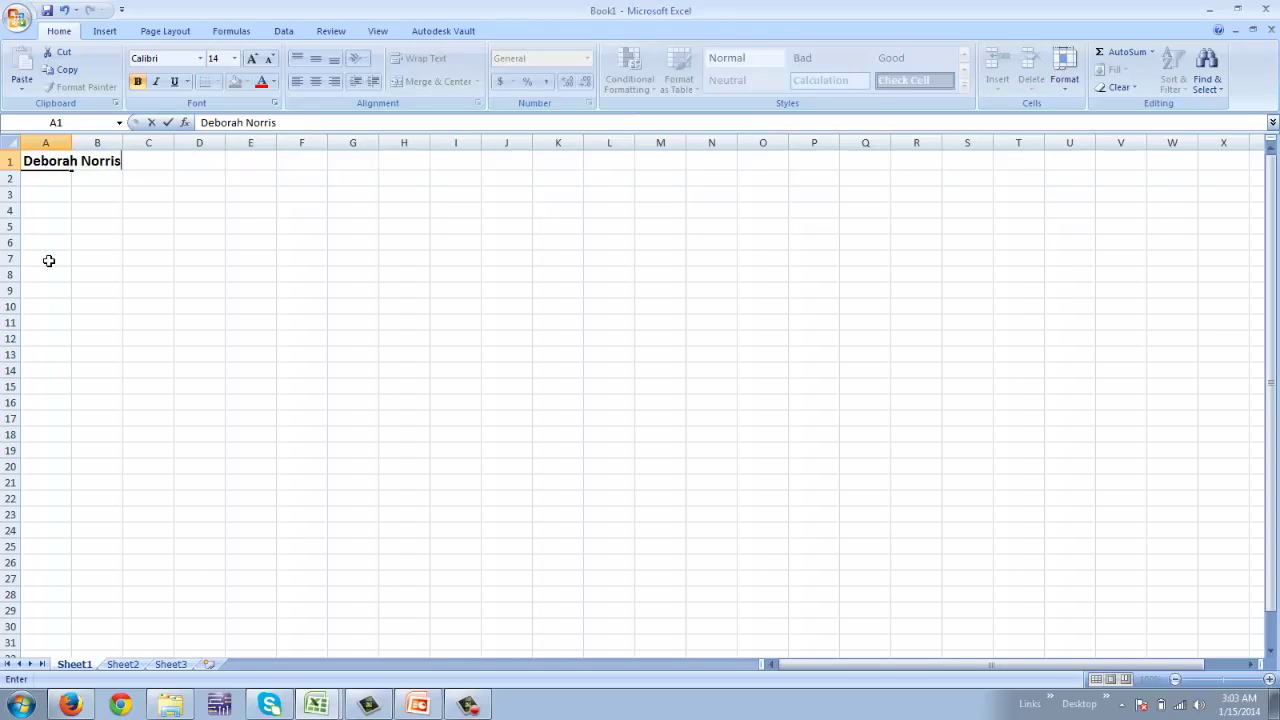
key(Tab)
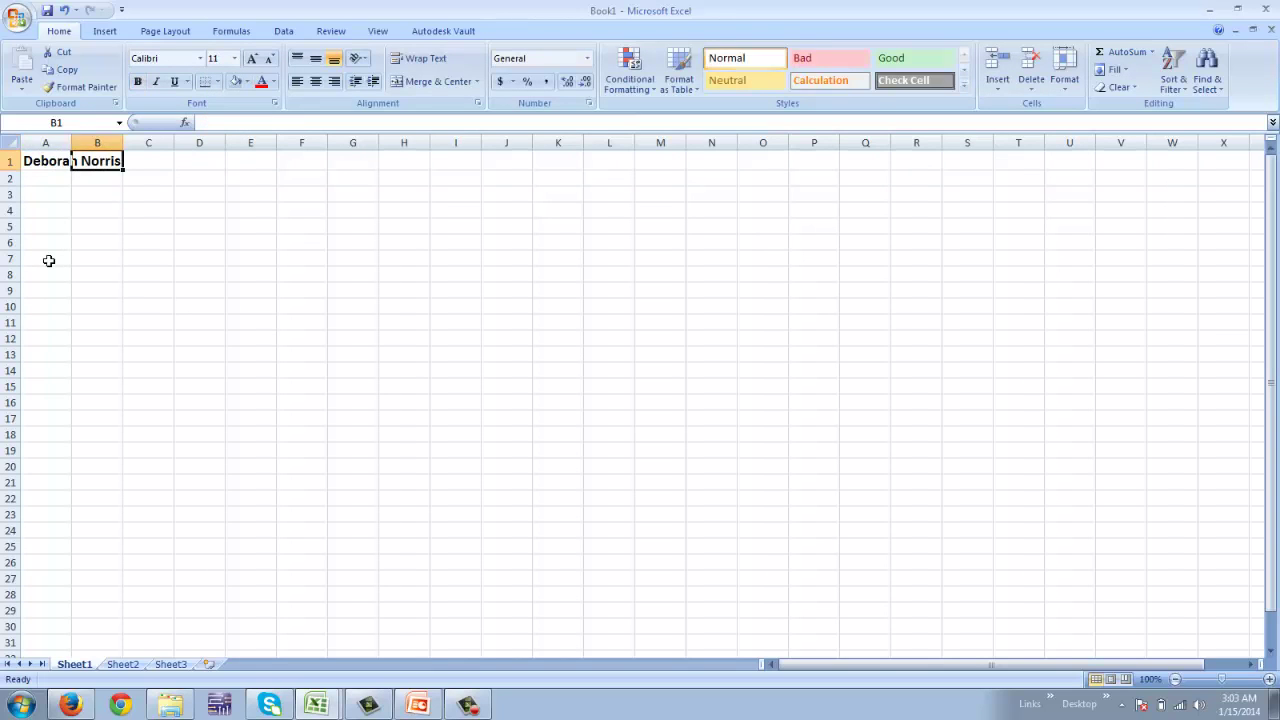
Format cell D1 as bold 14-point text and enter the title "Puzzle Cube Statistics"
key(Tab)
key(Tab)
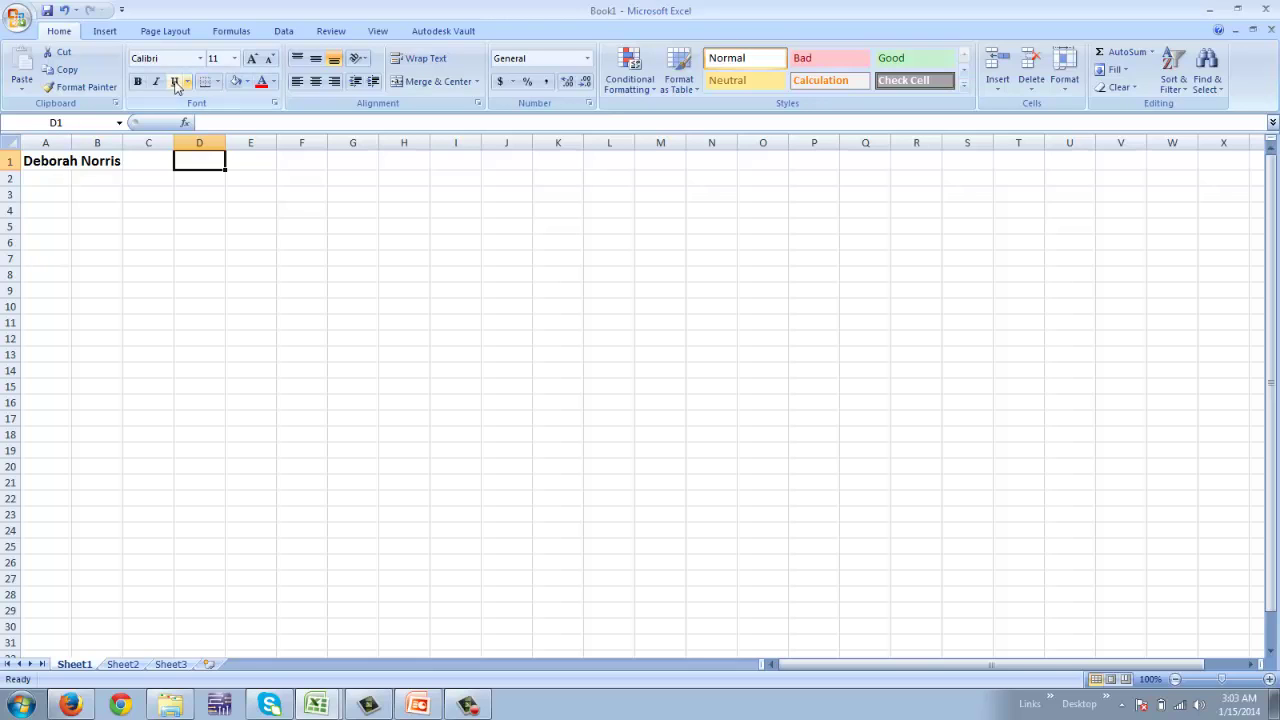
click(138, 81)
click(252, 59)
click(252, 59)
click(252, 59)
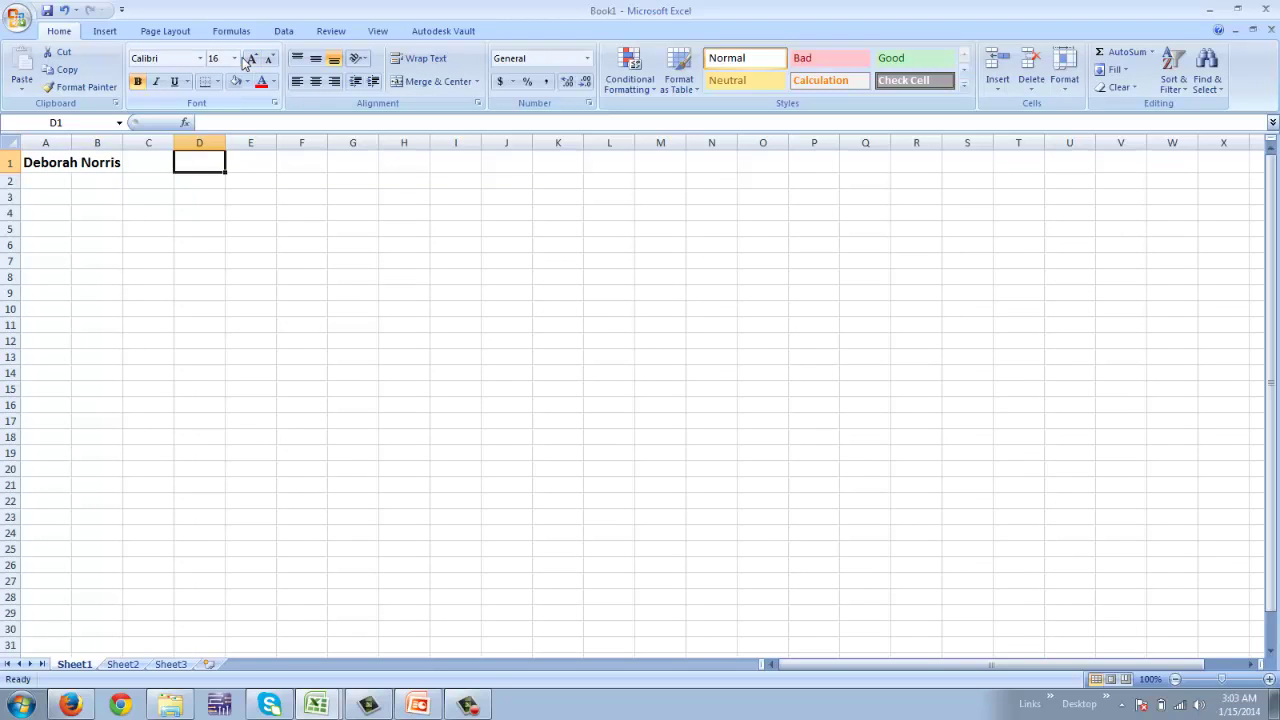
click(268, 59)
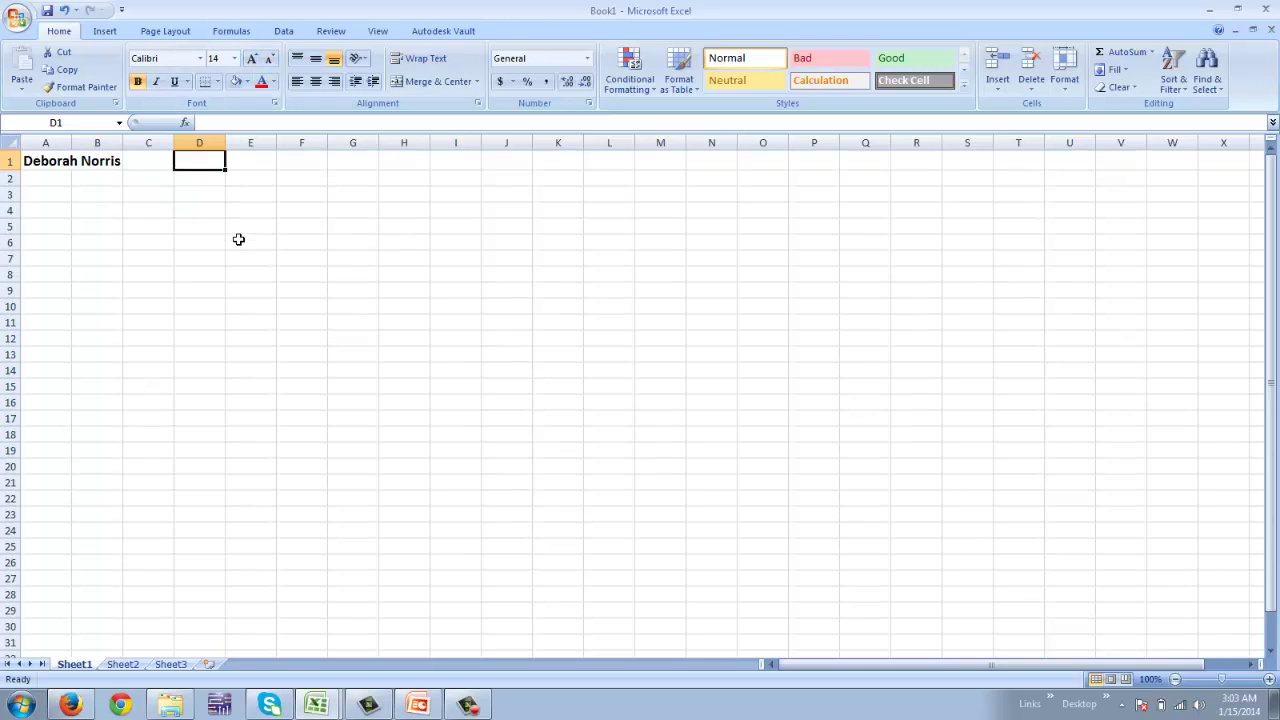
text(Puzzl)
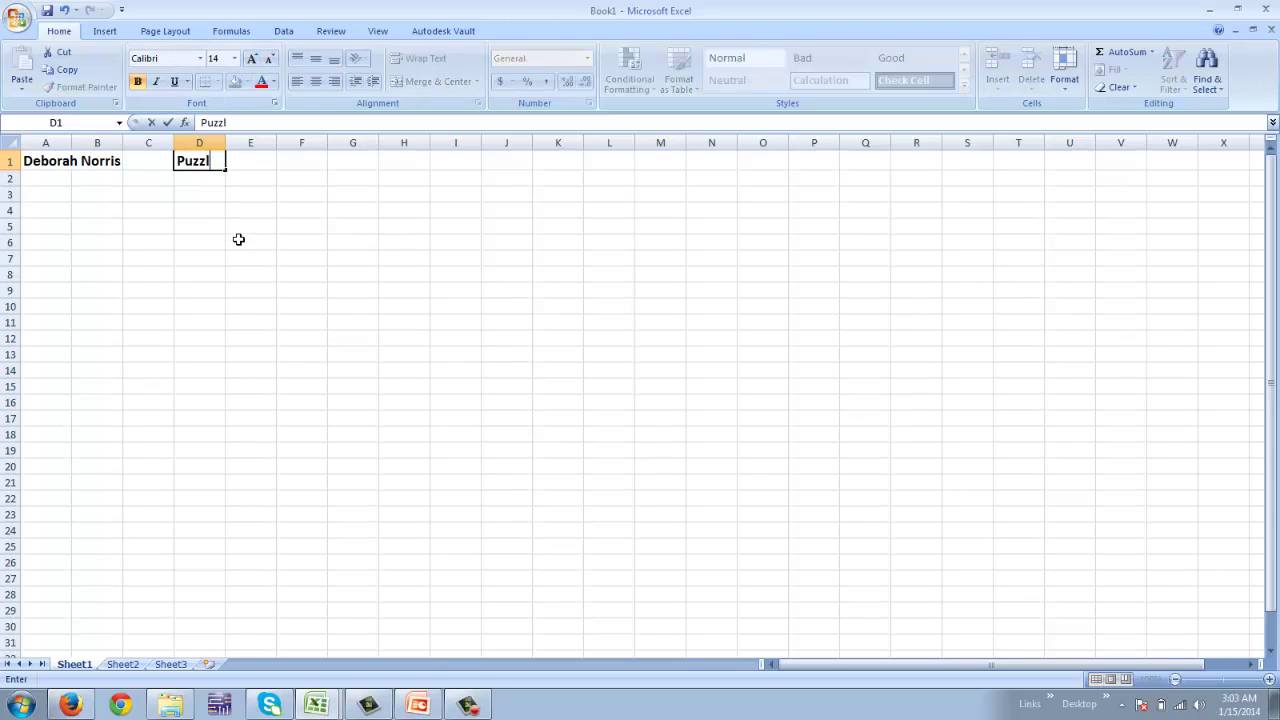
text(e Cube Sta)
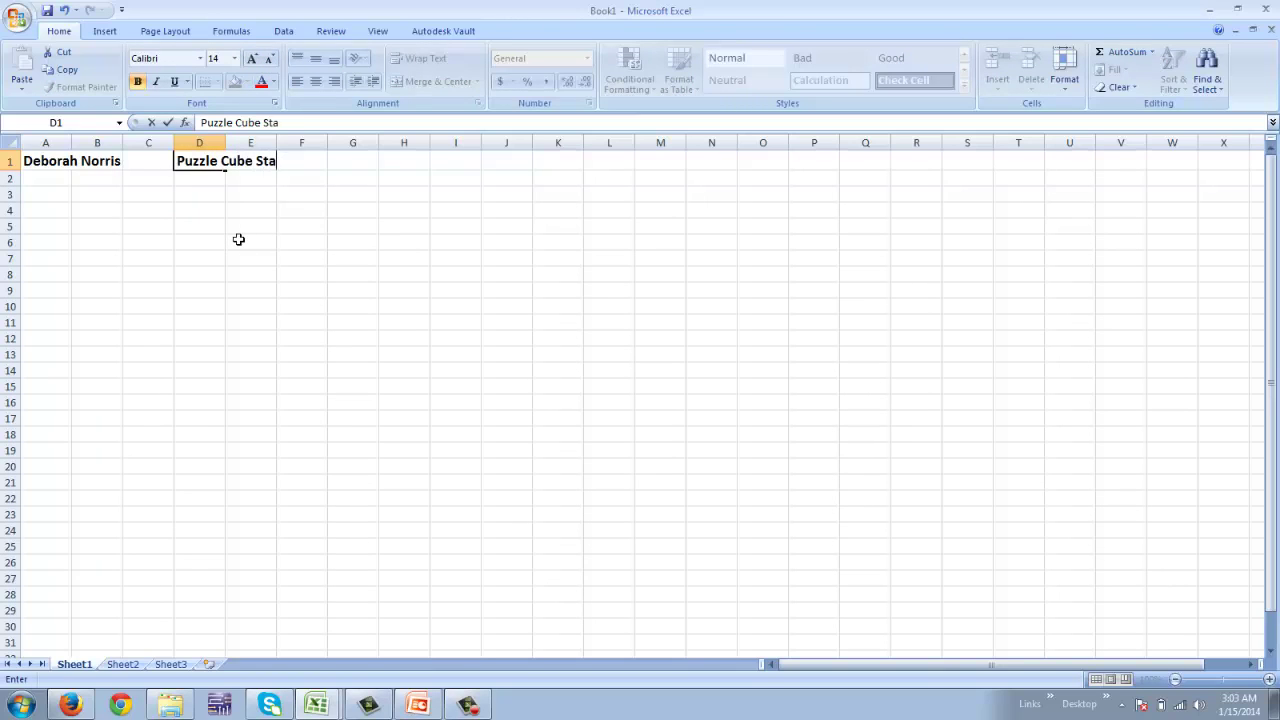
text(tistics)
Enter "Block" in cell H1 and format it as bold 14-point text
click(405, 172)
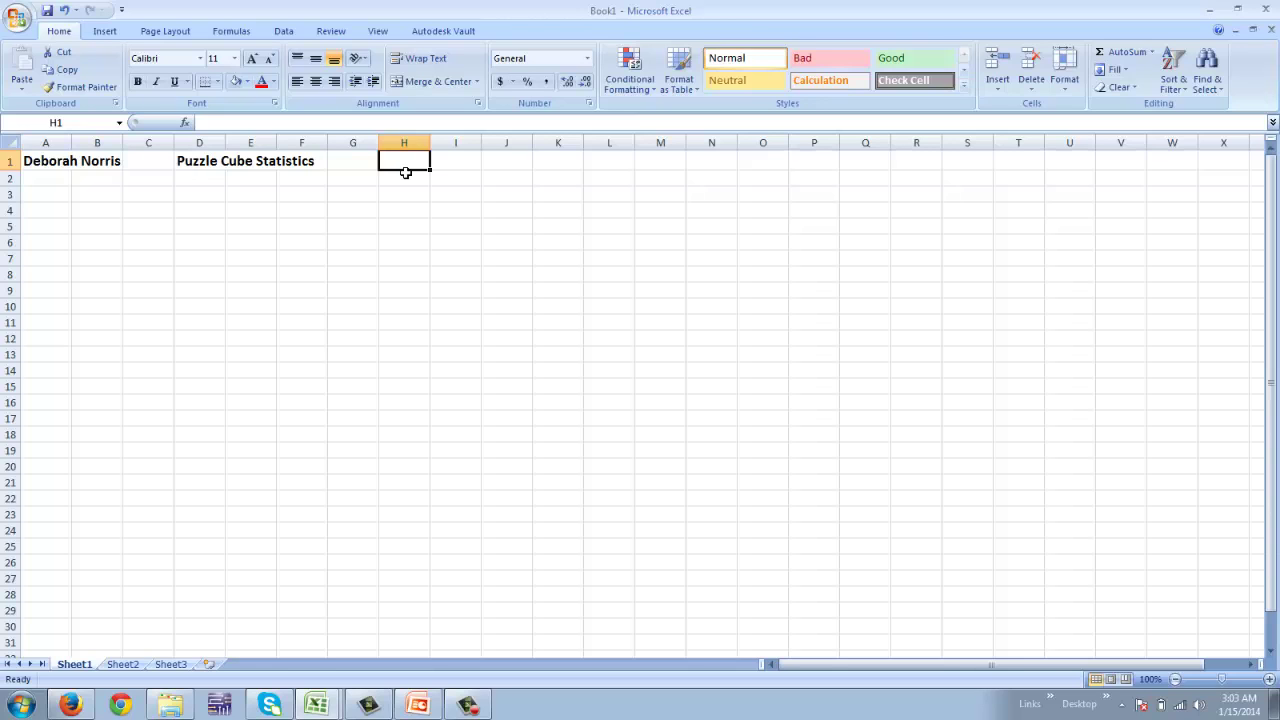
text(Block)
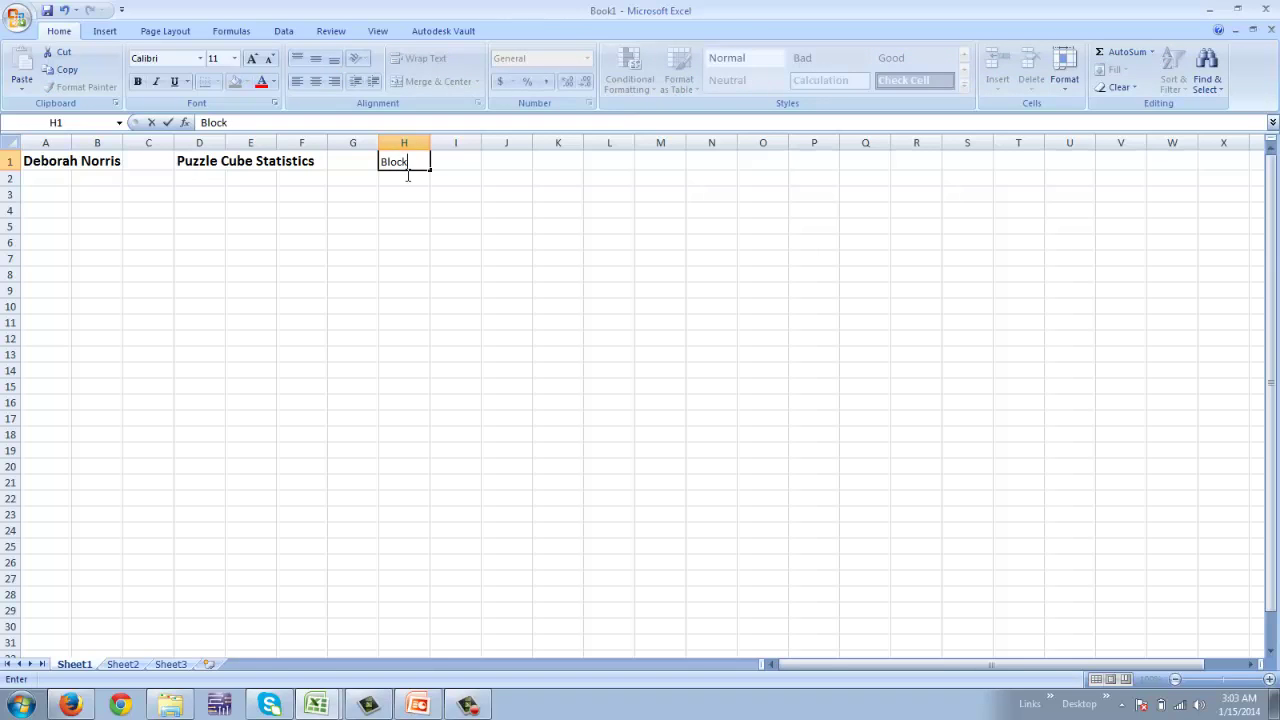
key(Return)
click(417, 163)
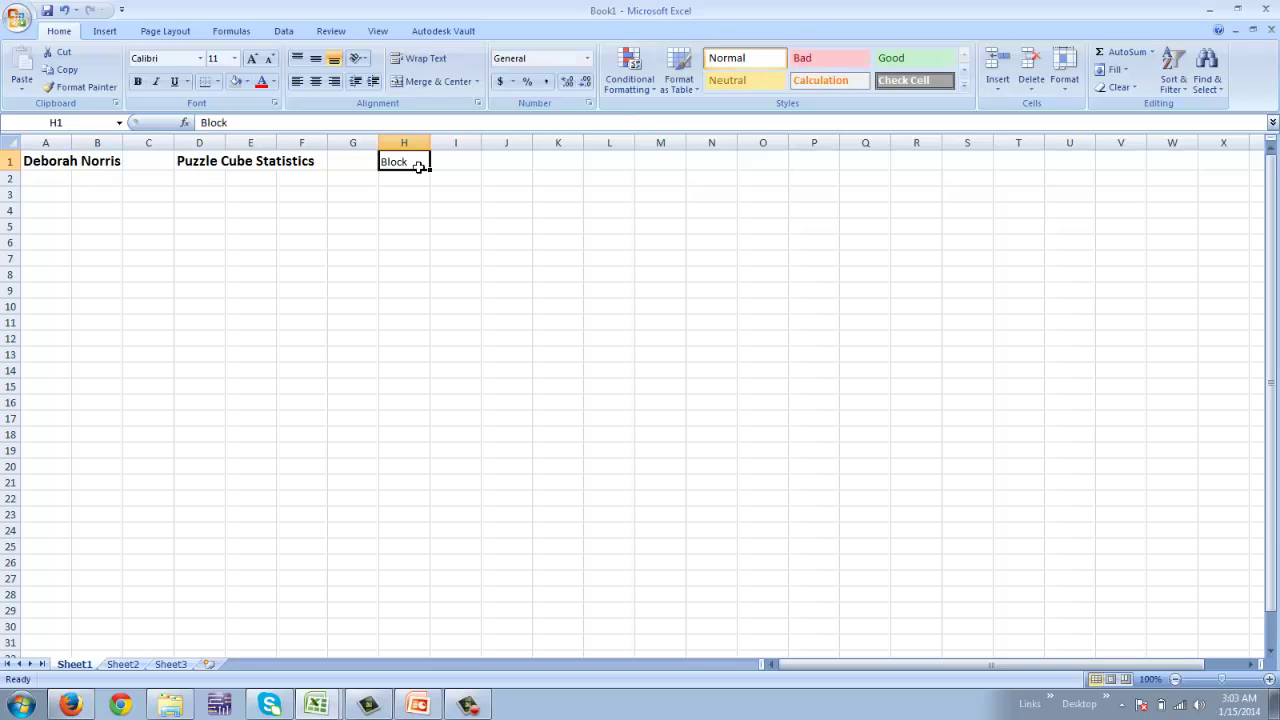
click(138, 81)
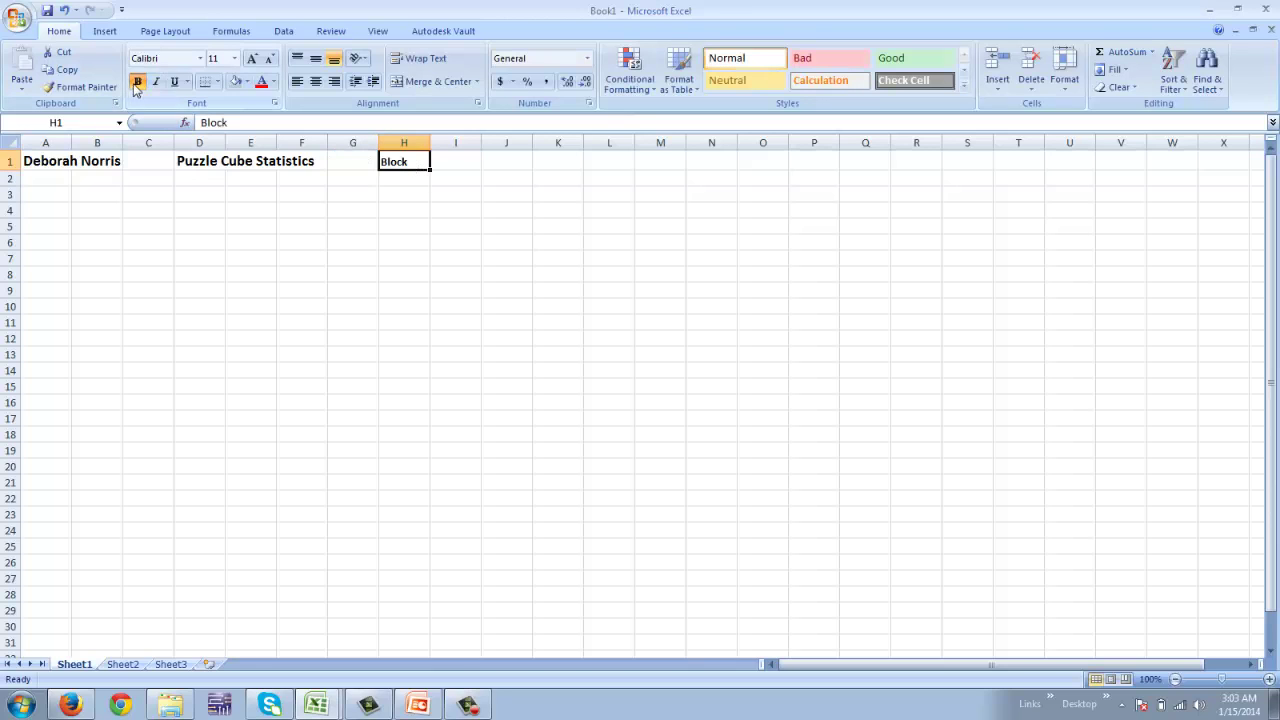
click(253, 58)
click(253, 58)
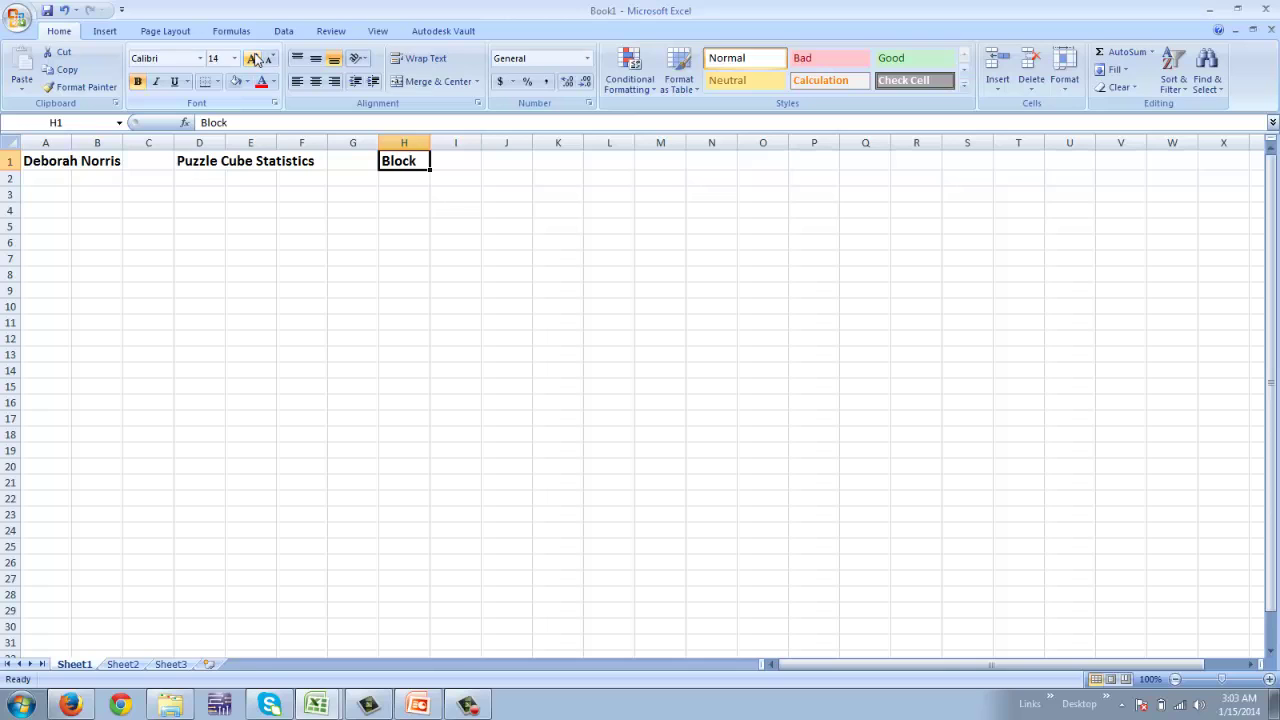
Enter the column headings "Cube #" in A3 and "Length" in B3
click(48, 197)
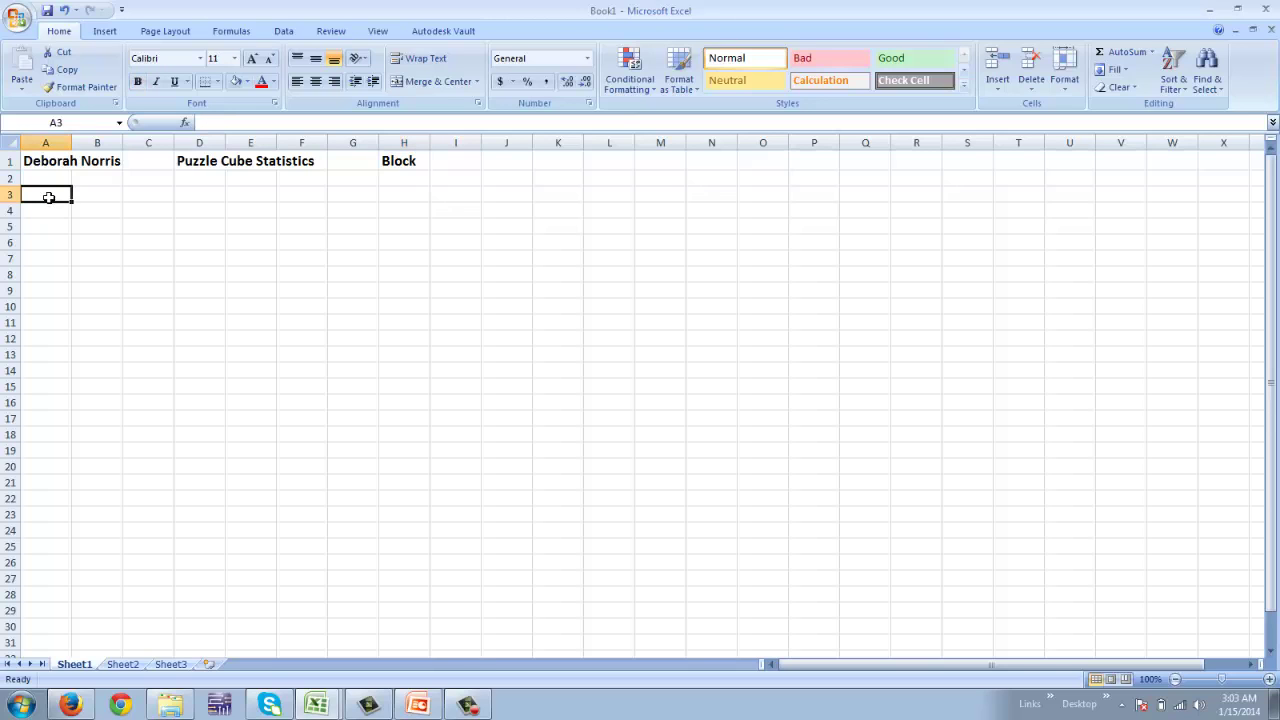
text(Cube #)
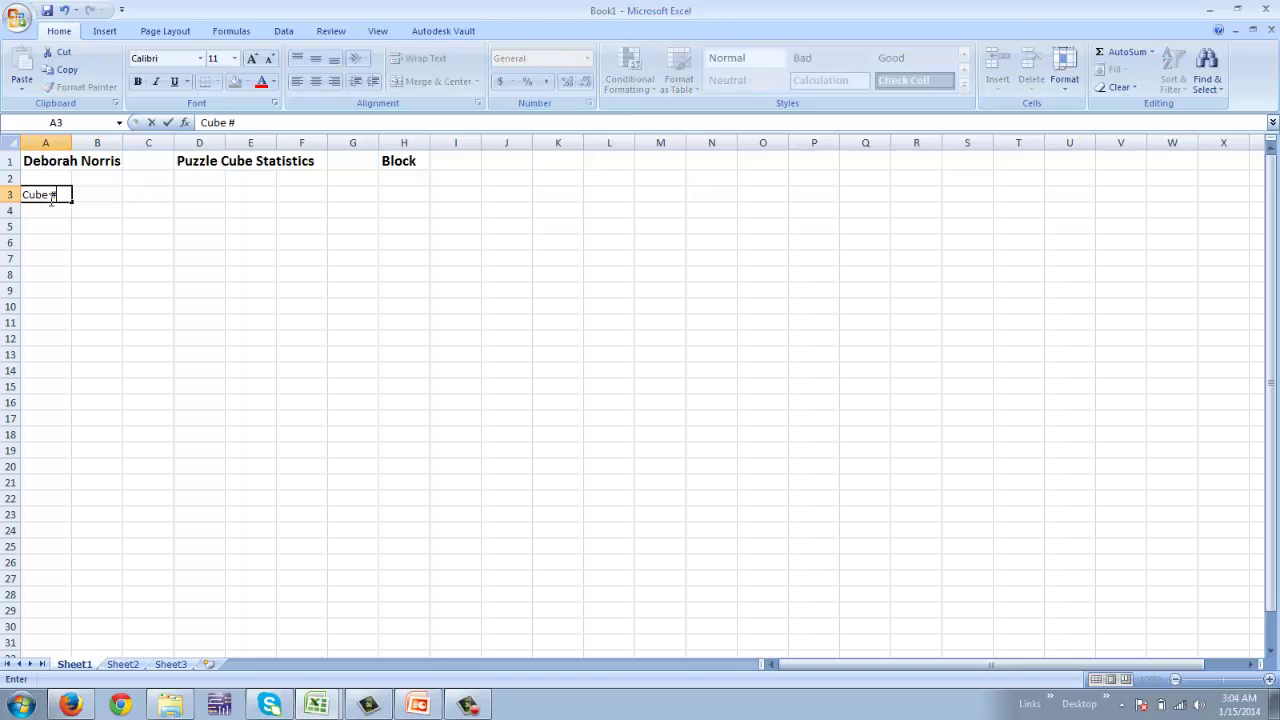
key(Tab)
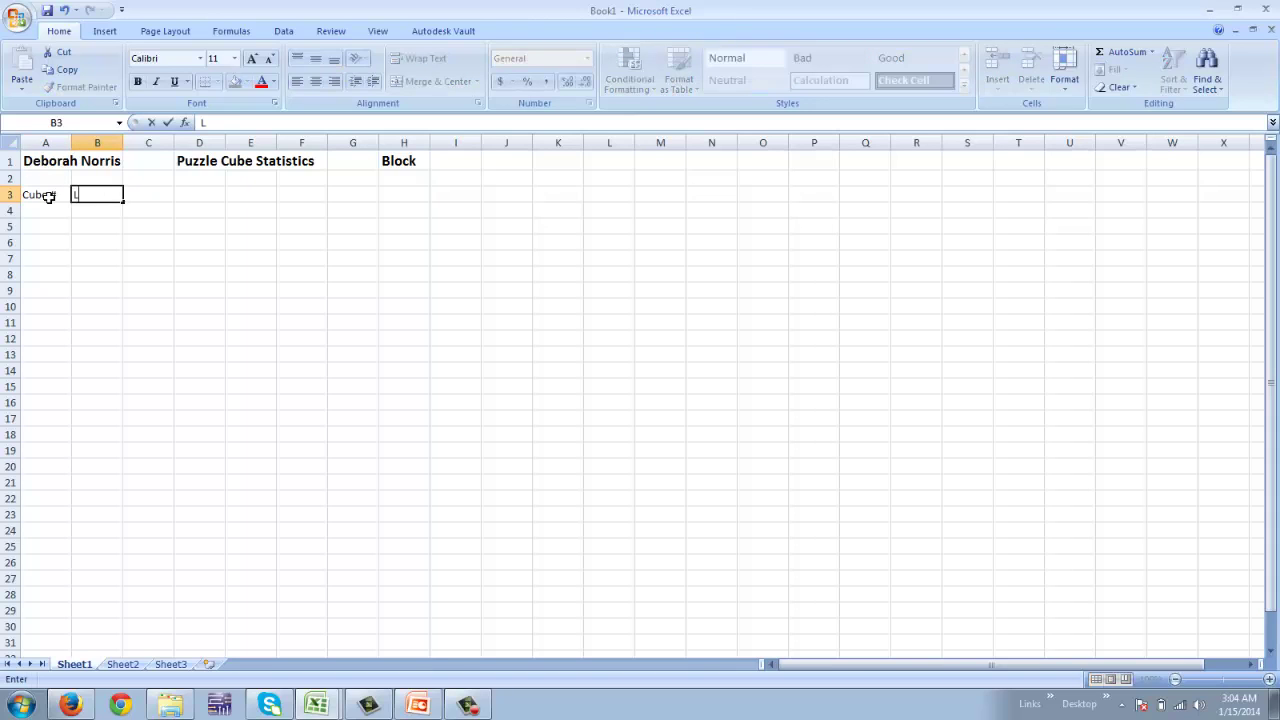
text(Length)
key(Return)
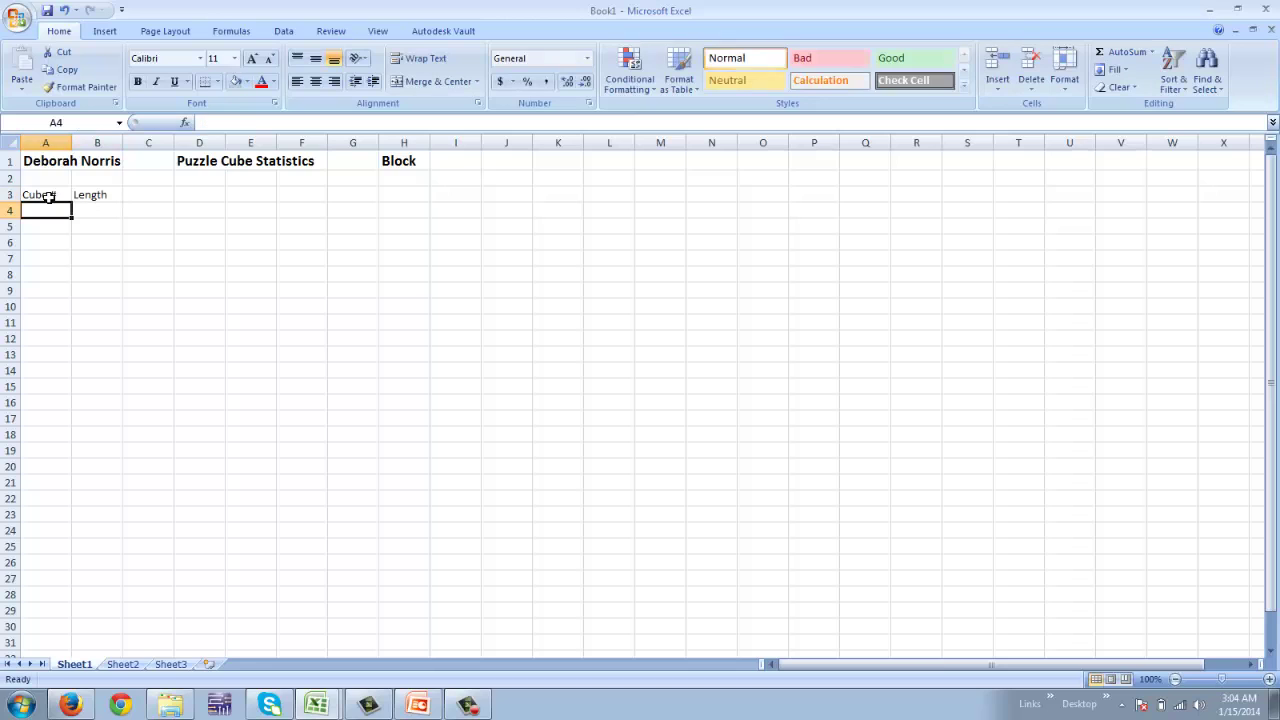
Make the headings in A3 and B3 bold and underlined
click(48, 197)
key(shift+Right)
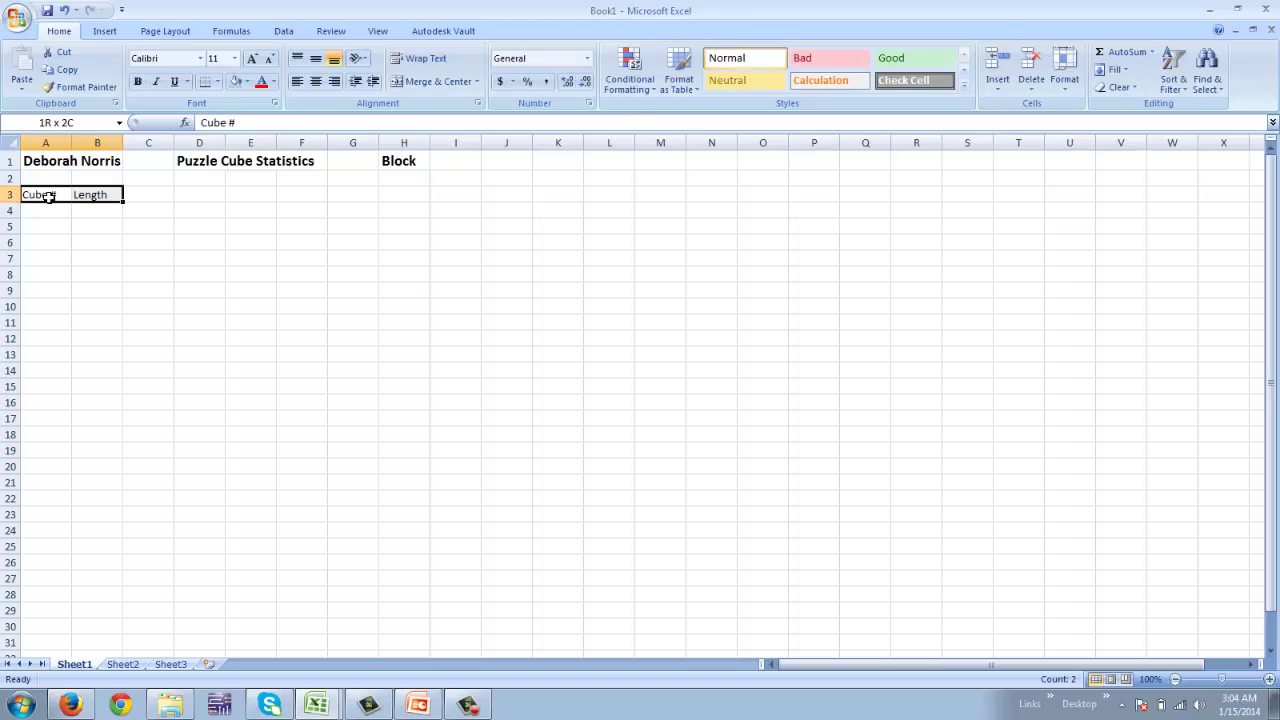
click(138, 81)
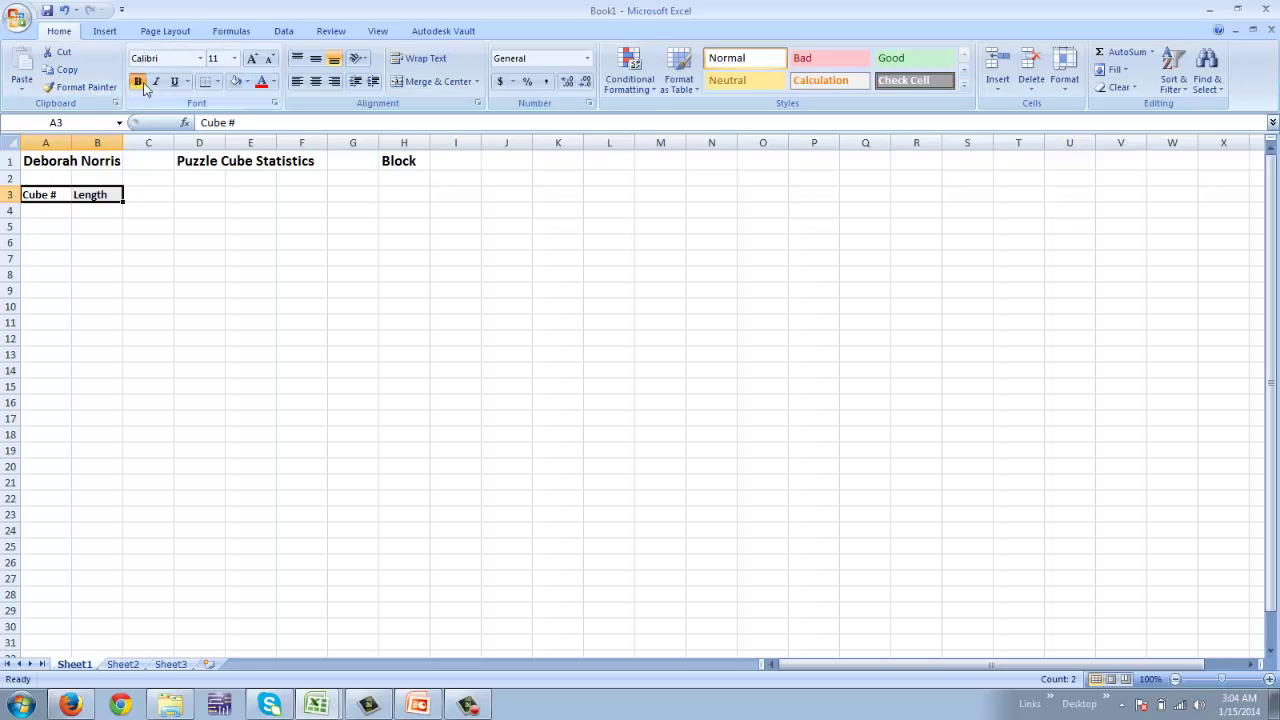
click(175, 83)
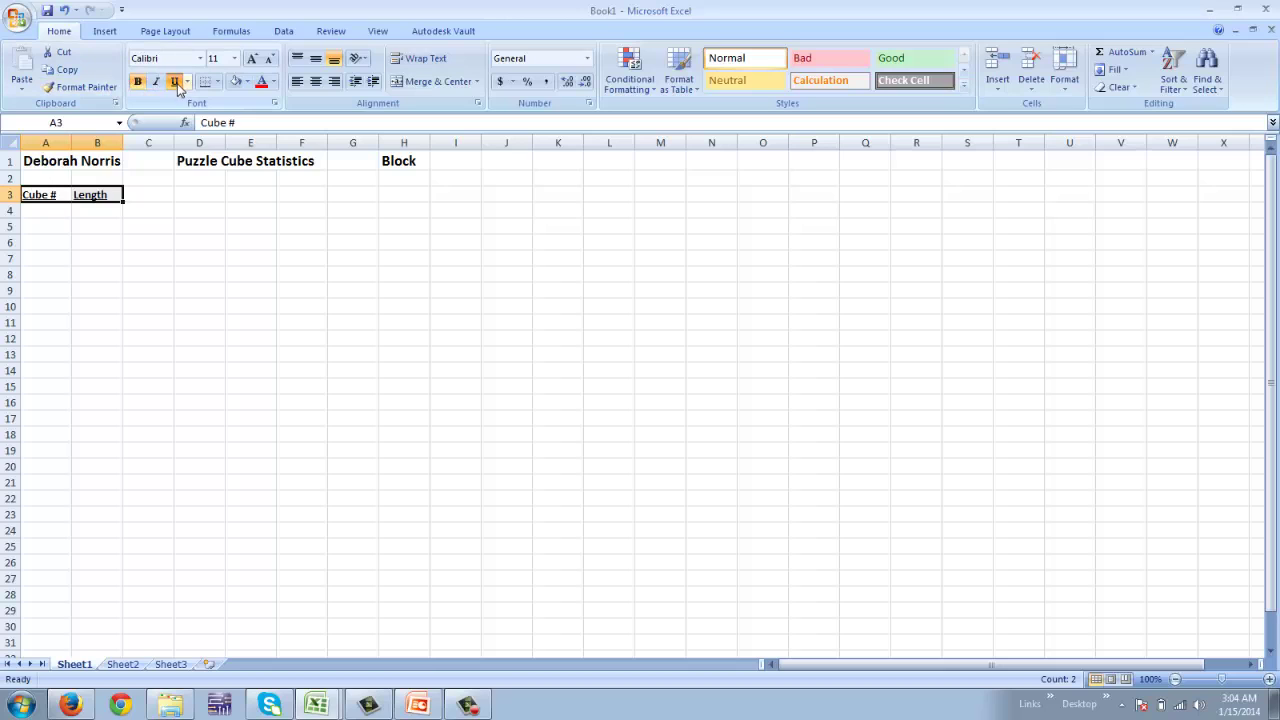
Enter the cube numbers 1, 2 and 3 in cells A4 to A6
click(49, 214)
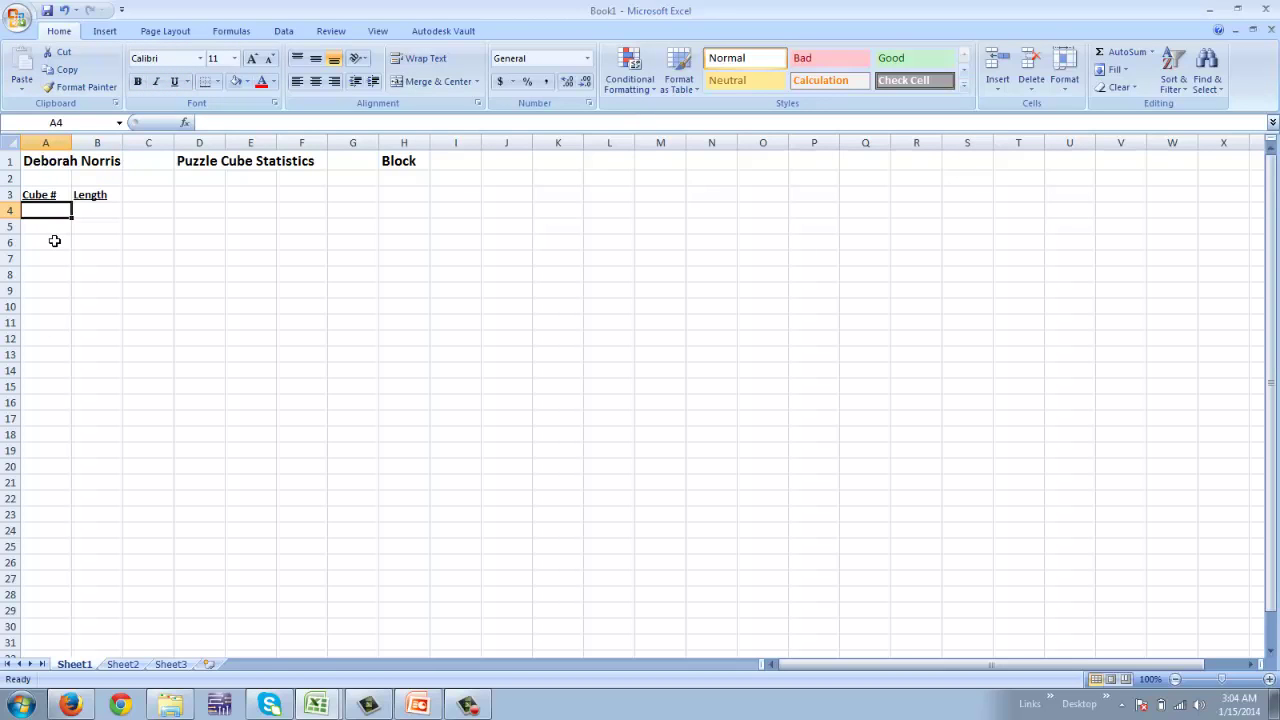
text(1)
key(Return)
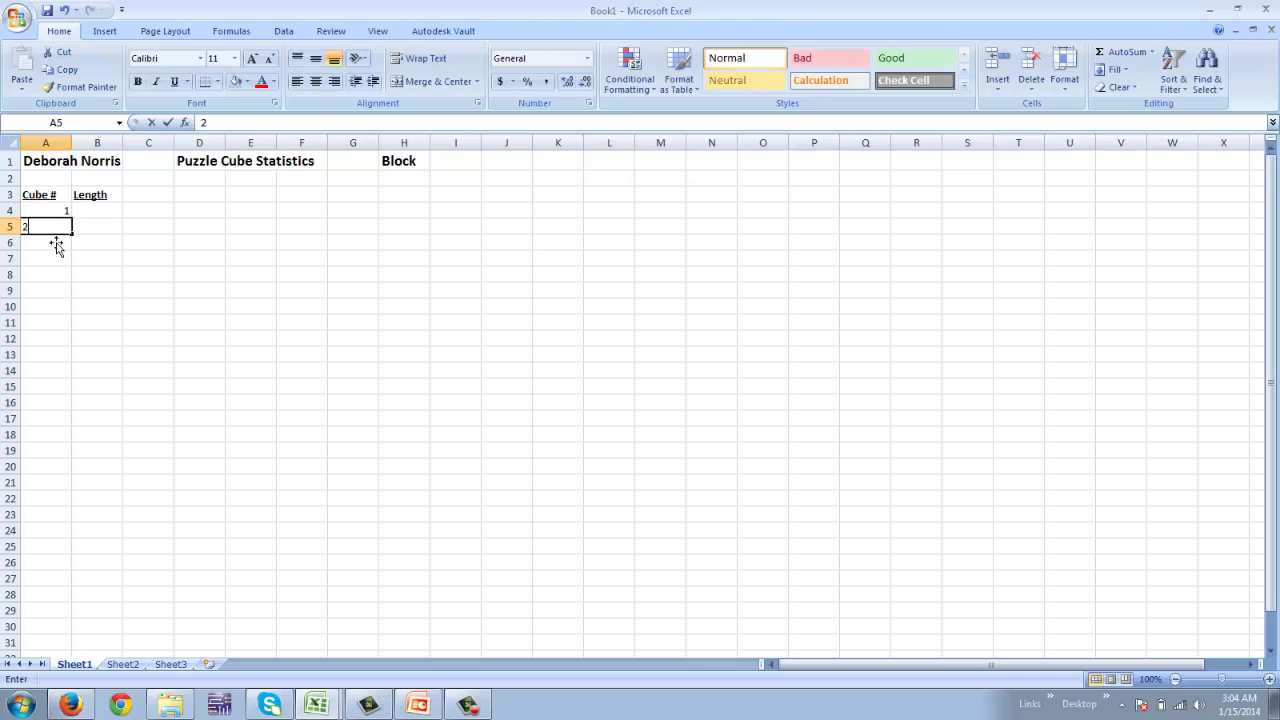
text(2)
key(Return)
text(3)
key(Return)
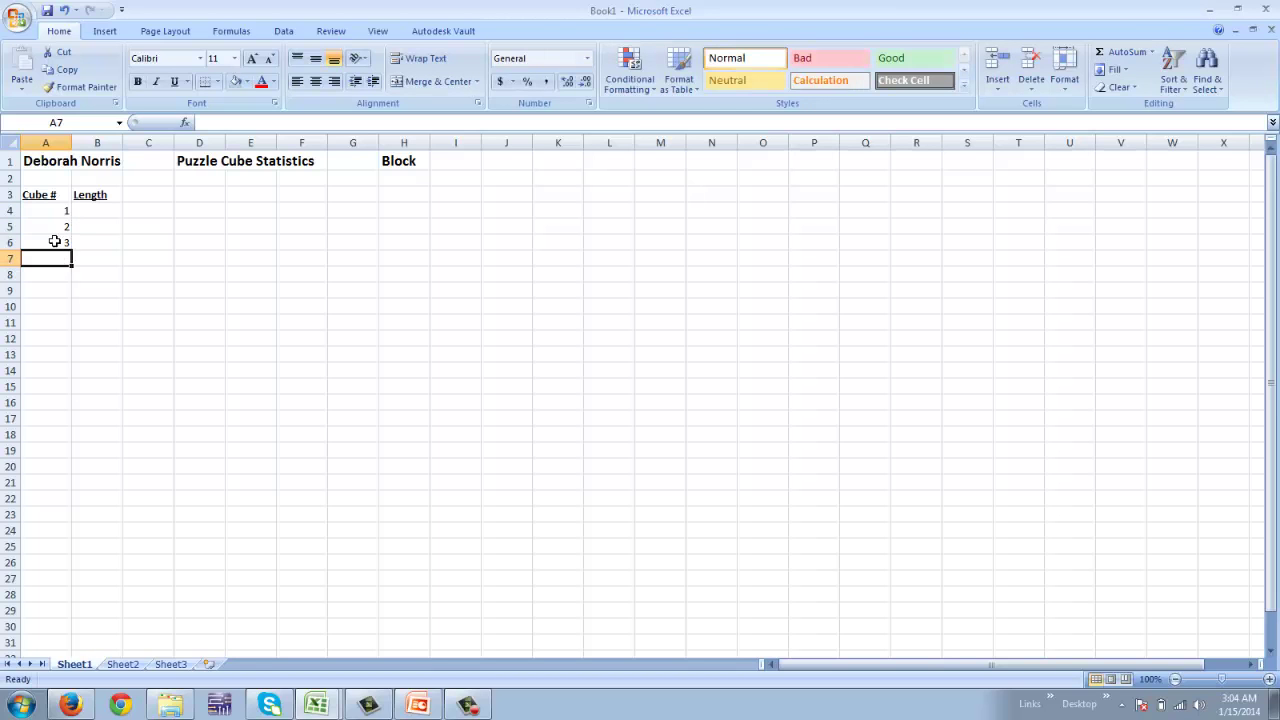
drag(55, 232, 57, 637)
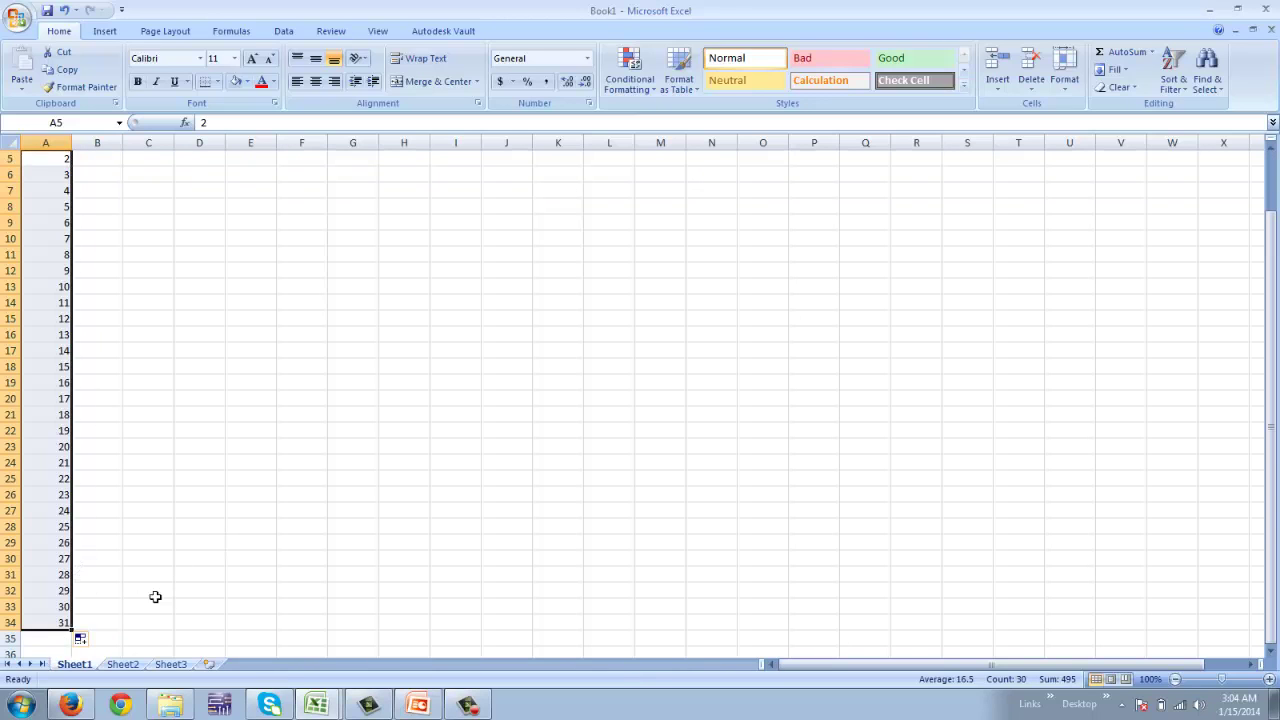
click(56, 628)
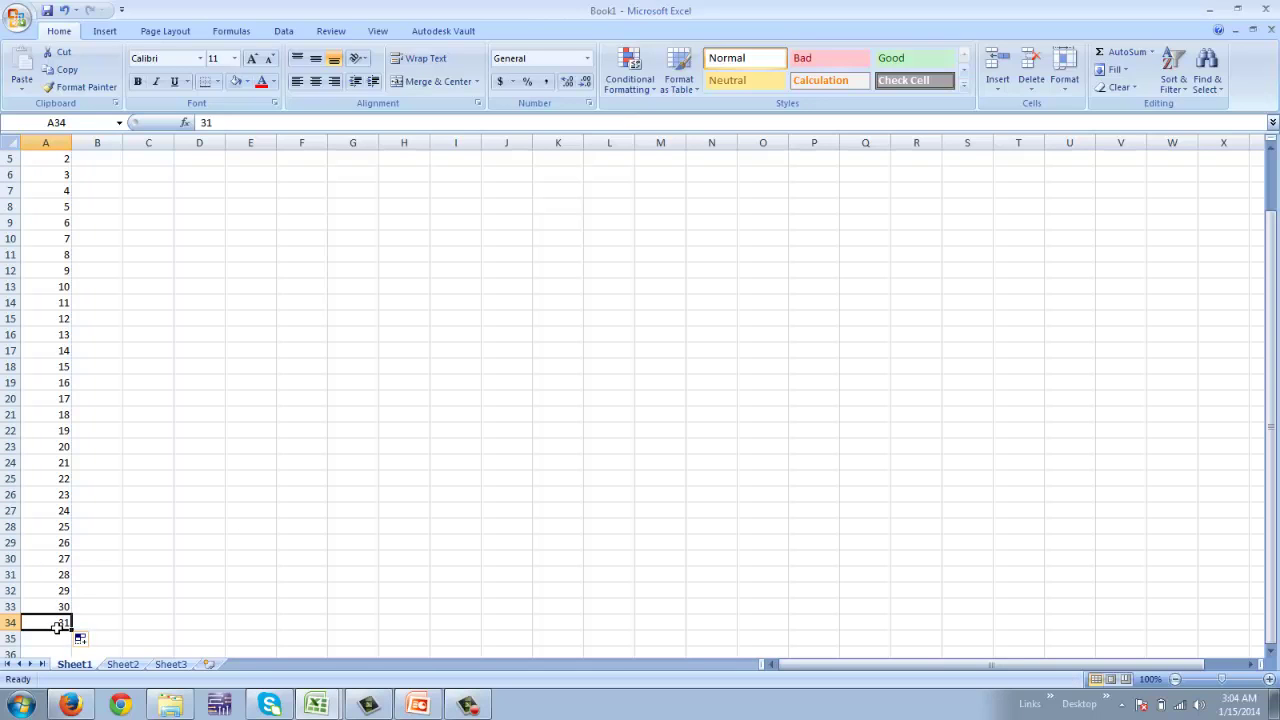
key(Delete)
click(63, 10)
click(63, 10)
click(151, 354)
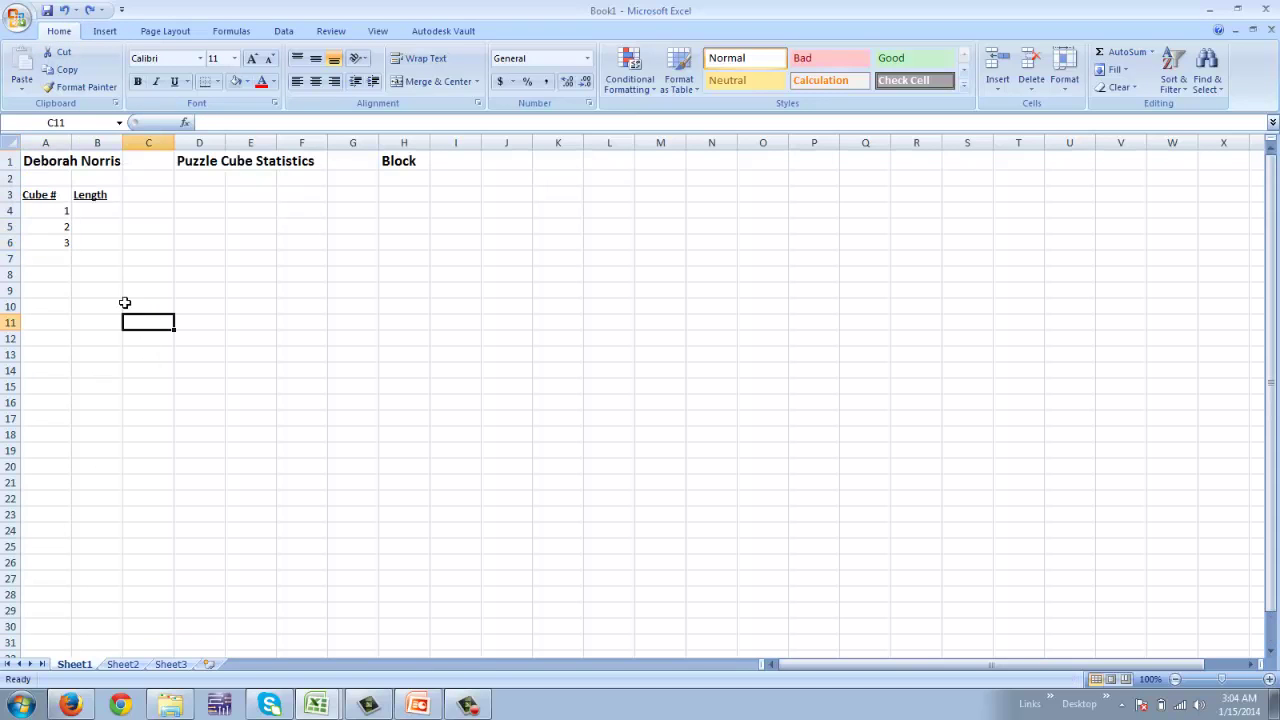
Extend the number series from A4:A6 down to A34, and clear A34 so the cube numbers end at 30
click(58, 217)
drag(58, 217, 60, 246)
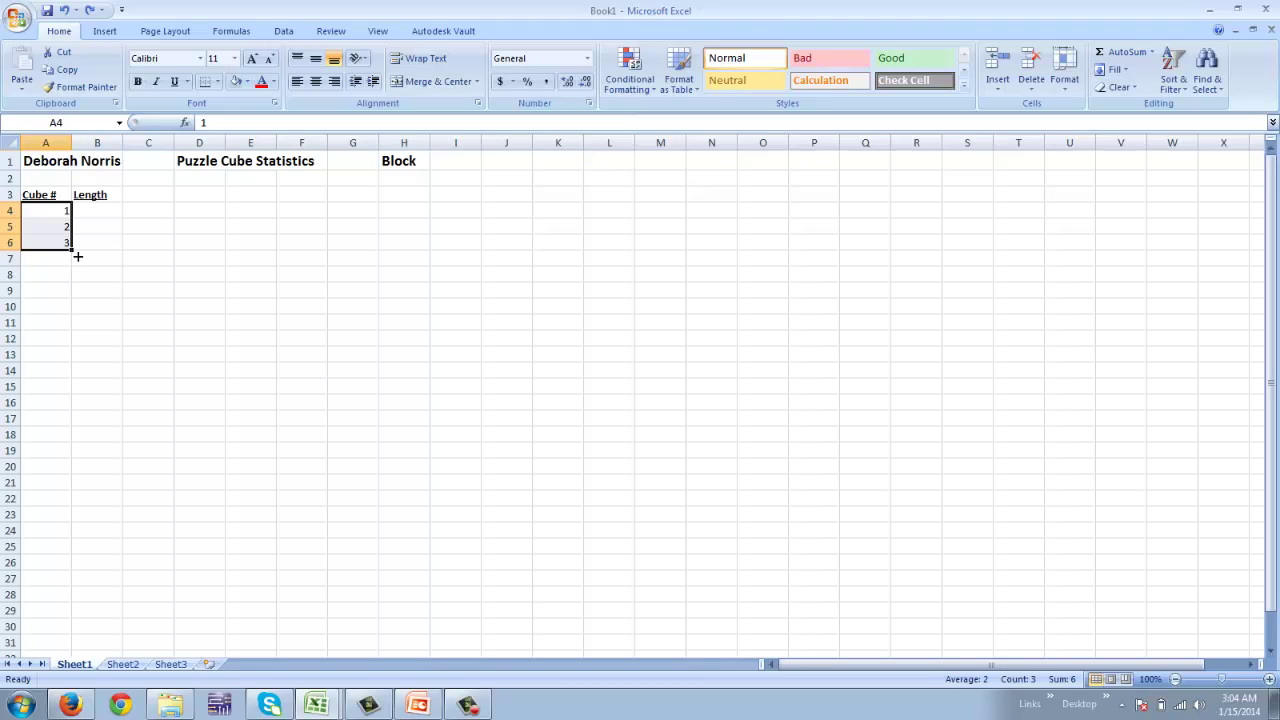
drag(77, 256, 58, 580)
click(116, 560)
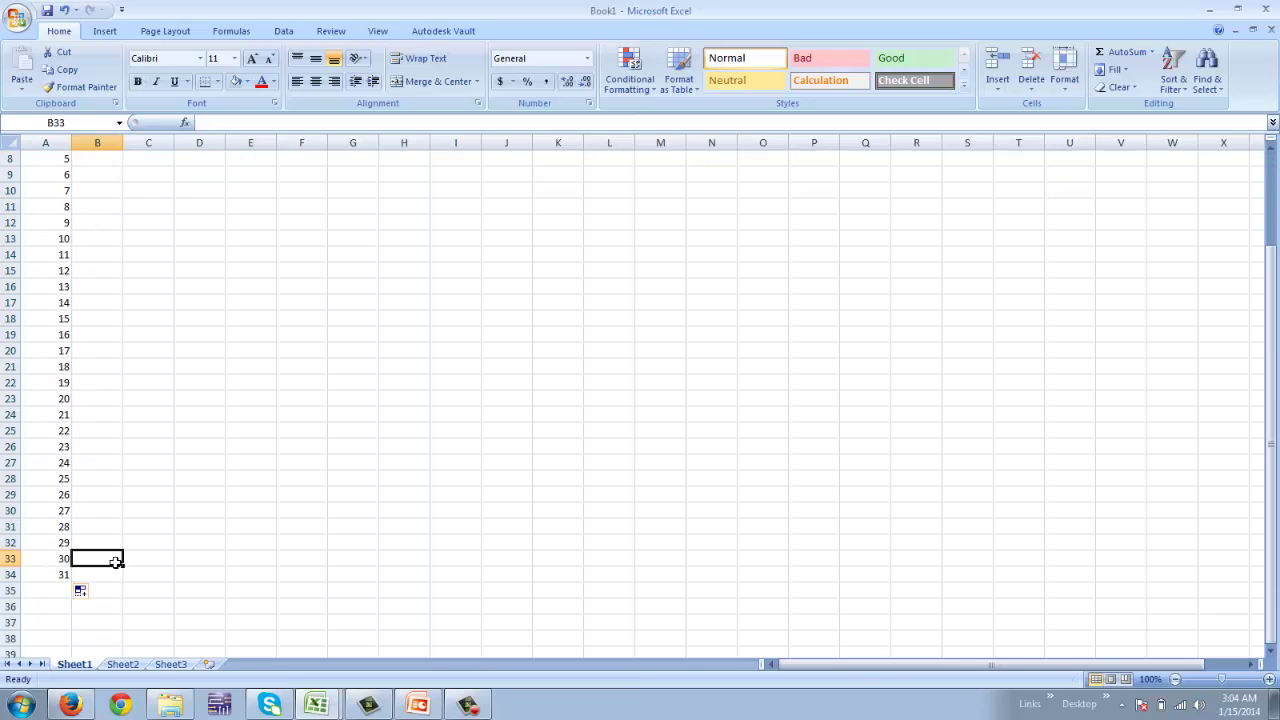
click(71, 578)
key(Delete)
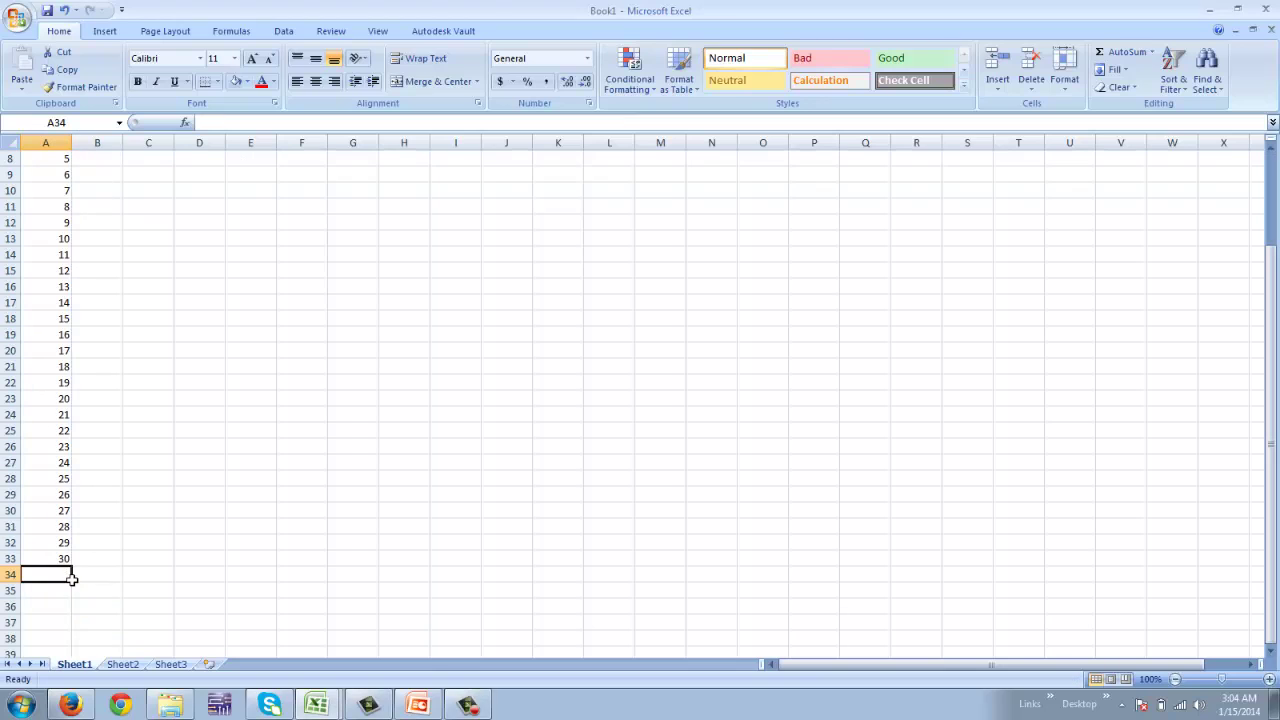
scroll(143, 477, up, 2)
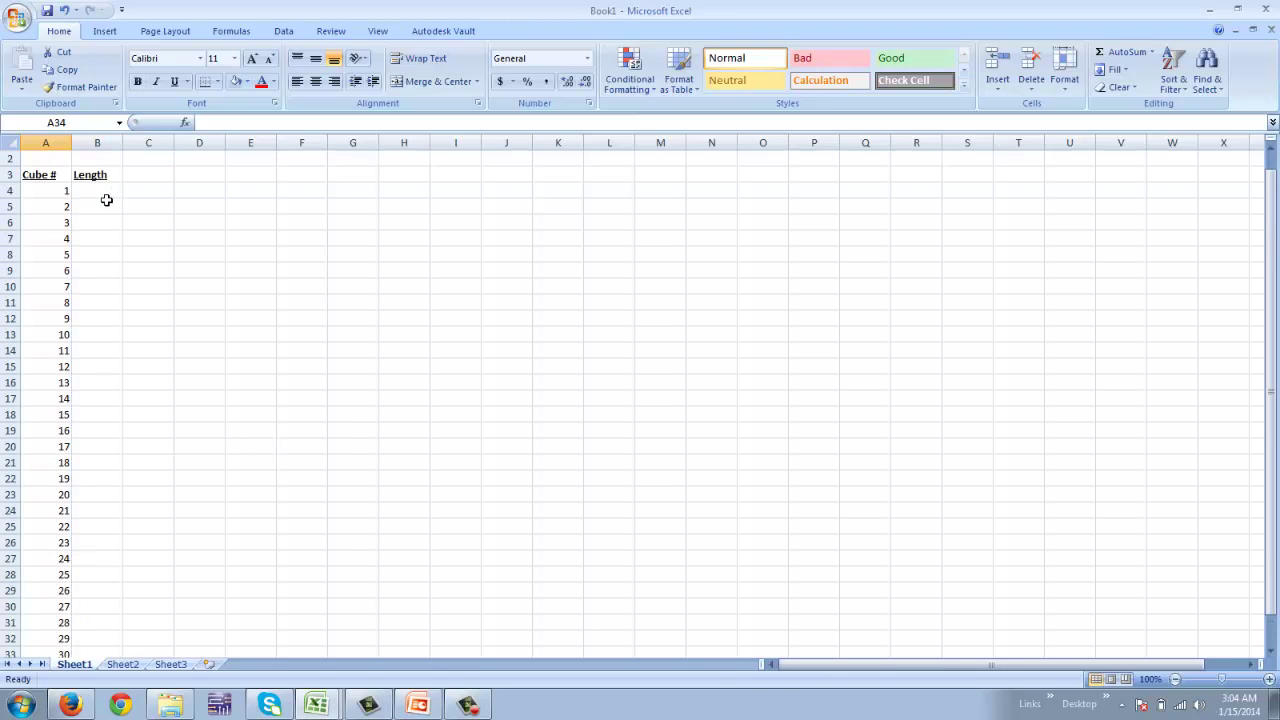
Switch to the "Puzzle Cube Statistics with EXCEL" workbook and copy the cube lengths in B5:B34 of the Stat Calcs sheet
drag(105, 197, 91, 623)
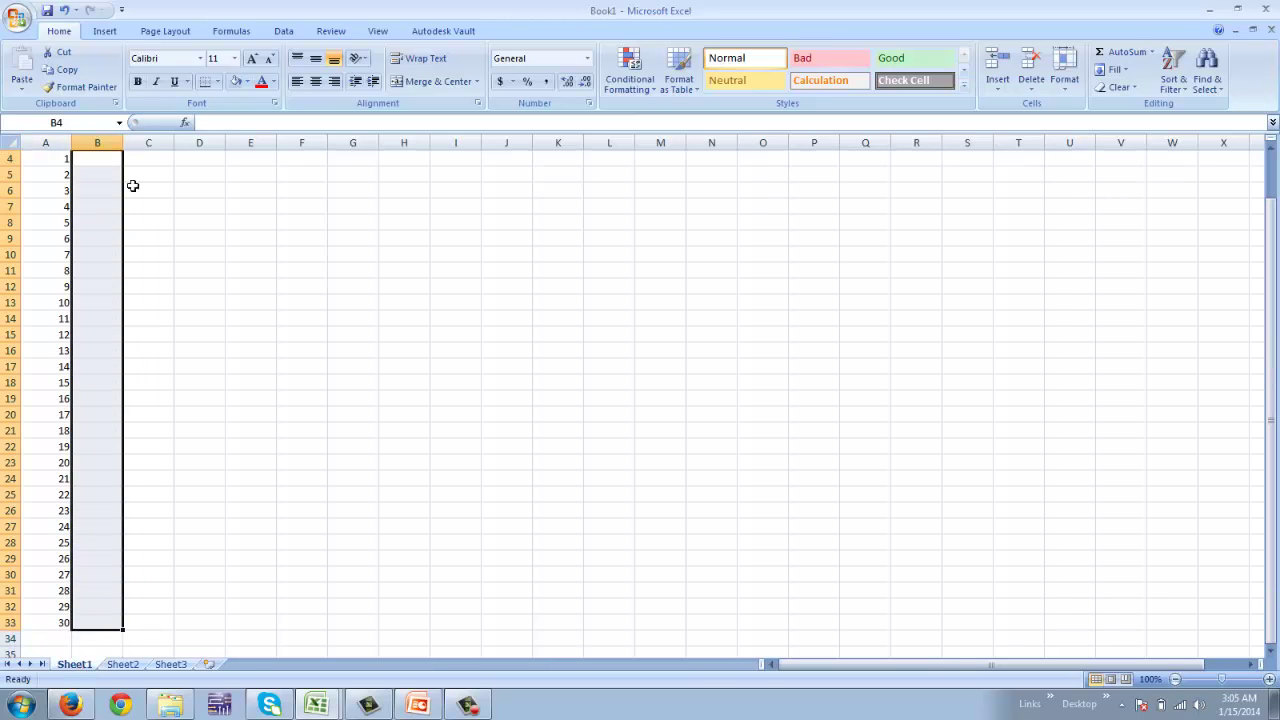
click(315, 357)
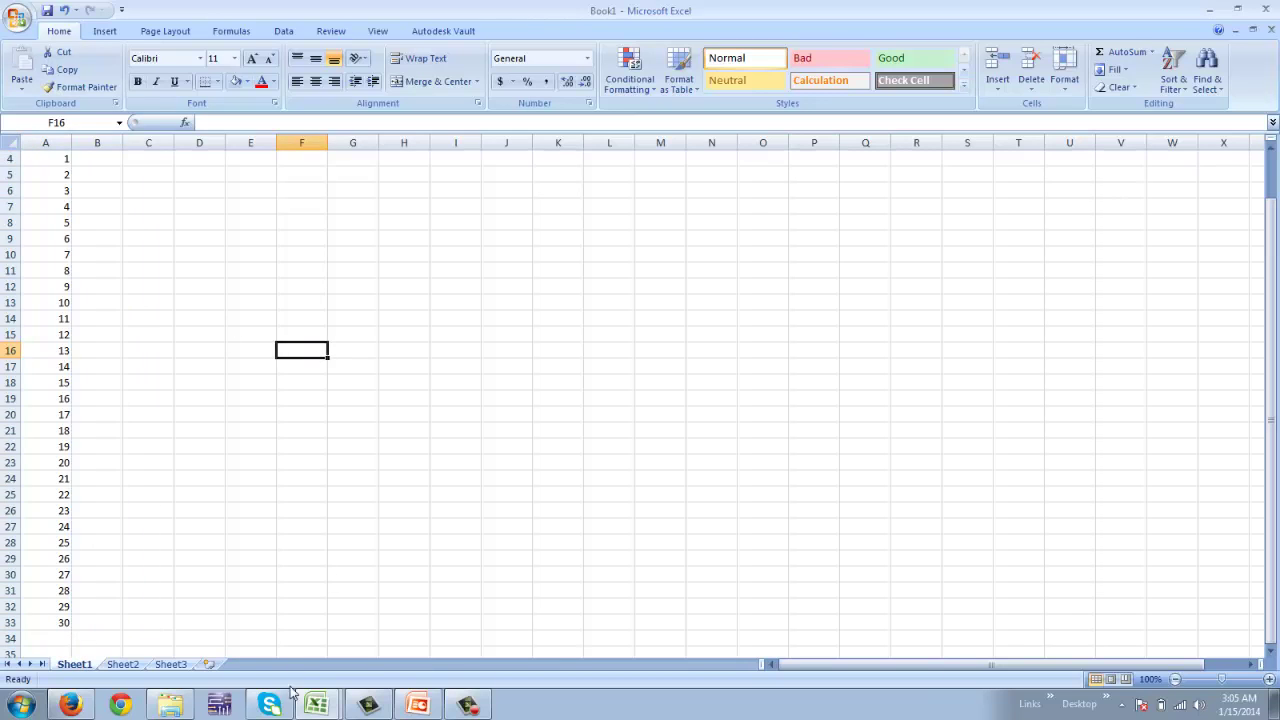
mouse_move(328, 711)
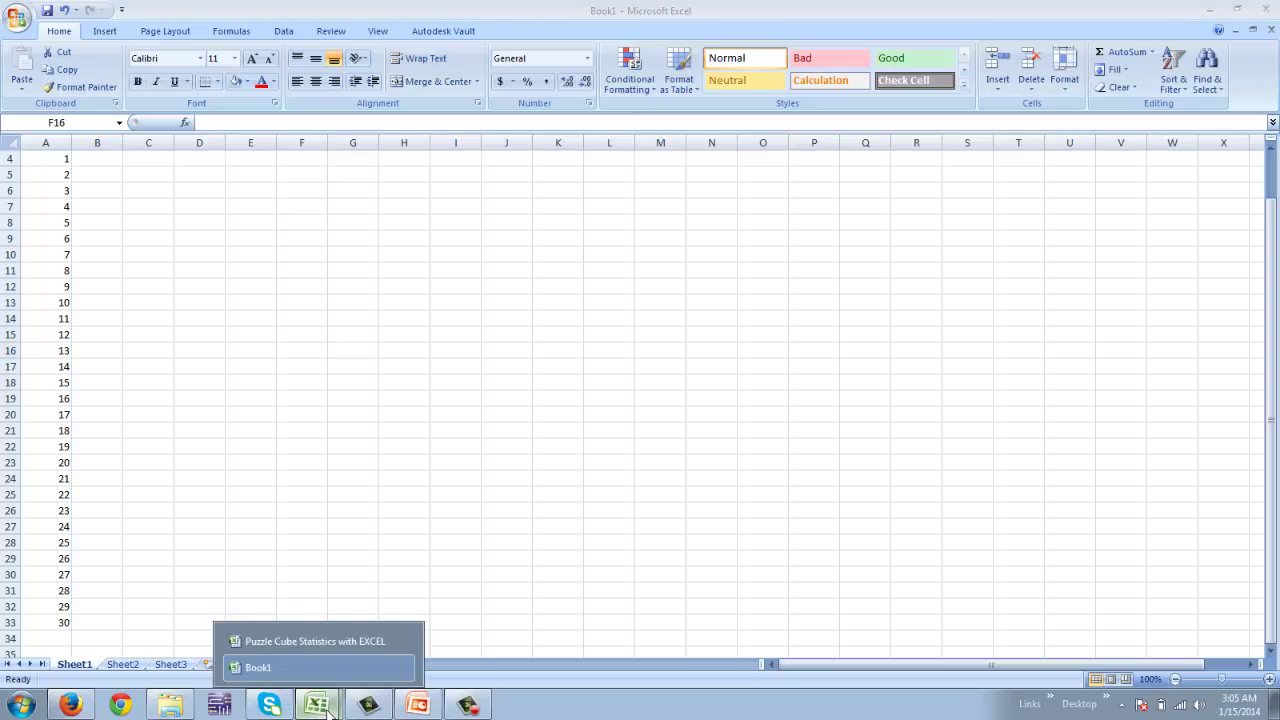
click(262, 641)
drag(130, 280, 137, 644)
right_click(145, 487)
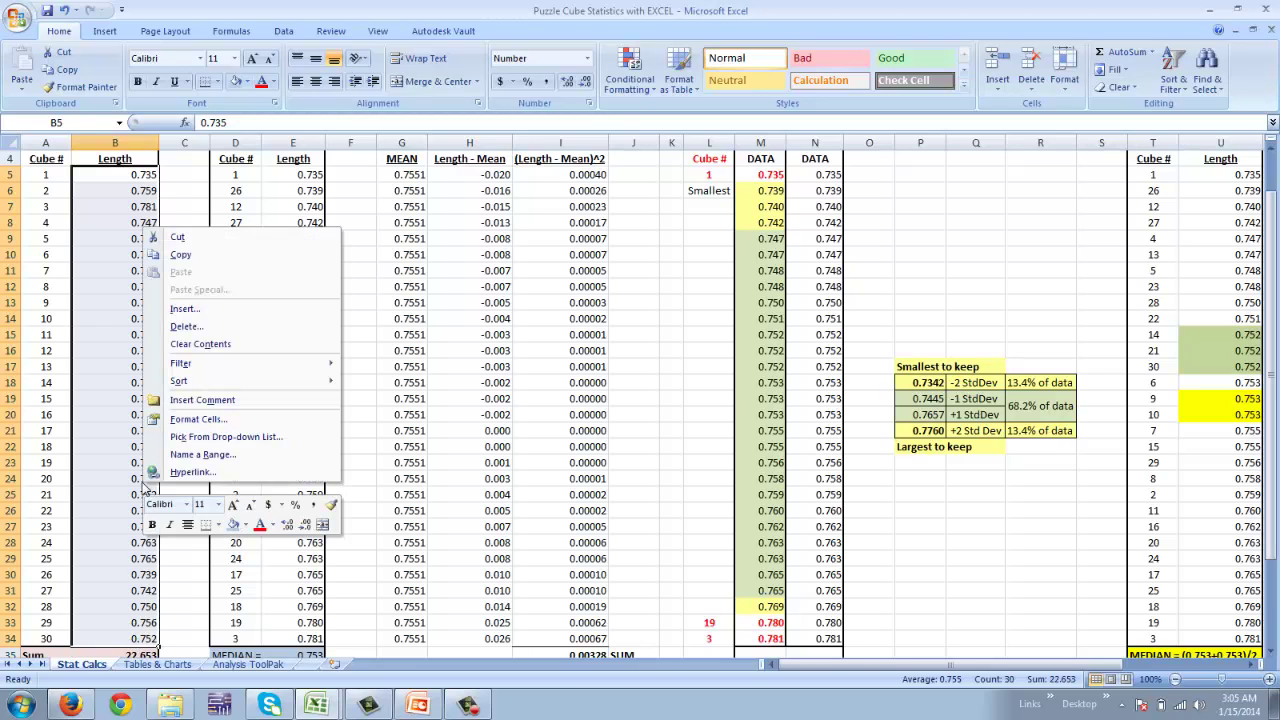
click(214, 254)
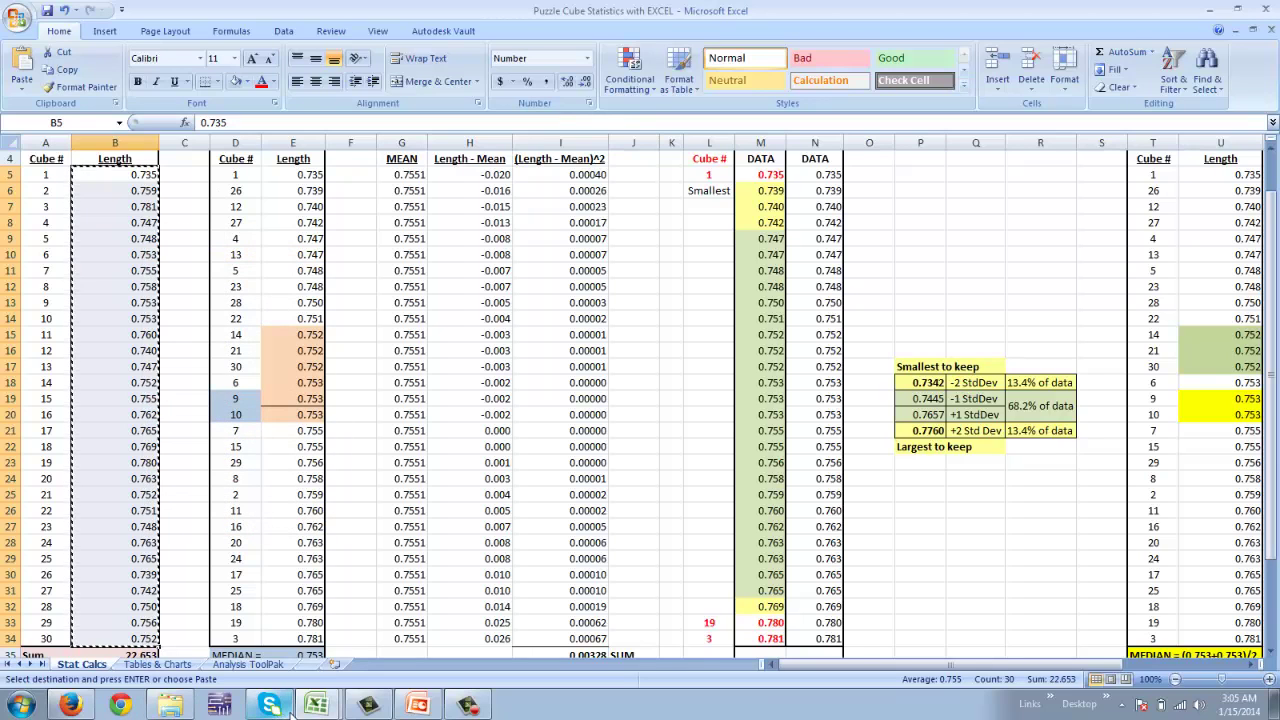
Return to the Book1 workbook and paste the copied lengths into the Length column starting at B4
click(327, 708)
click(258, 667)
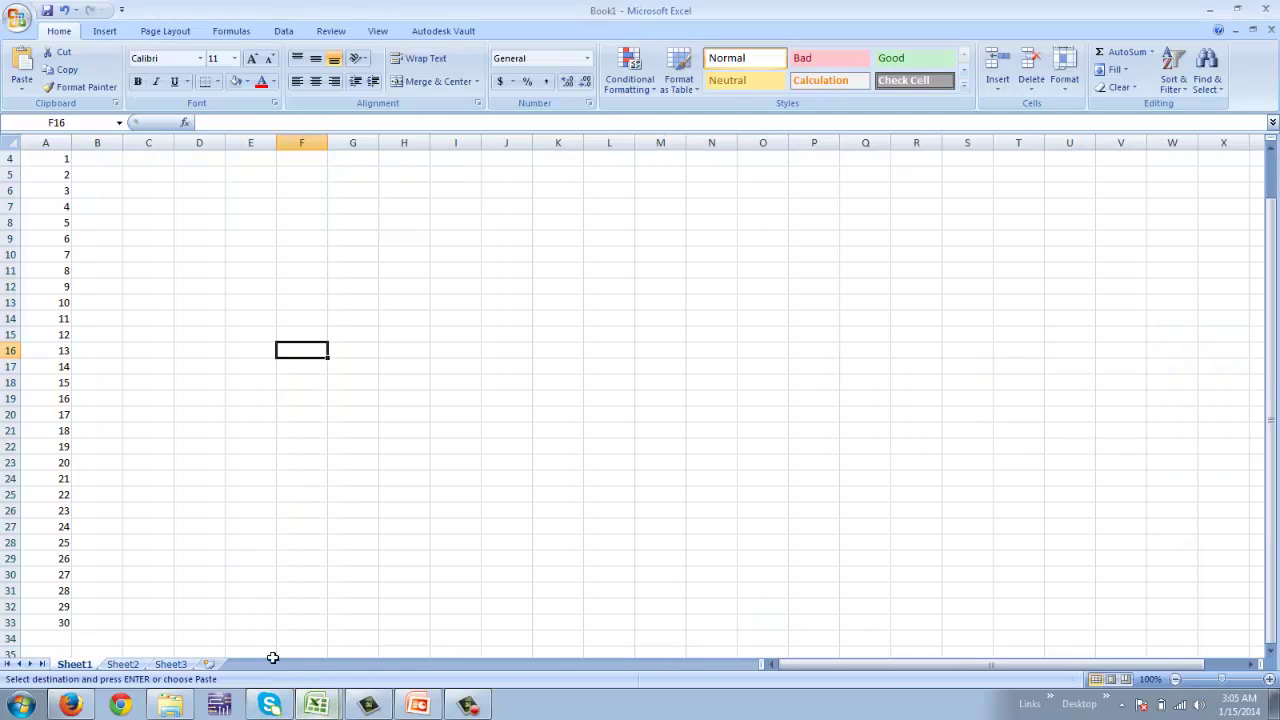
click(122, 176)
scroll(122, 176, up, 1)
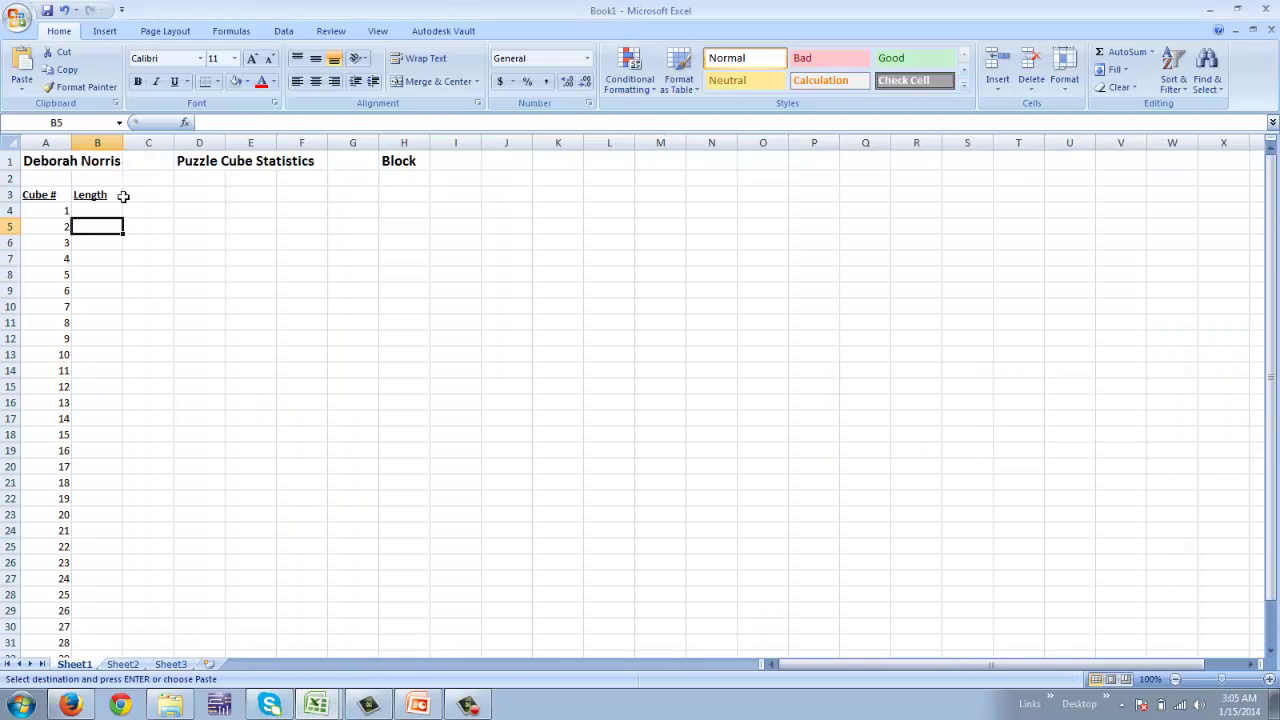
click(120, 210)
right_click(118, 212)
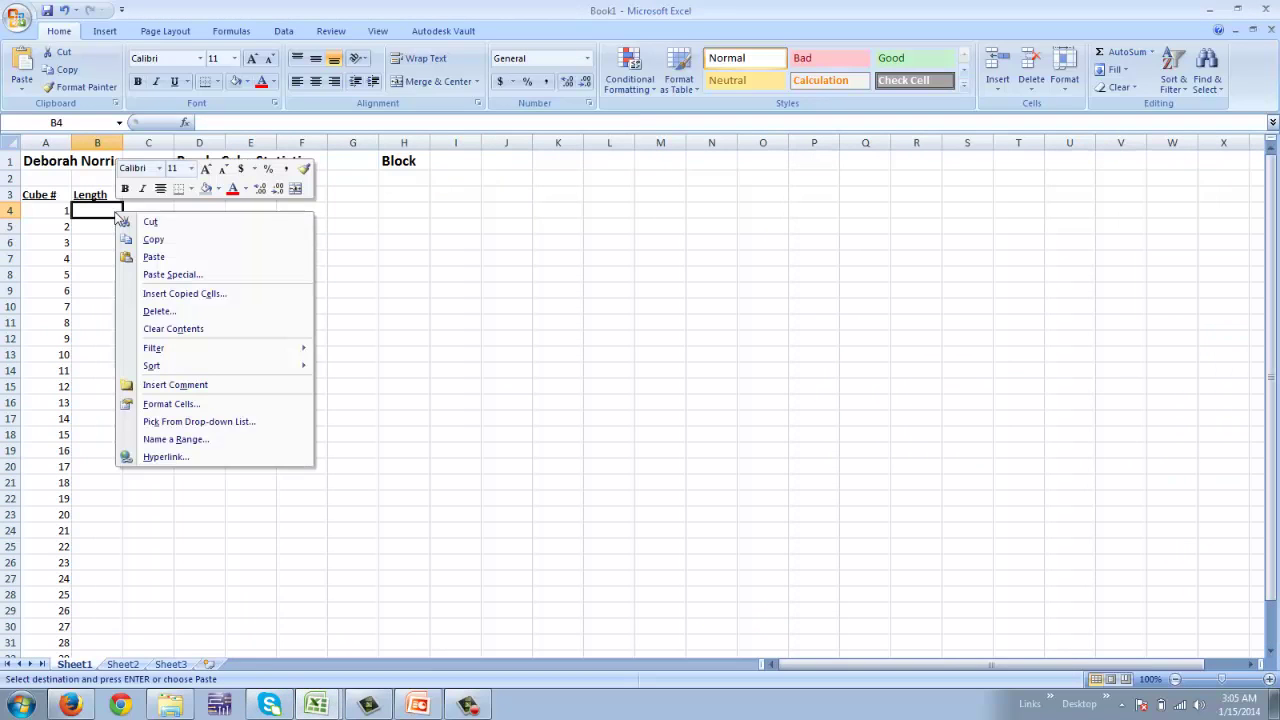
click(155, 258)
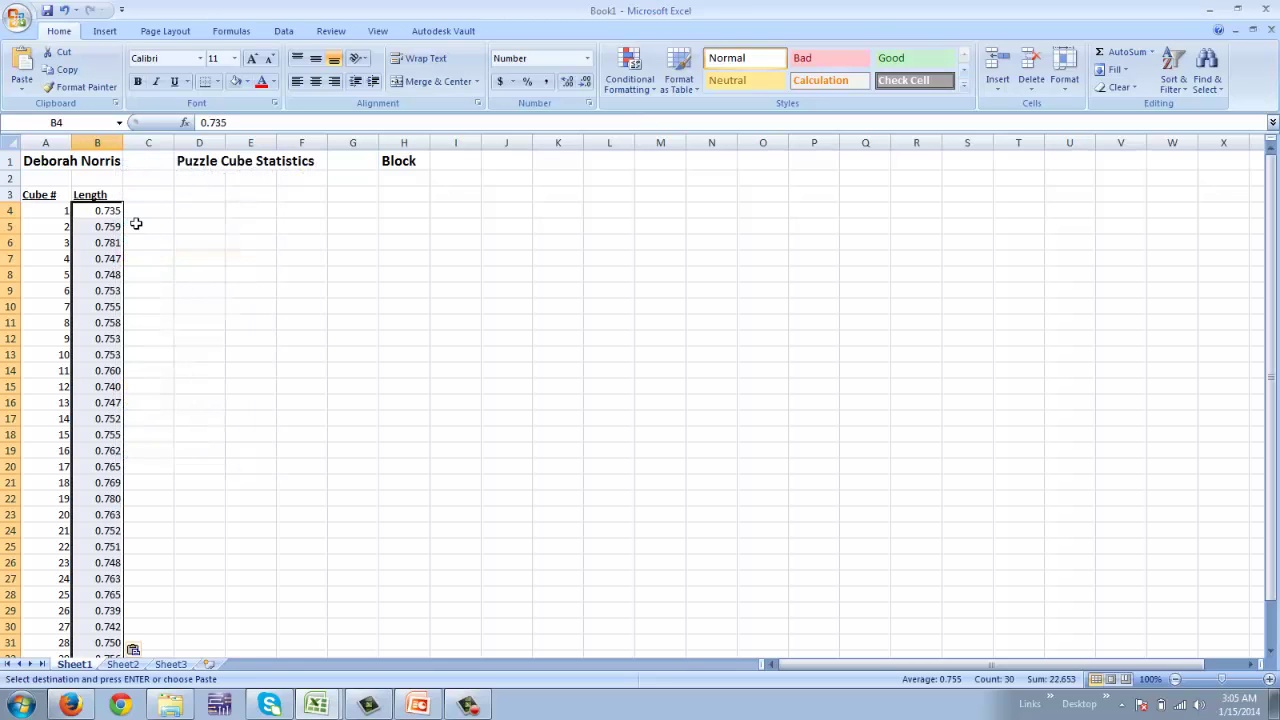
click(237, 247)
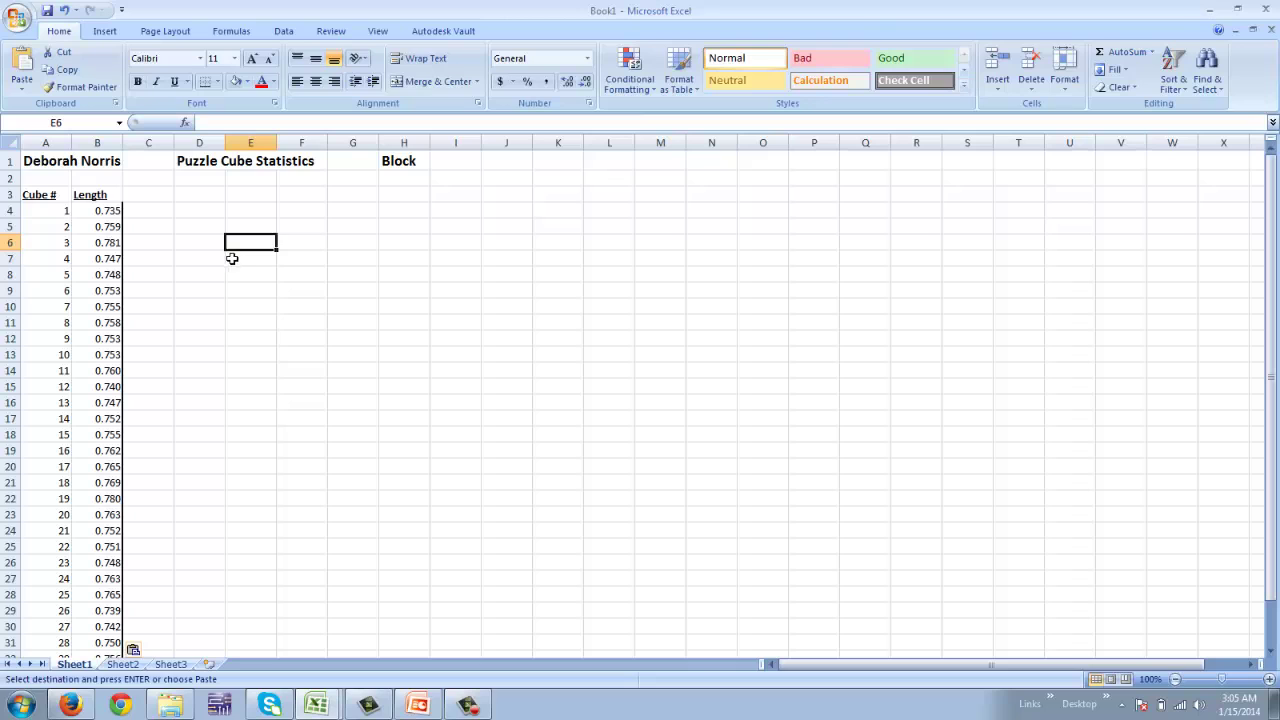
click(269, 309)
click(269, 450)
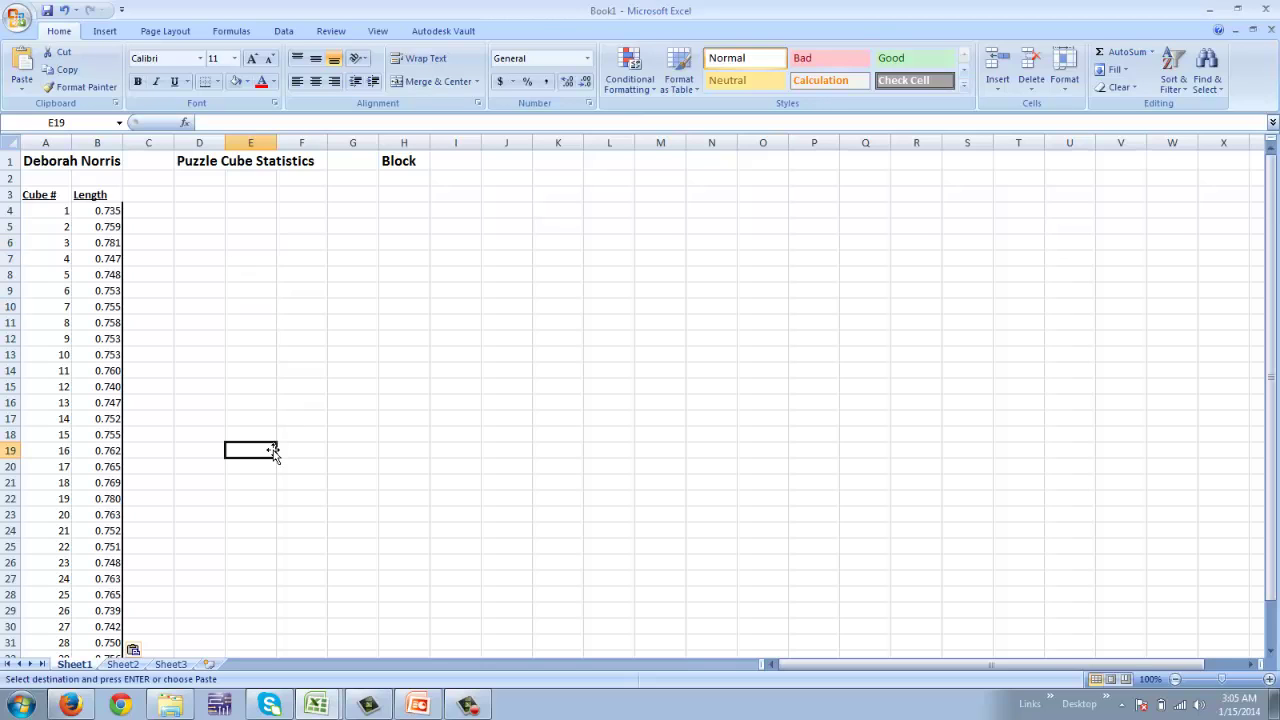
scroll(272, 450, down, 1)
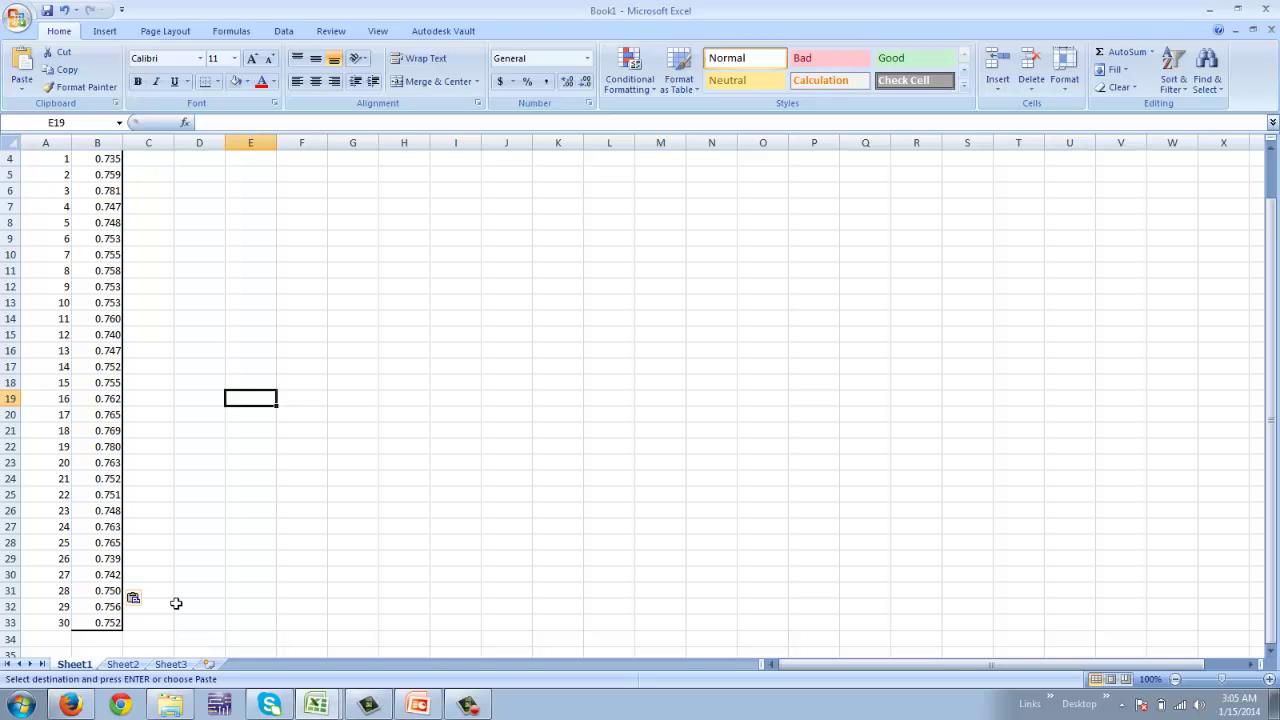
click(110, 643)
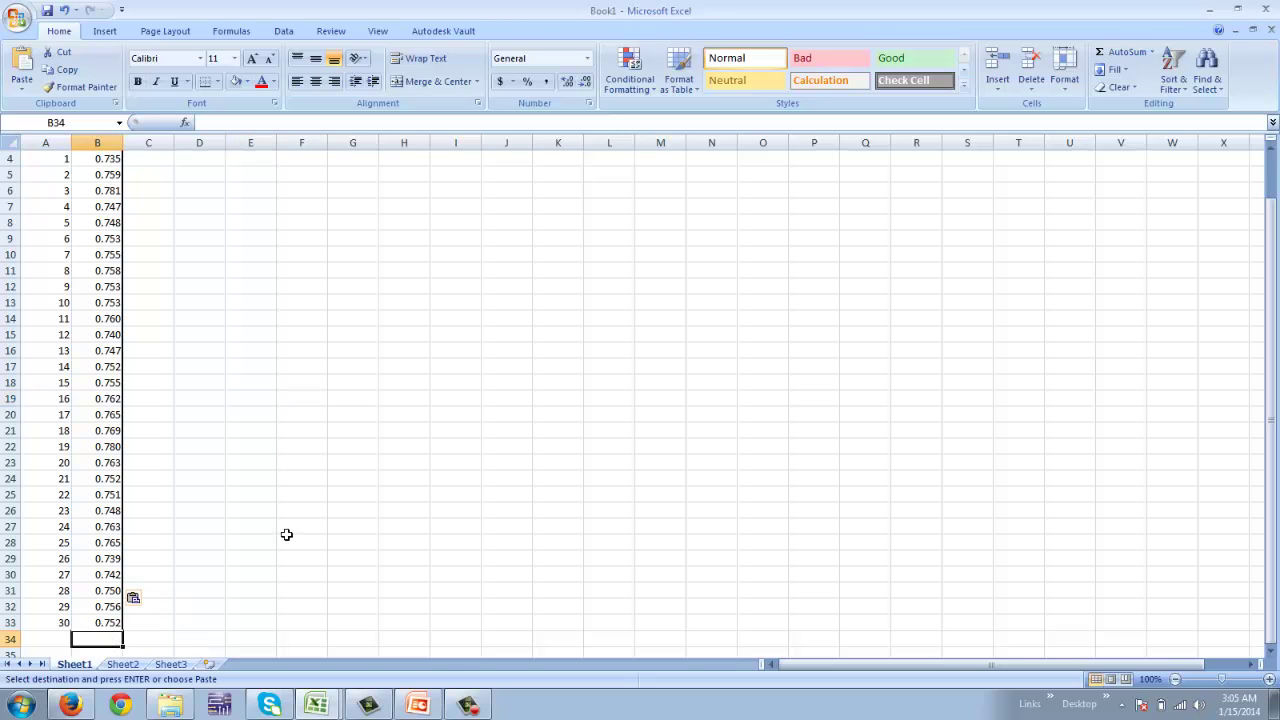
scroll(286, 534, up, 1)
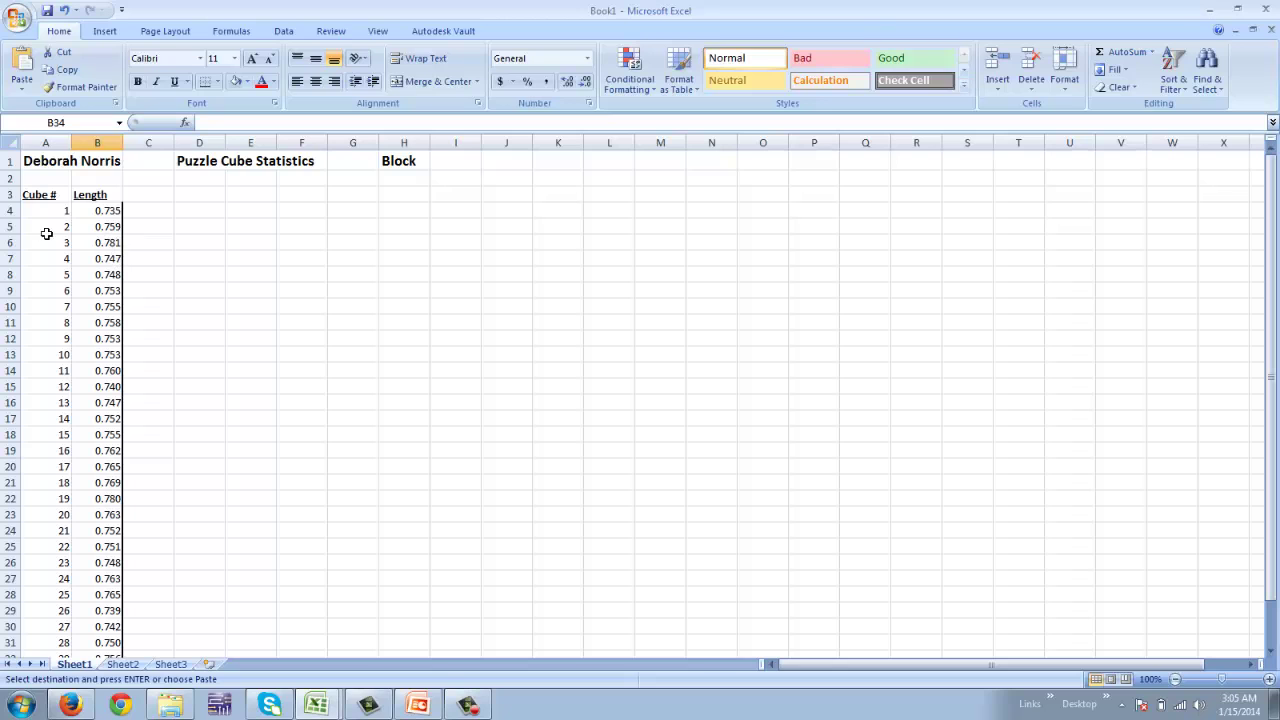
Apply a thick box border around the cube number and length table in A3:B33
drag(46, 198, 92, 626)
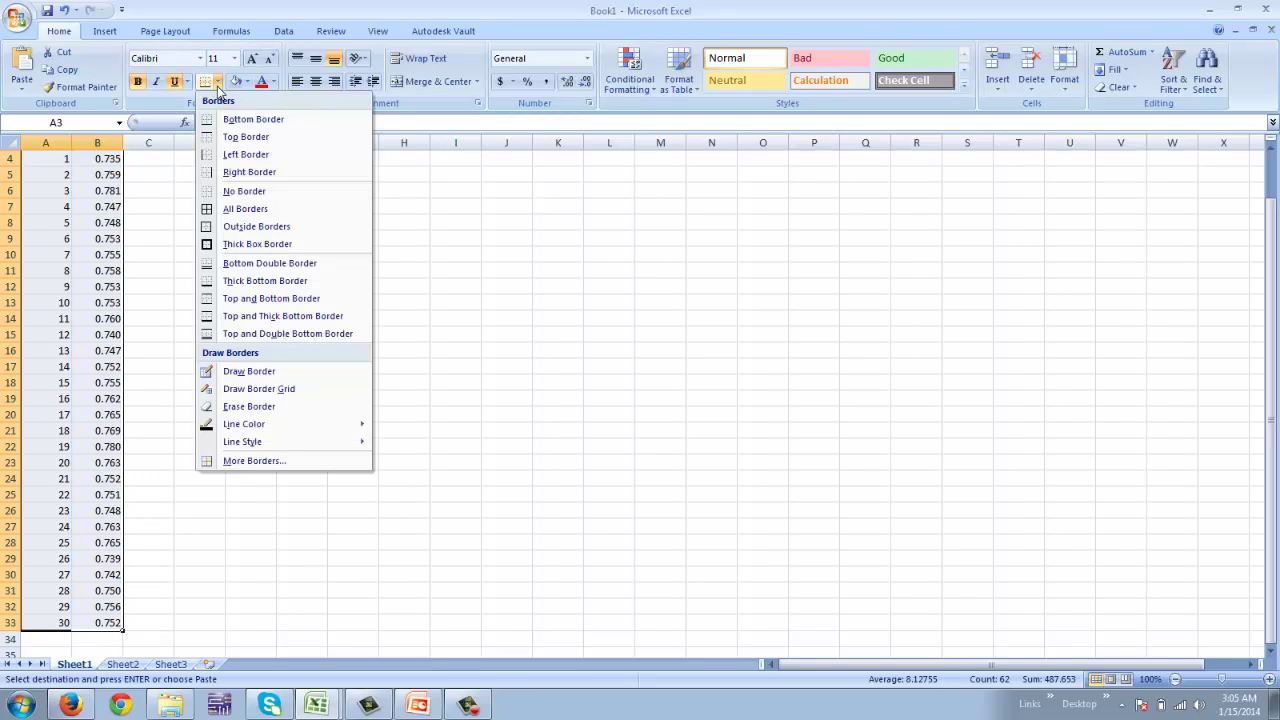
click(213, 249)
scroll(220, 260, up, 1)
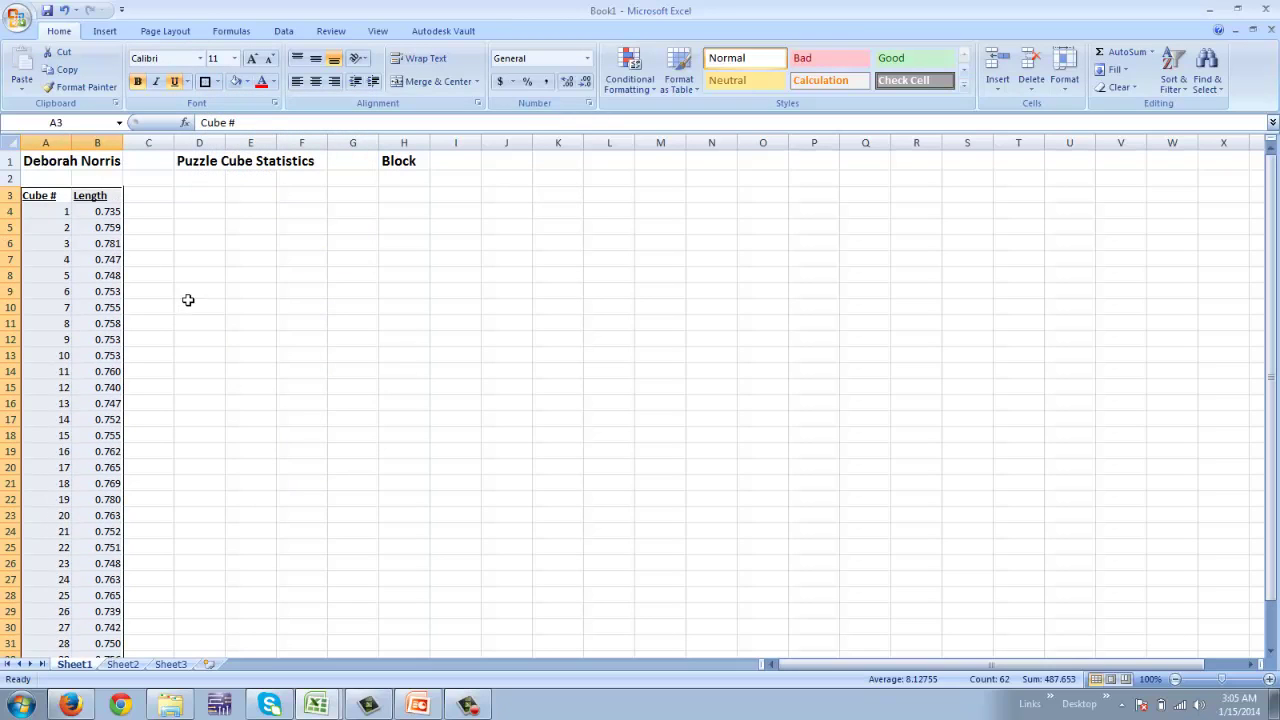
click(189, 296)
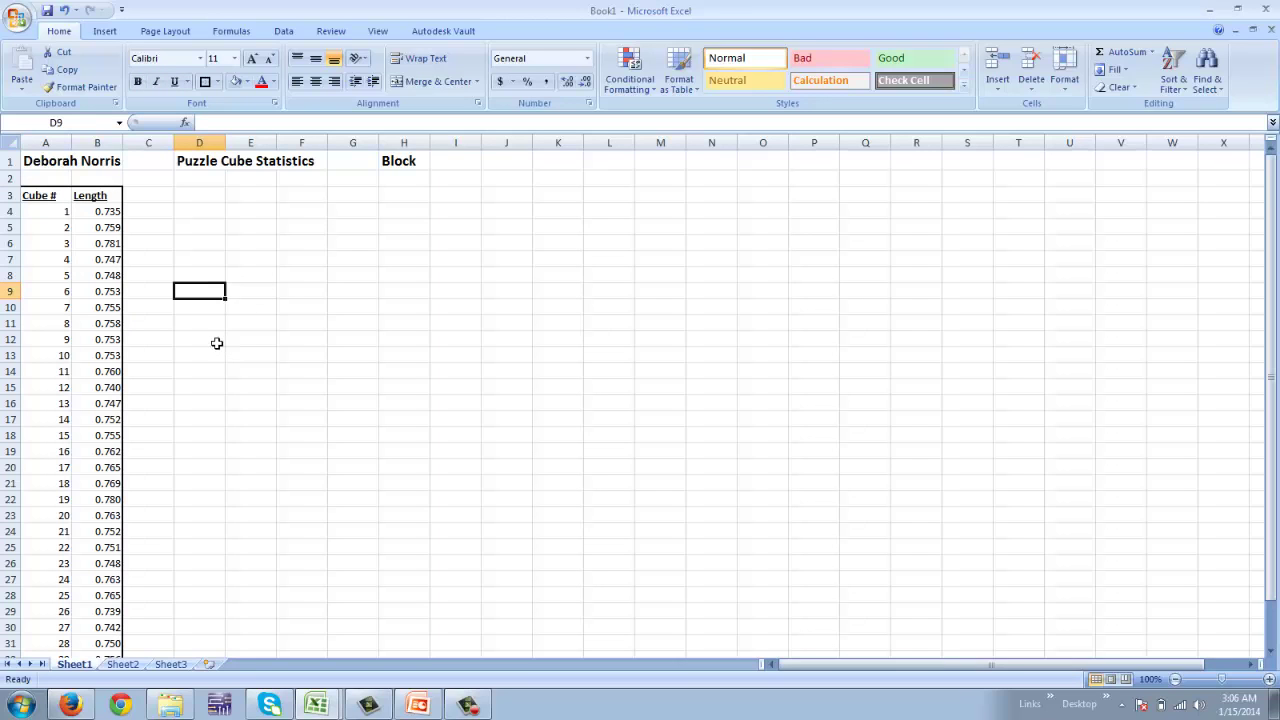
Add up the lengths in B34 with AutoSum, using the formula =SUM(B4:B33)
scroll(200, 386, down, 2)
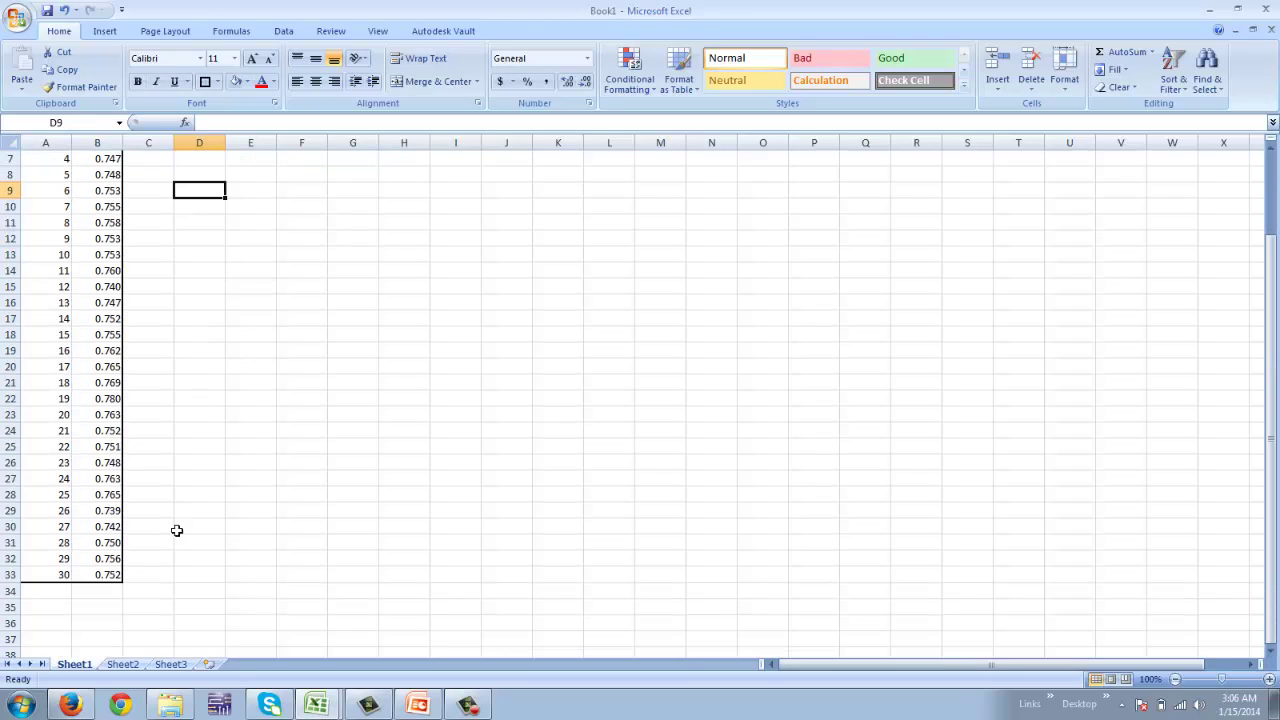
click(115, 596)
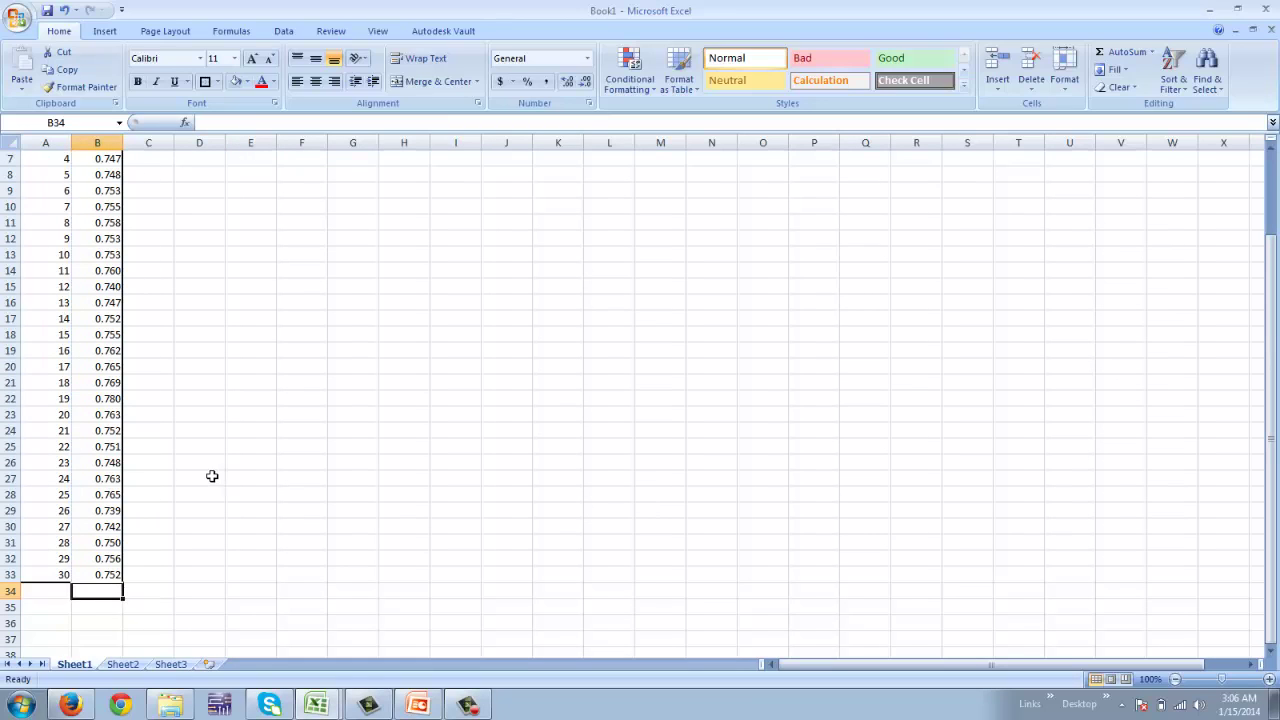
scroll(211, 474, up, 2)
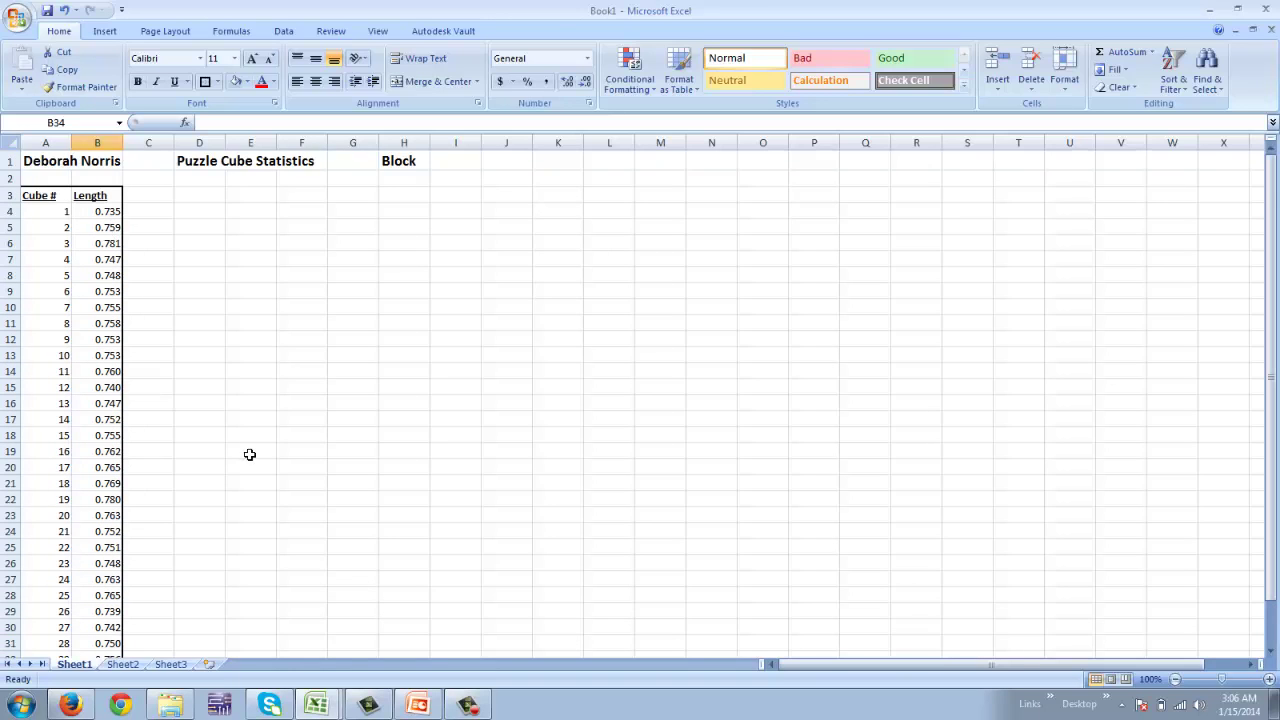
scroll(249, 451, down, 1)
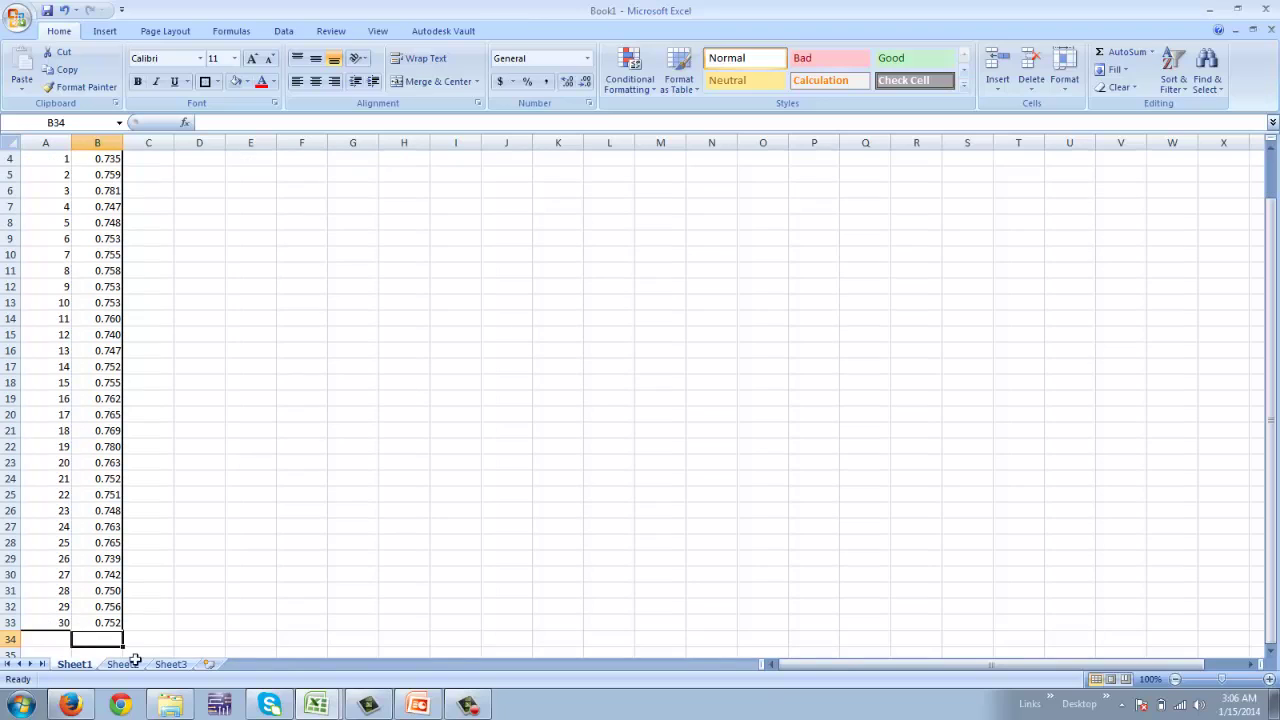
click(1099, 55)
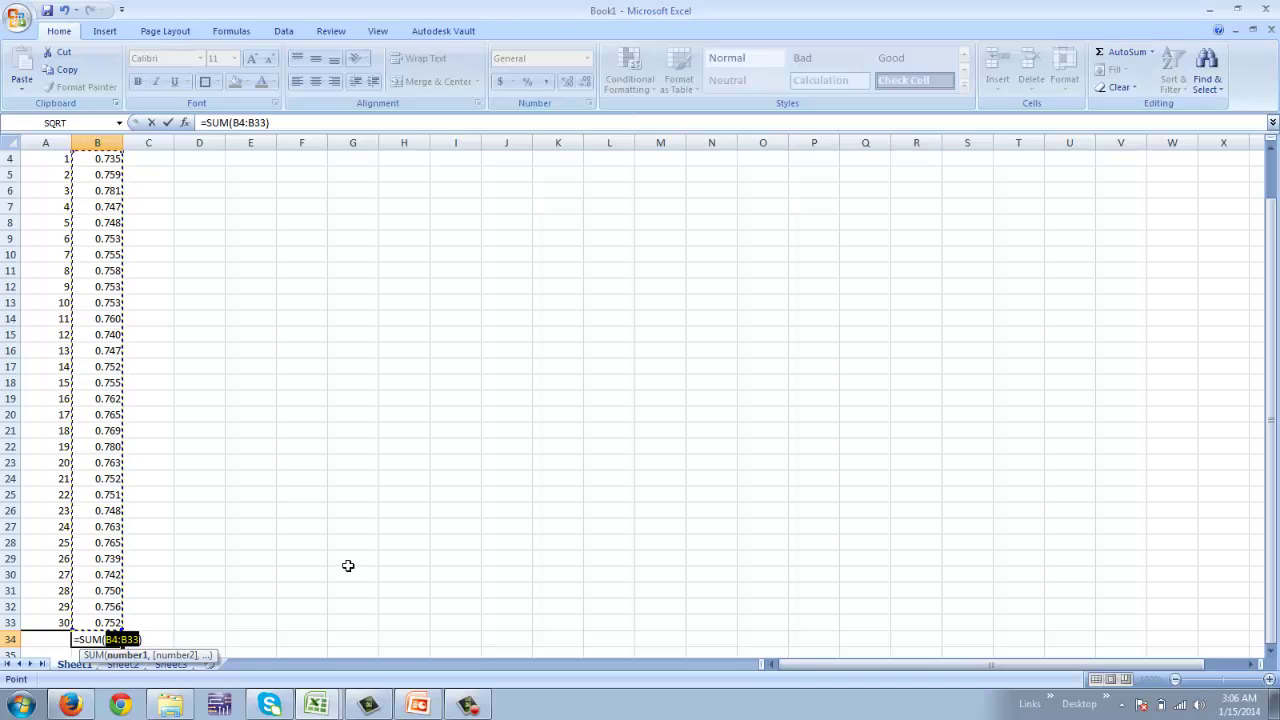
scroll(348, 565, up, 1)
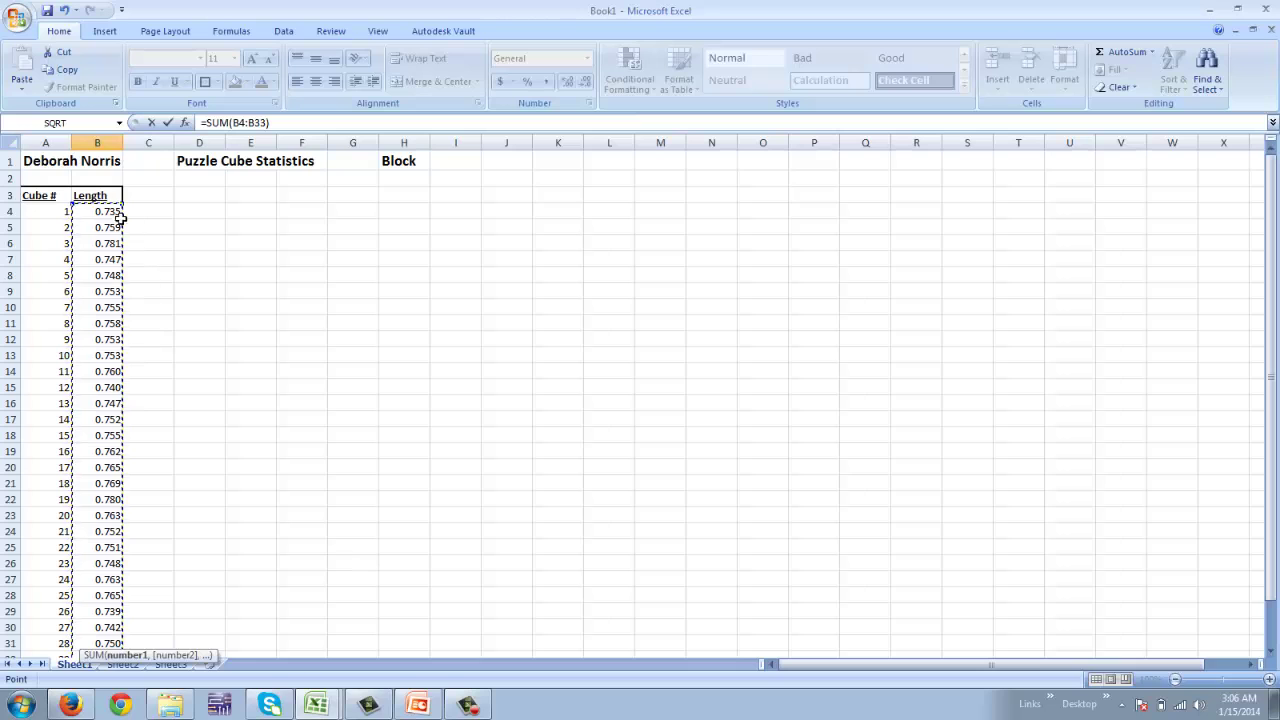
scroll(263, 317, down, 2)
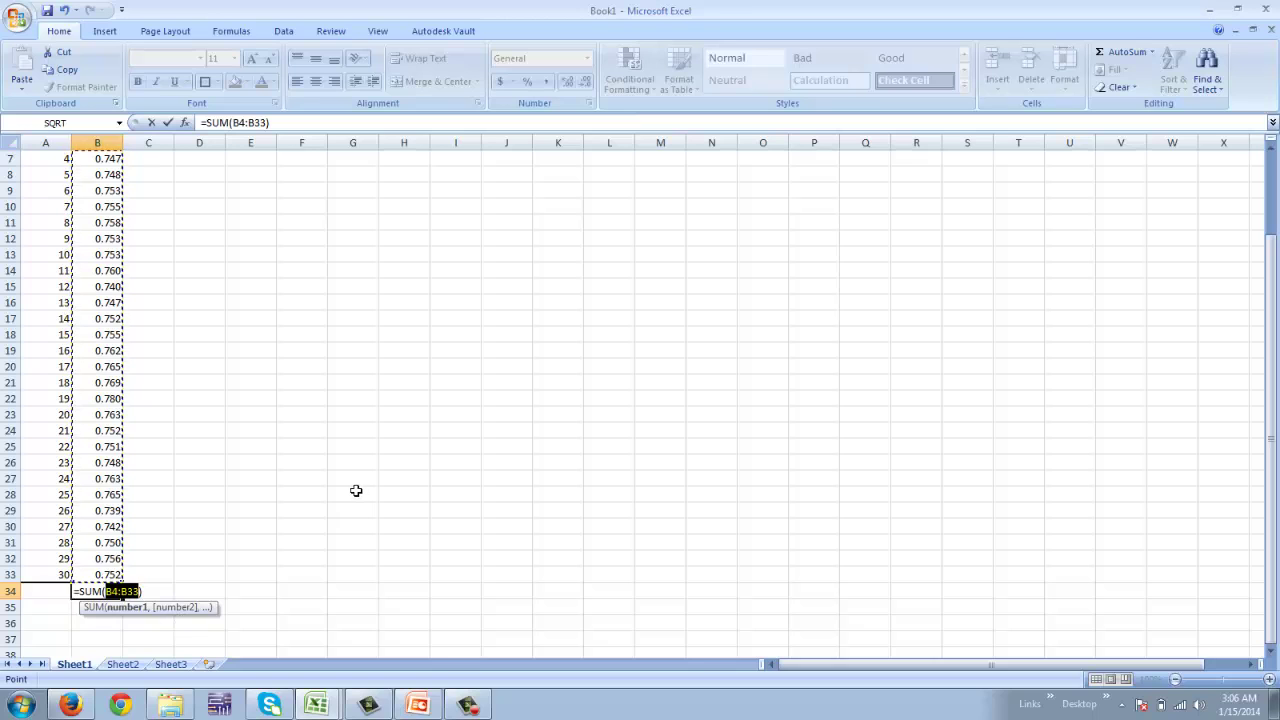
key(Return)
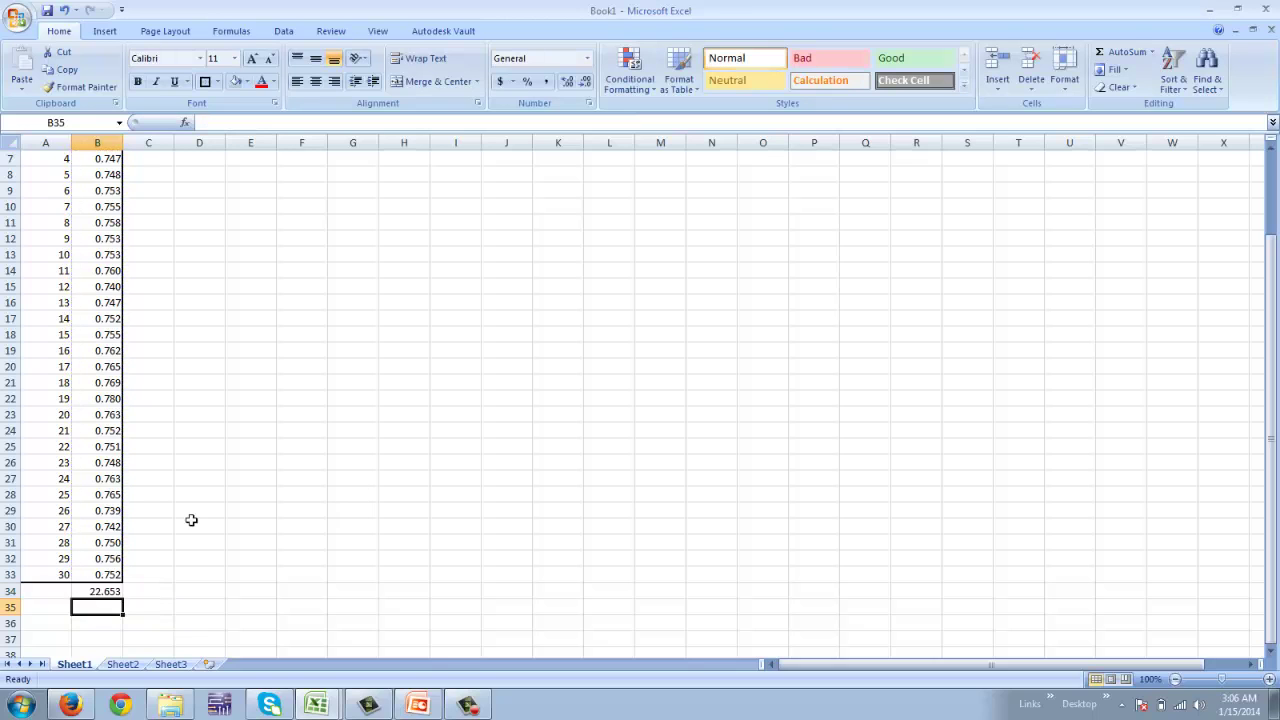
Enter the label "MEAN =" in A34 and move it down to A35
click(60, 592)
text(M)
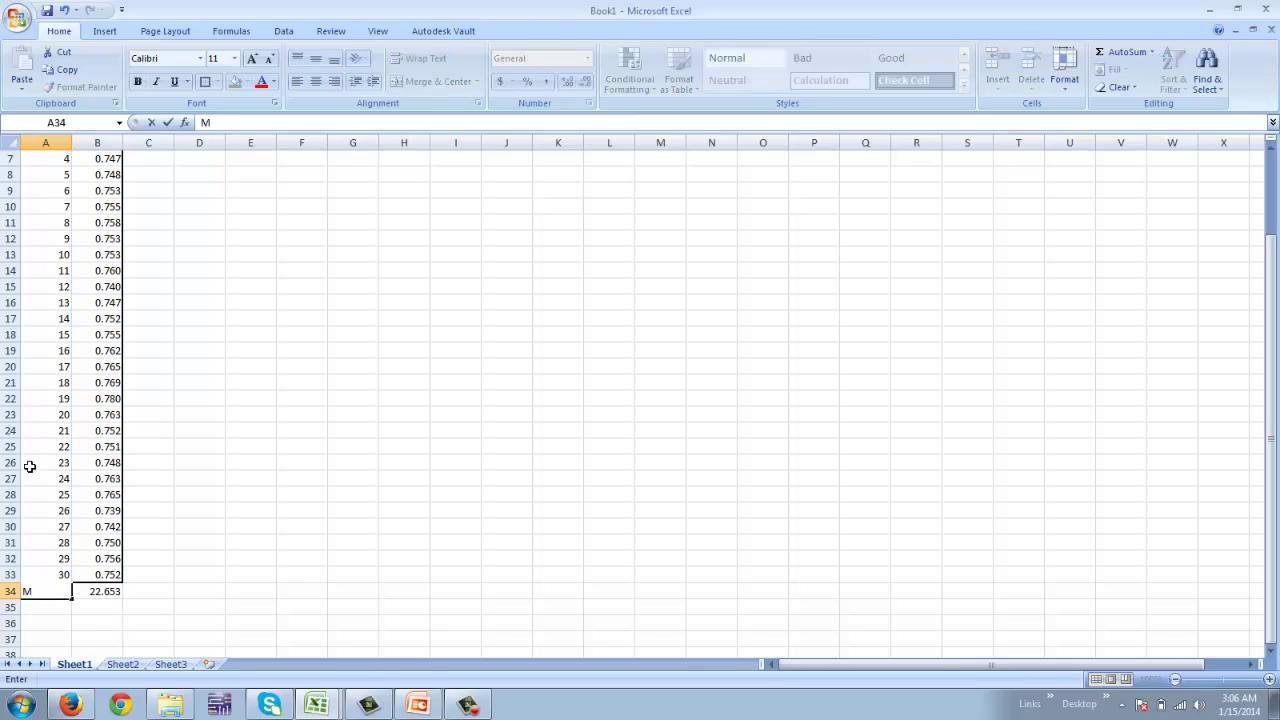
text(EAN =)
key(Return)
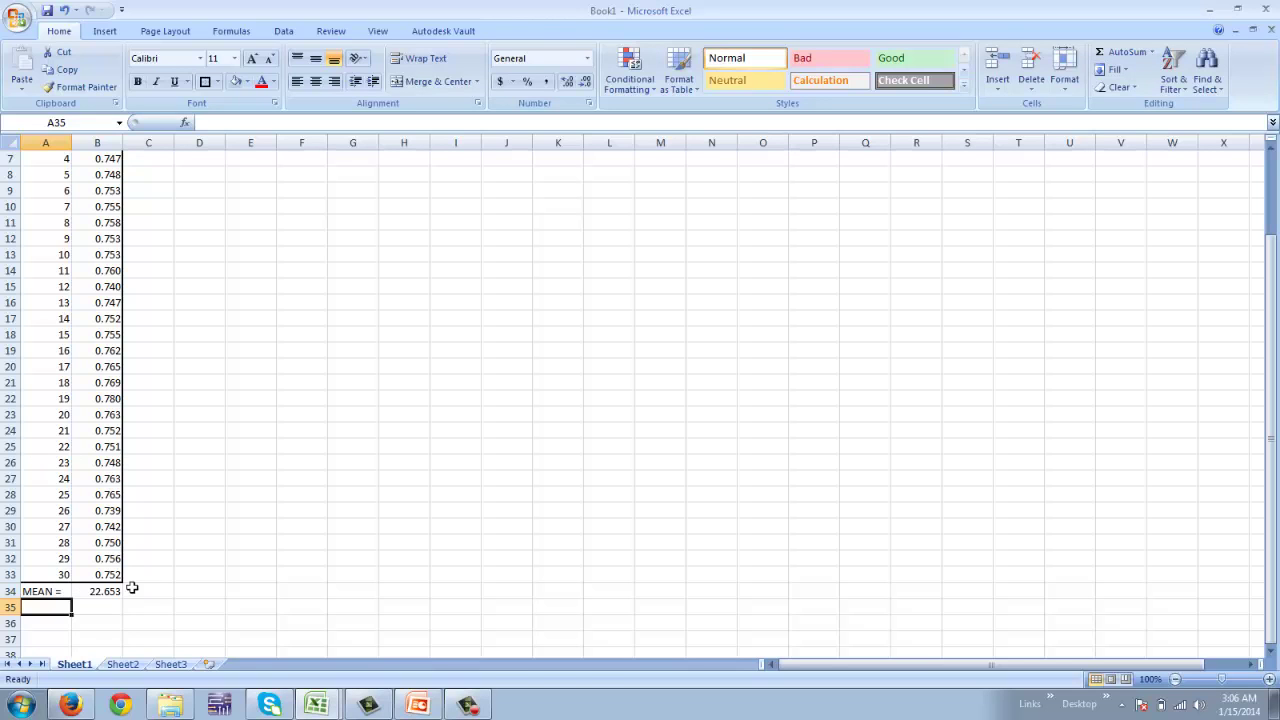
click(112, 612)
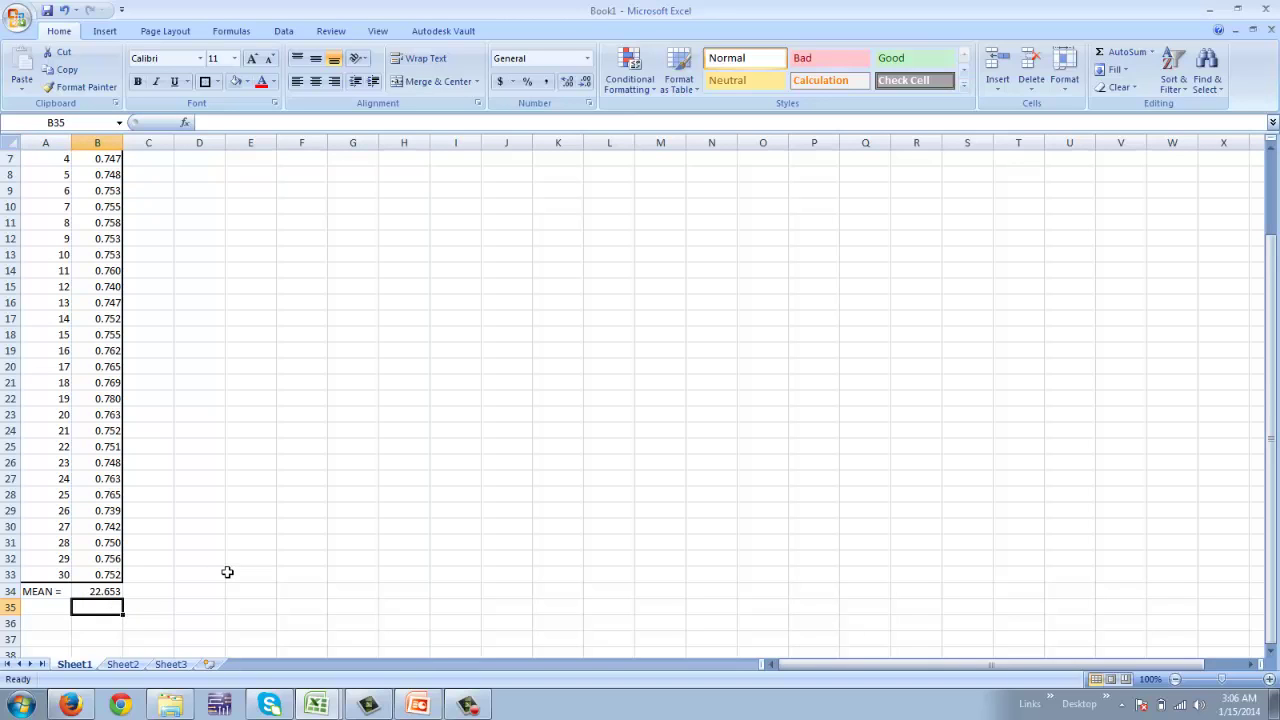
click(60, 598)
drag(57, 607, 57, 612)
Enter the label "SUM =" in A34, beside the total of the lengths
click(55, 598)
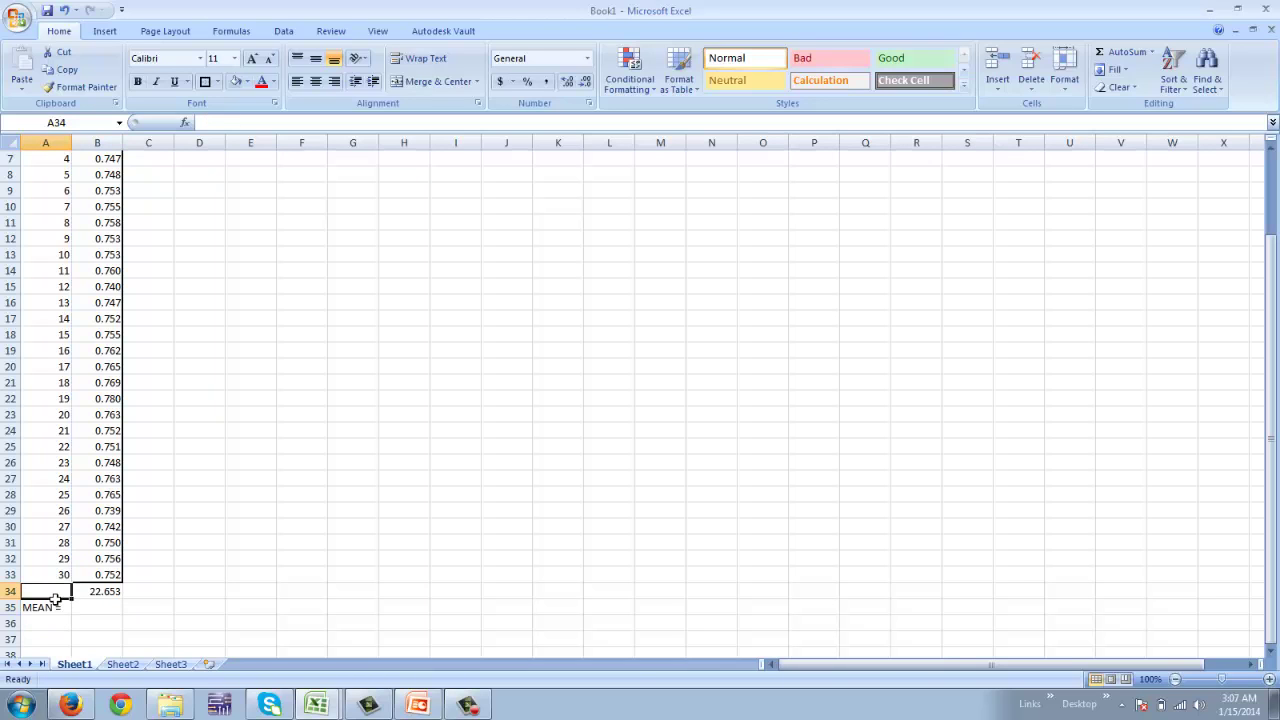
text(Sum)
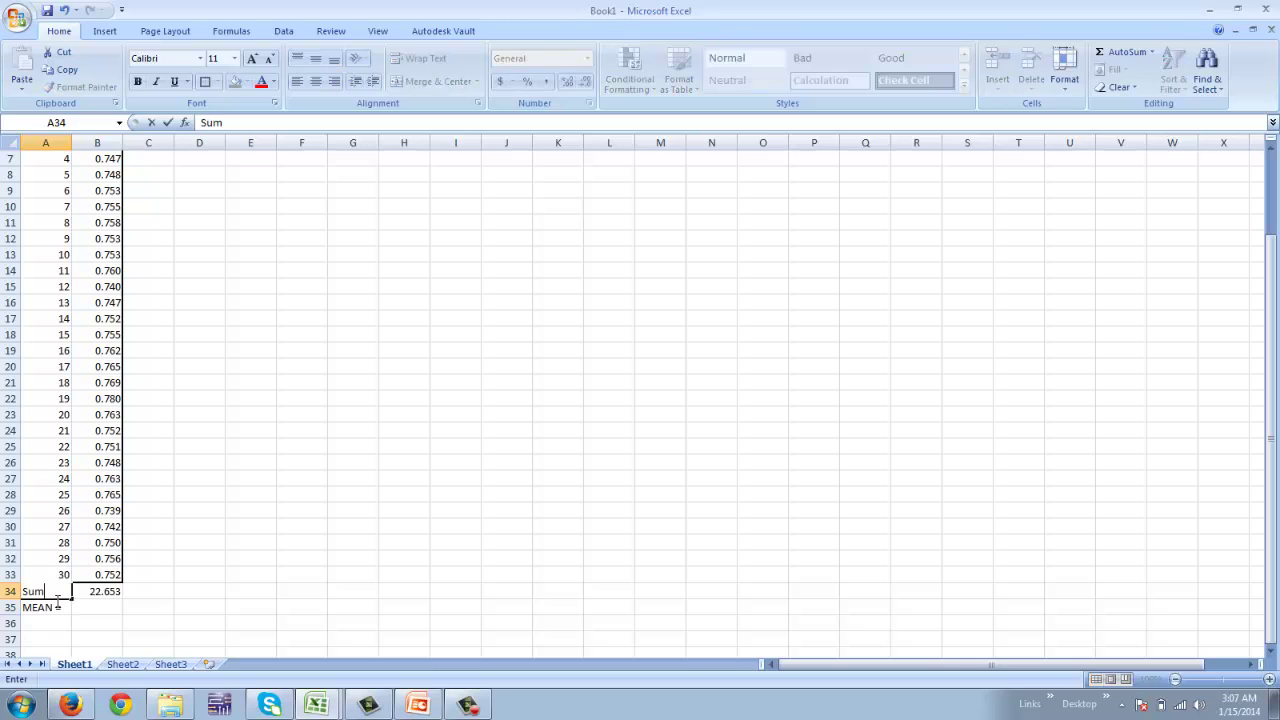
key(BackSpace)
key(BackSpace)
text(UM)
key(Return)
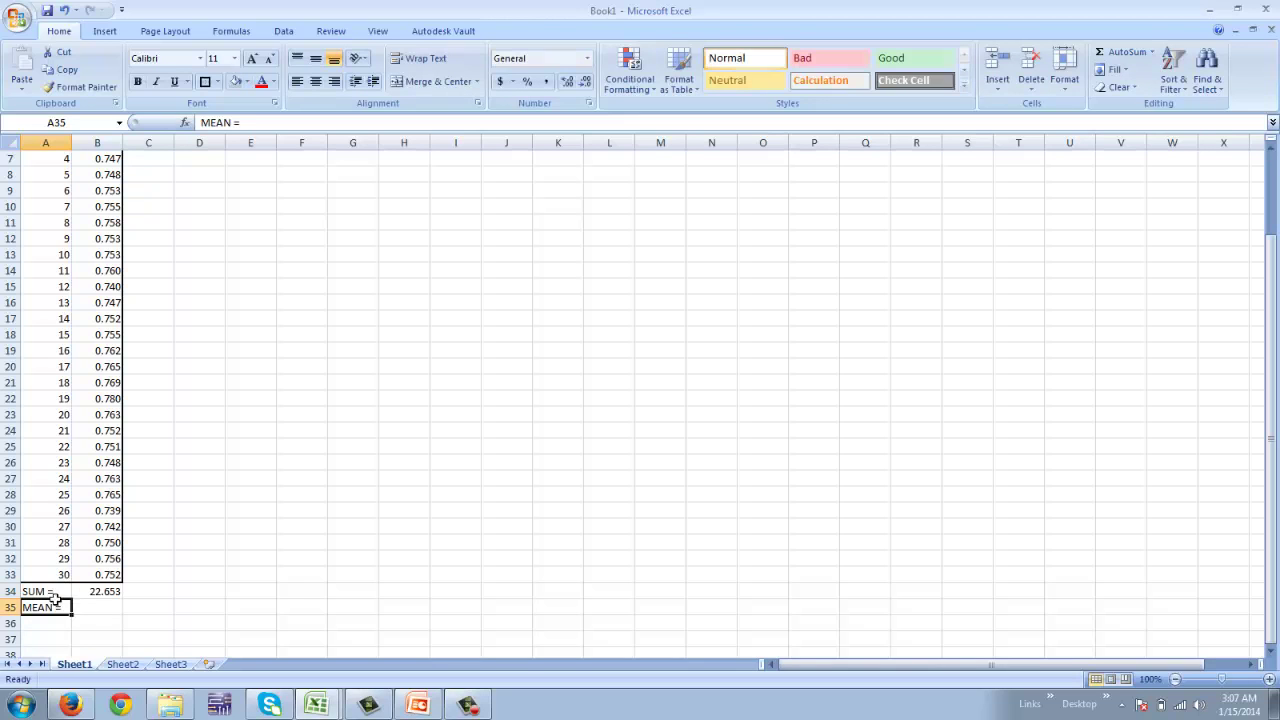
Calculate the mean length in B35 with the formula =B34/A33
key(Right)
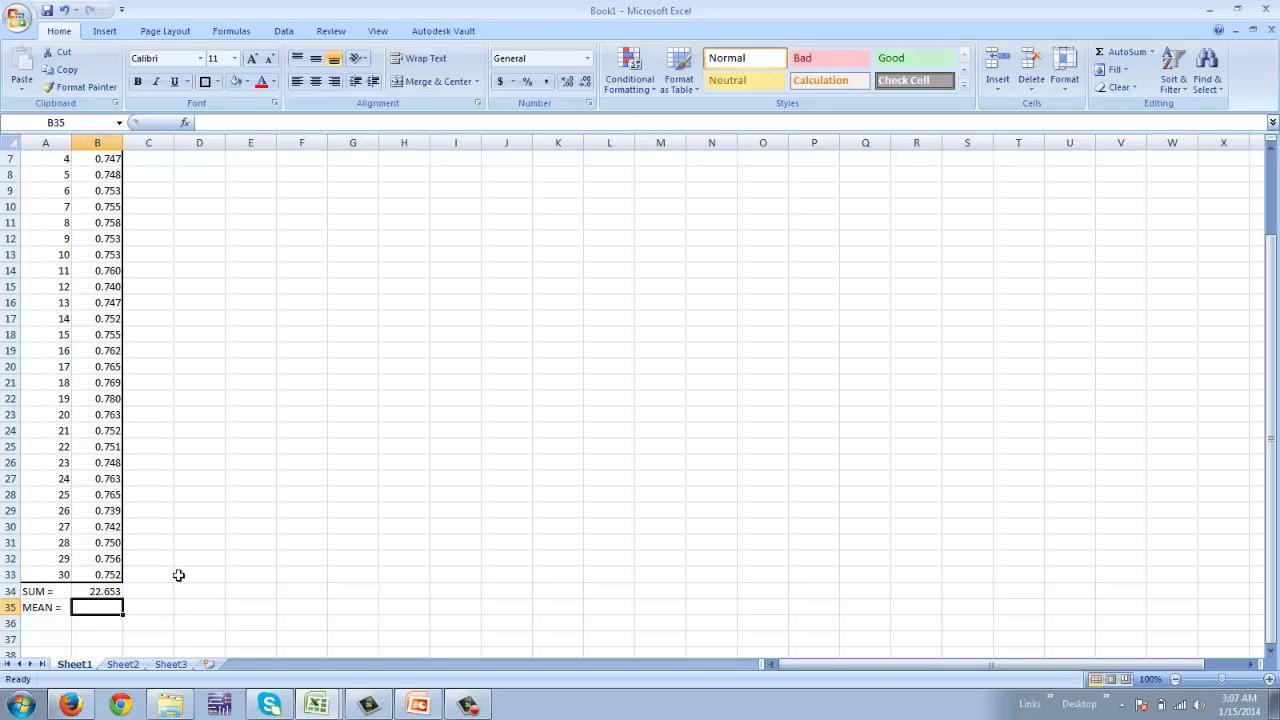
text(=)
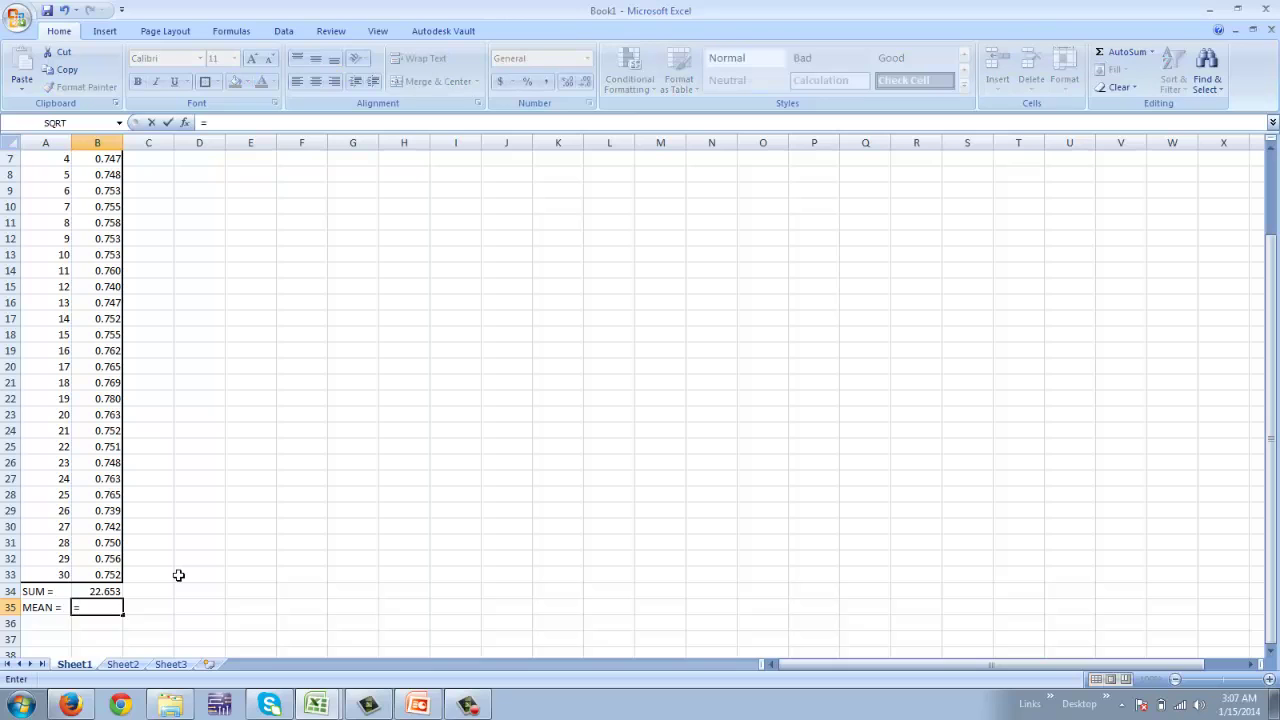
click(114, 596)
text(/)
click(57, 578)
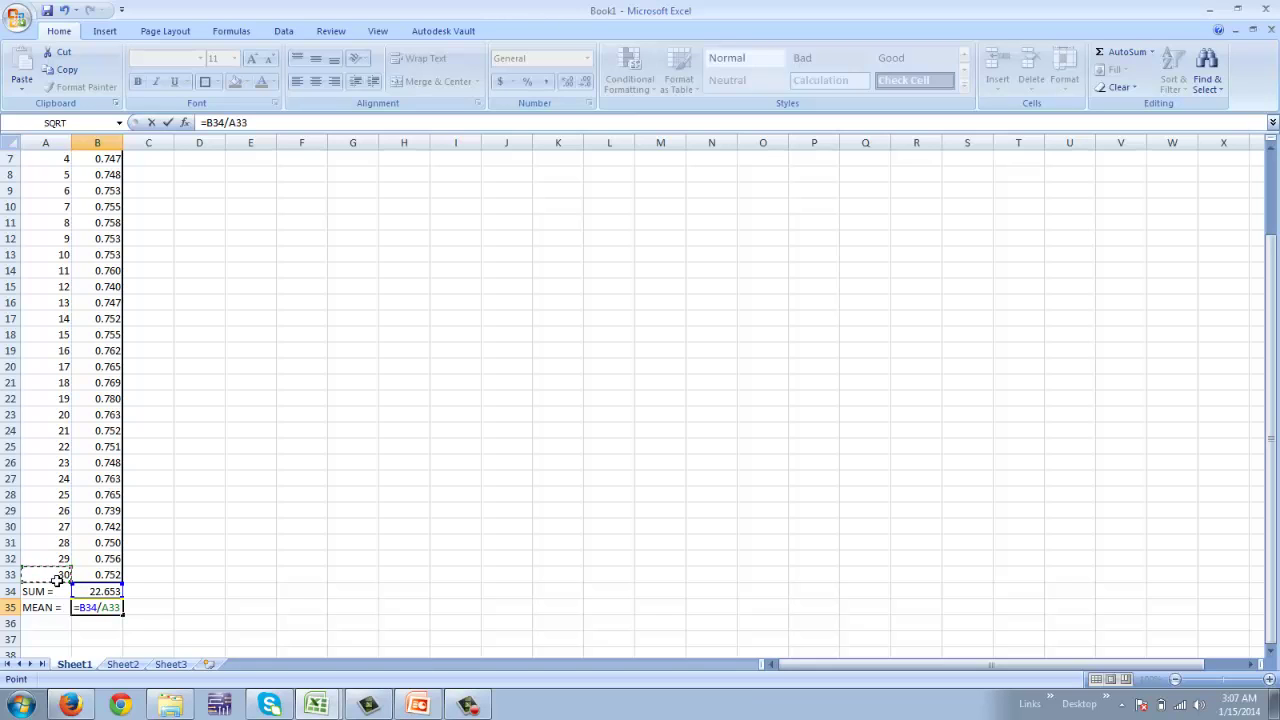
key(Return)
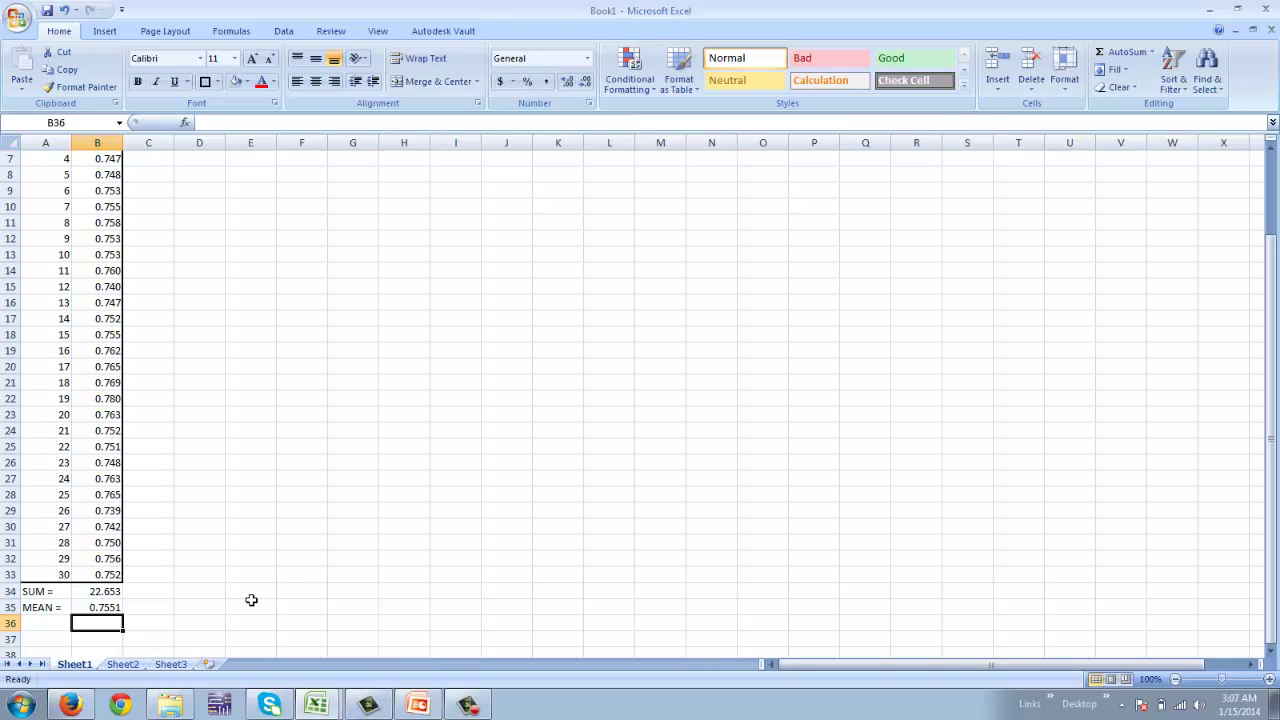
Format the SUM and MEAN cells A34:B35 in bold with a thick box border and a yellow fill
drag(46, 594, 92, 607)
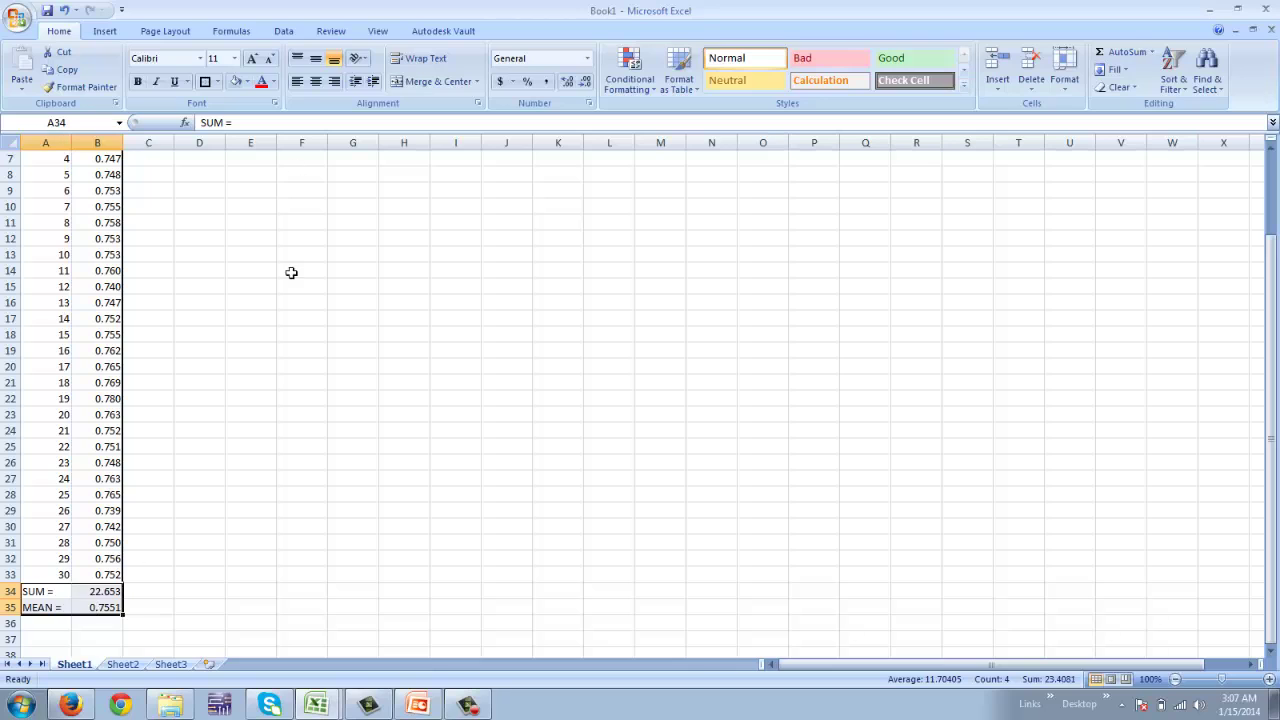
click(138, 81)
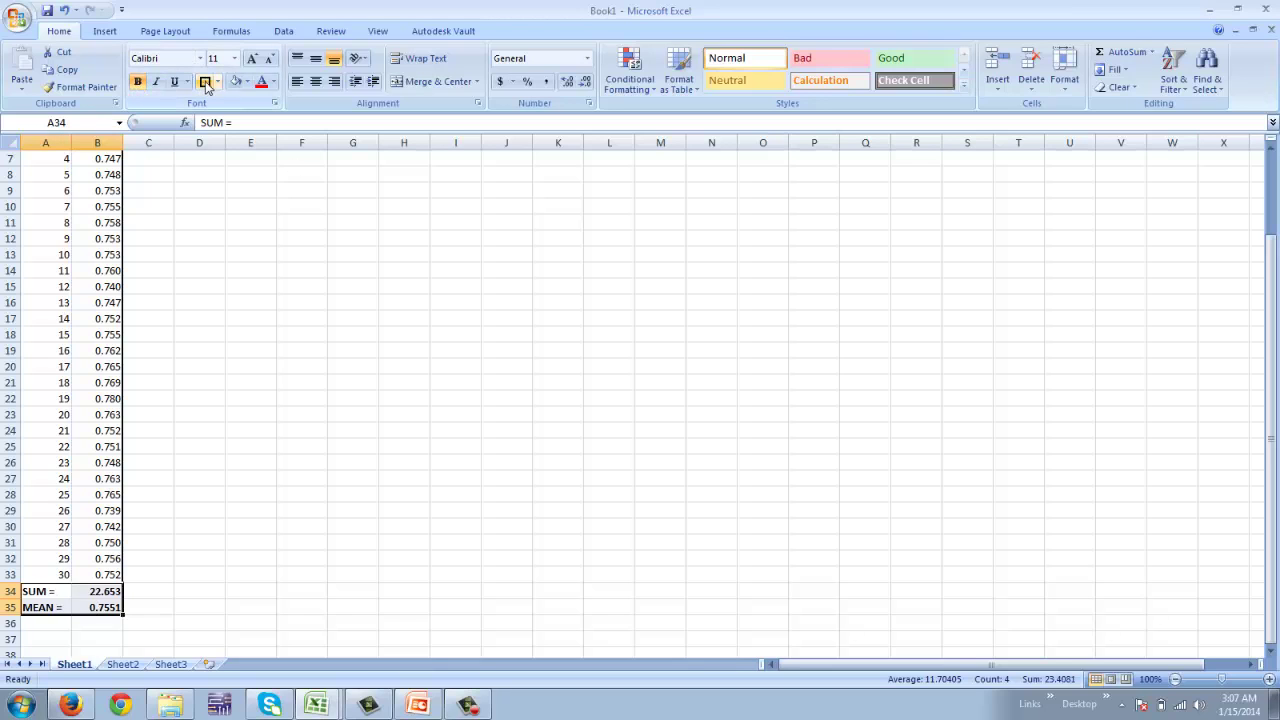
click(205, 82)
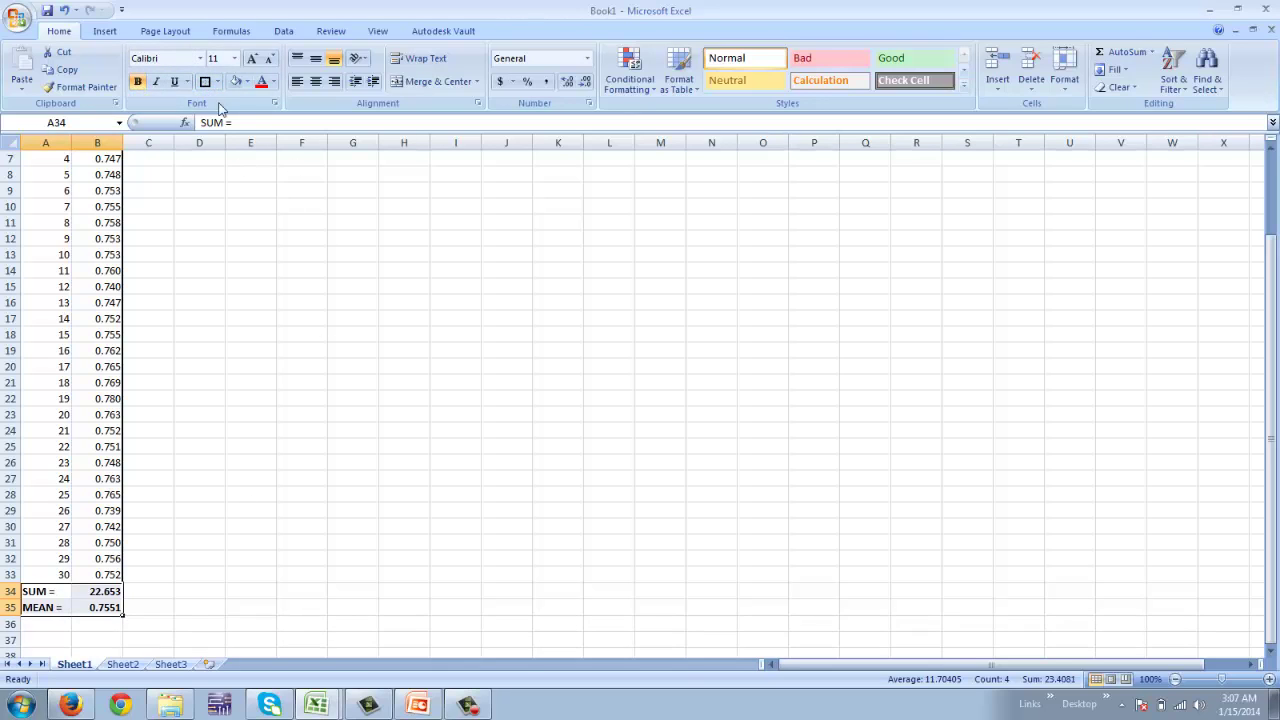
click(247, 82)
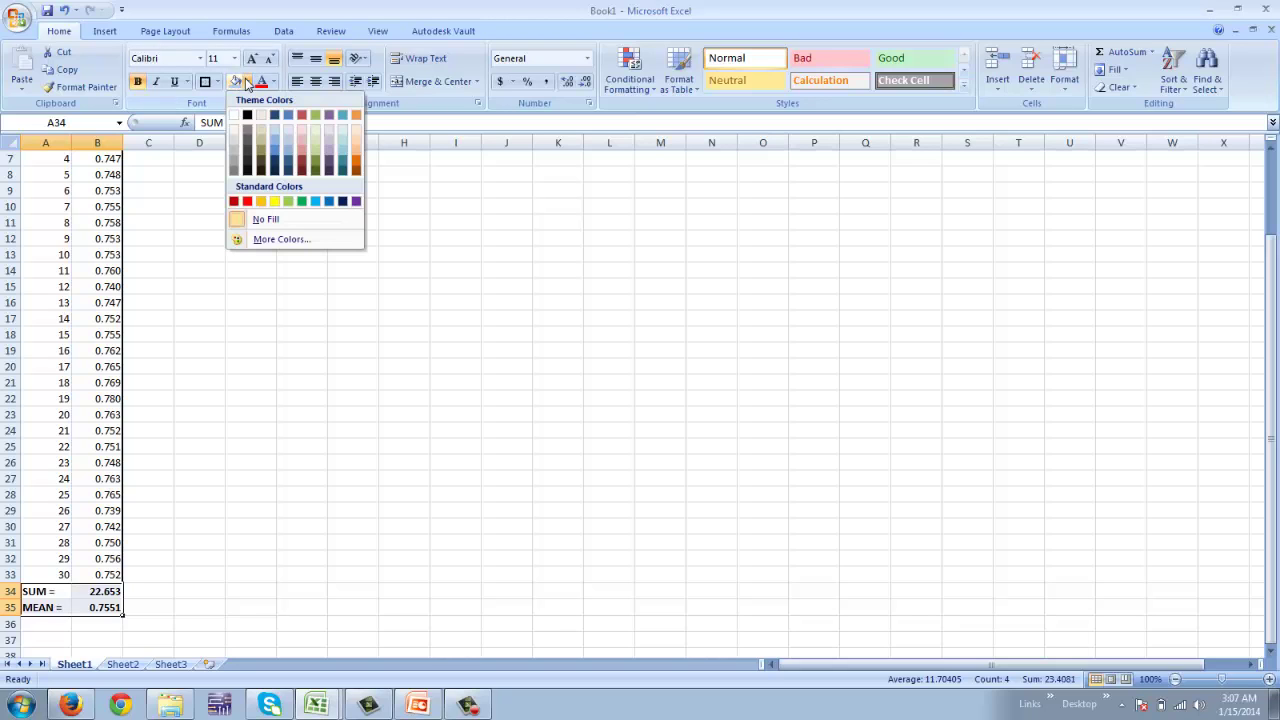
click(273, 204)
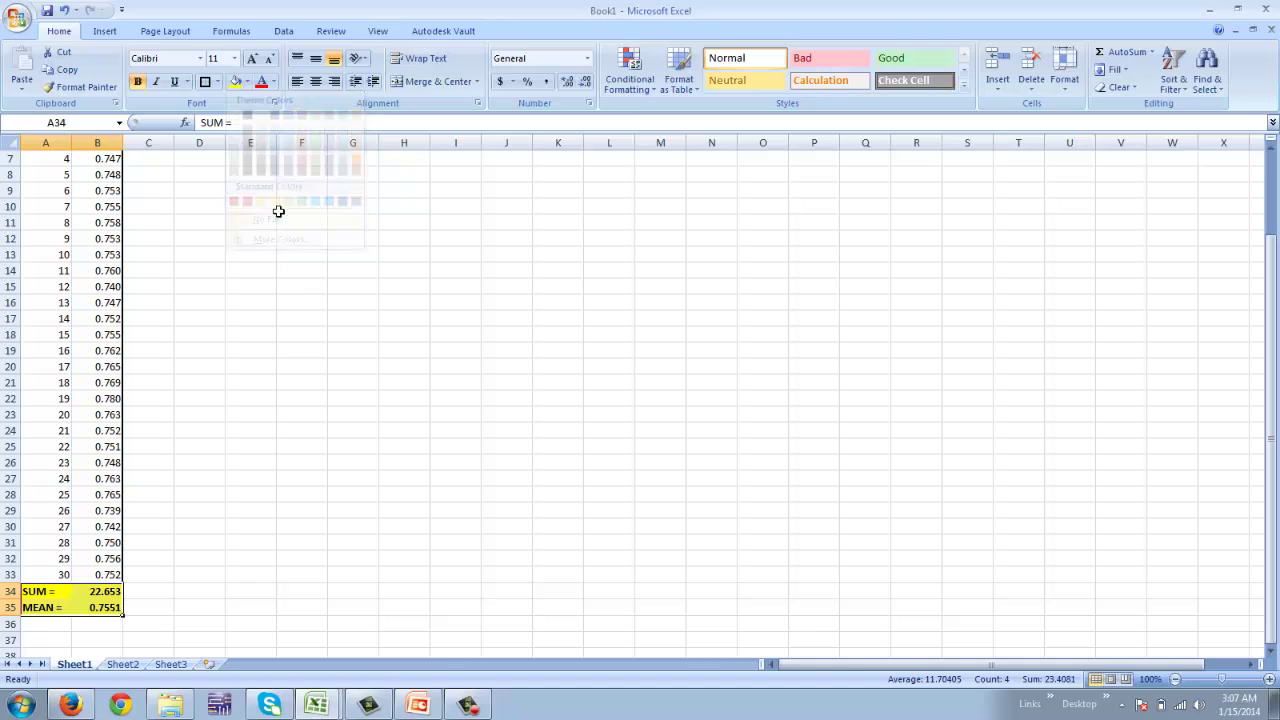
click(266, 400)
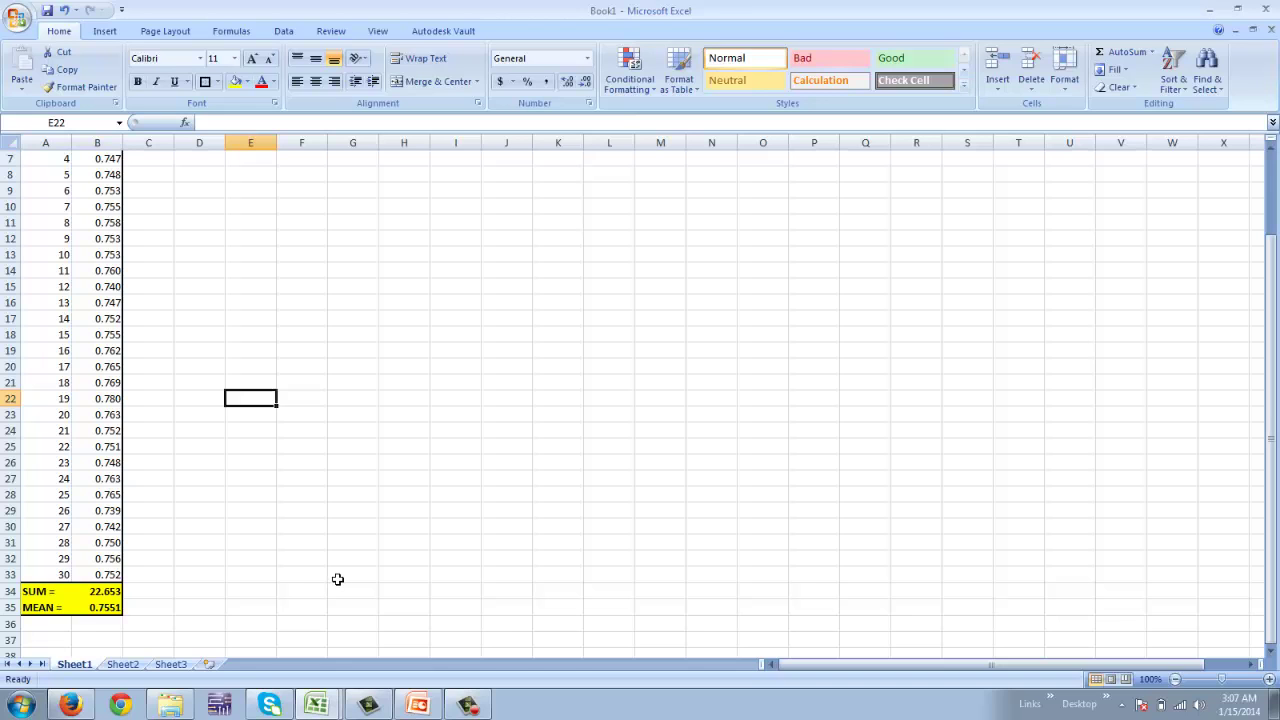
Copy the cube number and length table A3:B33 and paste the copy starting at D3
scroll(340, 579, up, 2)
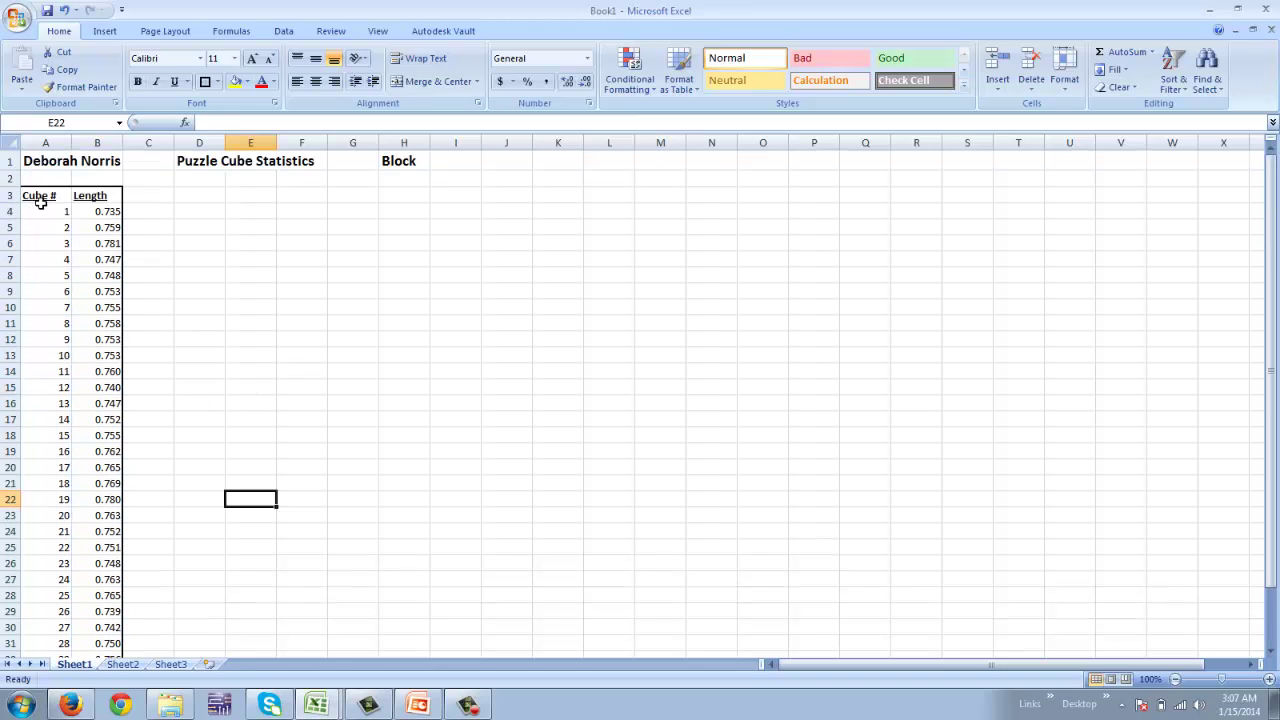
drag(38, 196, 106, 590)
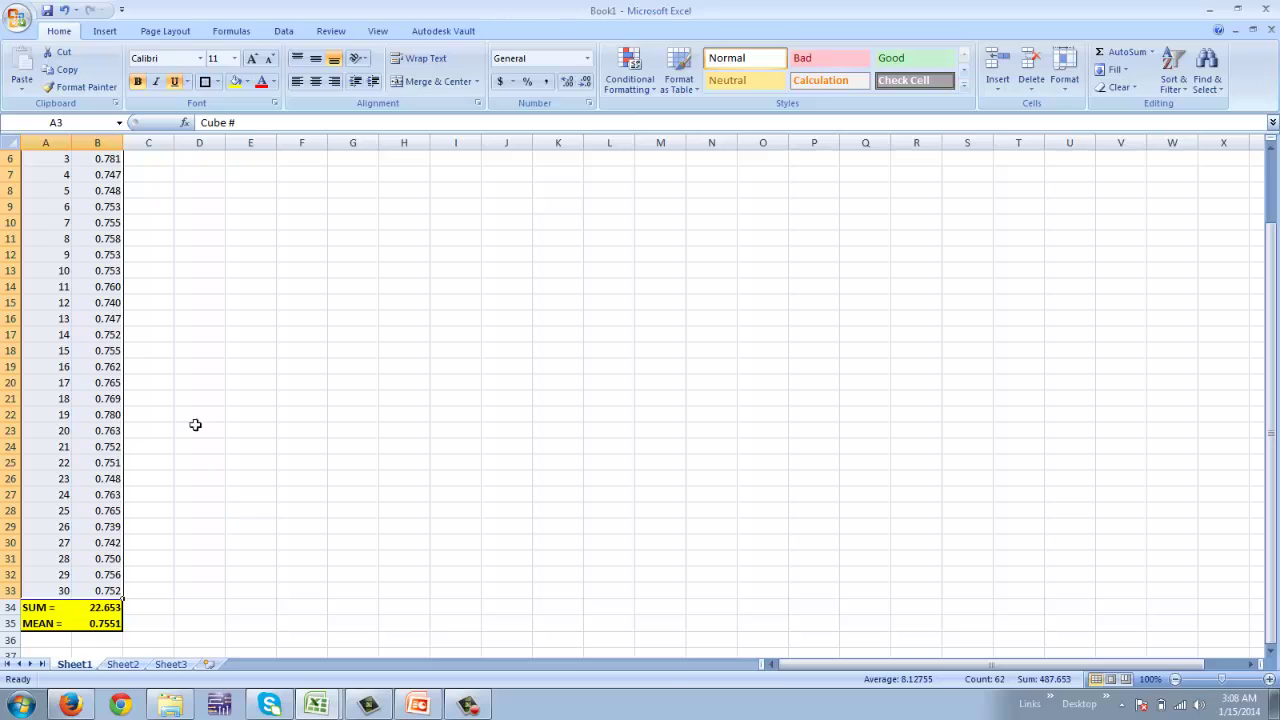
right_click(92, 342)
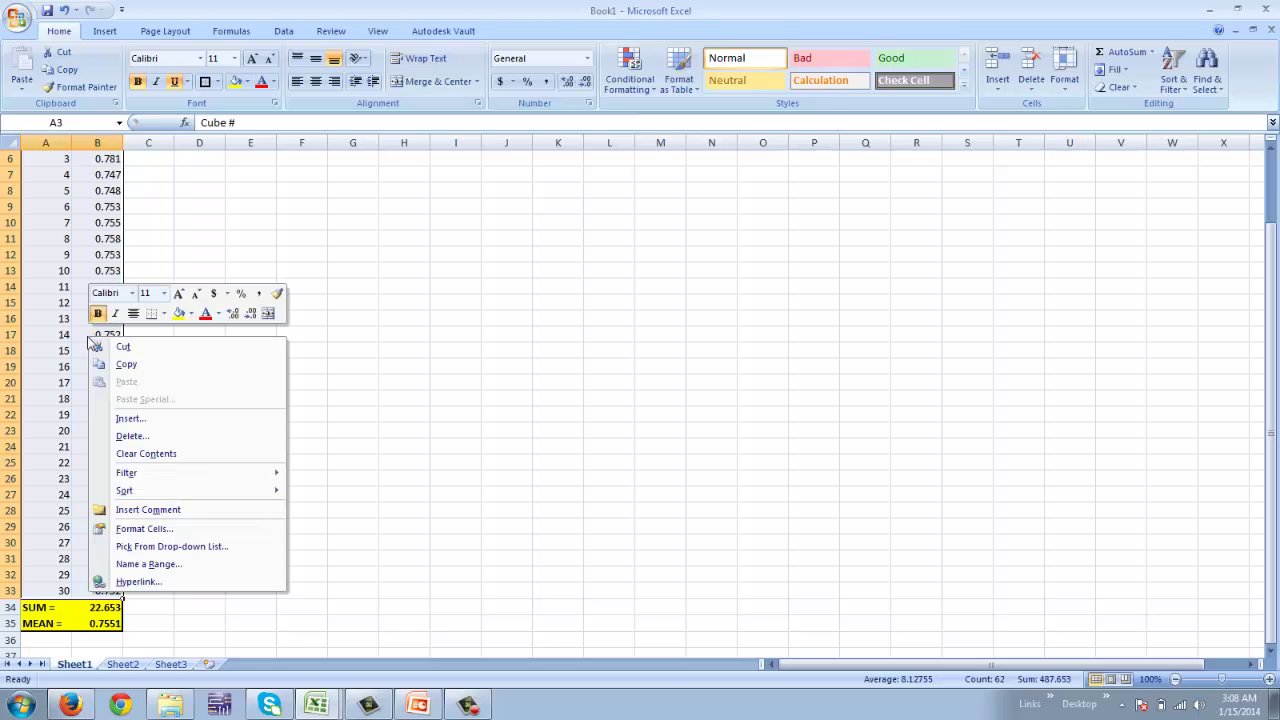
click(127, 365)
scroll(232, 358, up, 2)
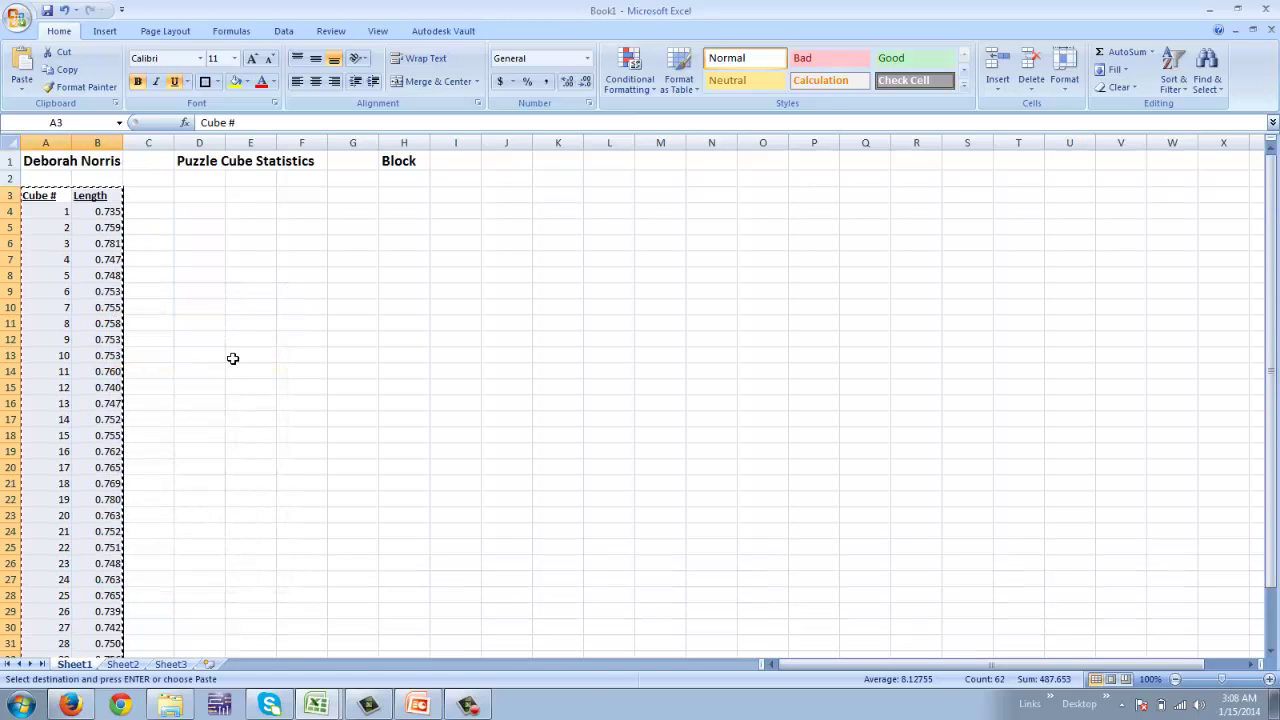
click(204, 200)
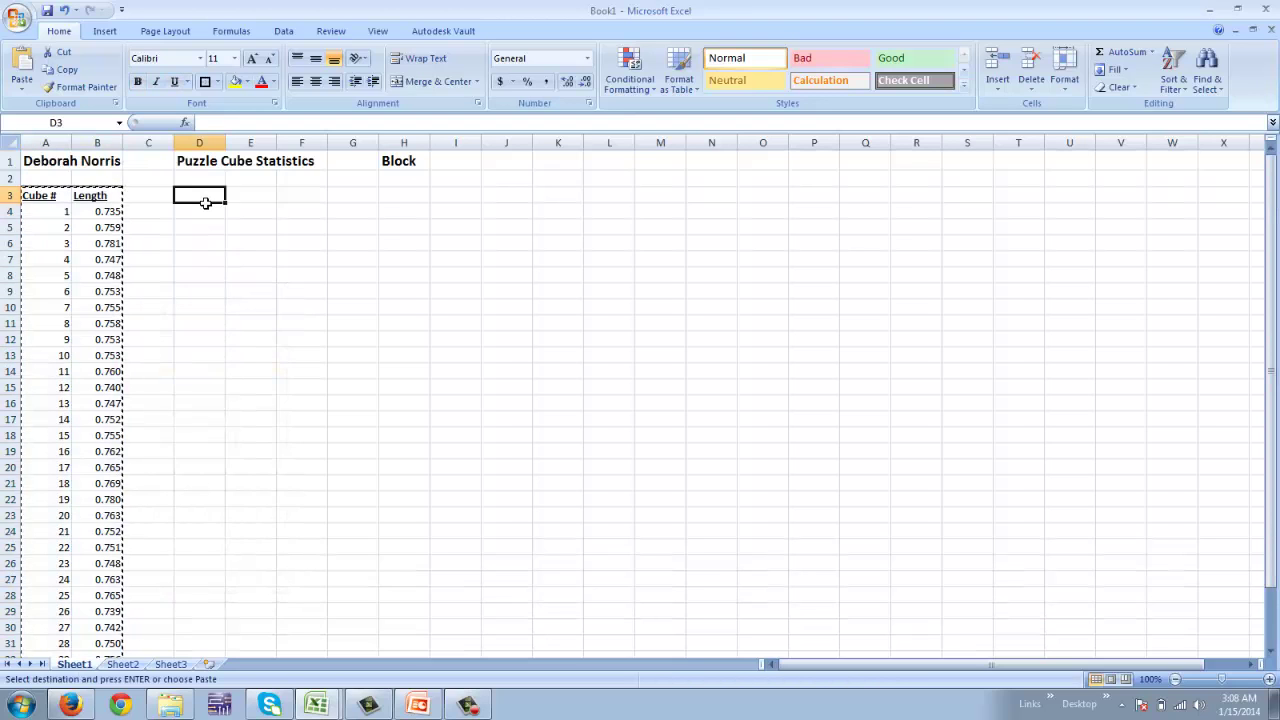
right_click(204, 202)
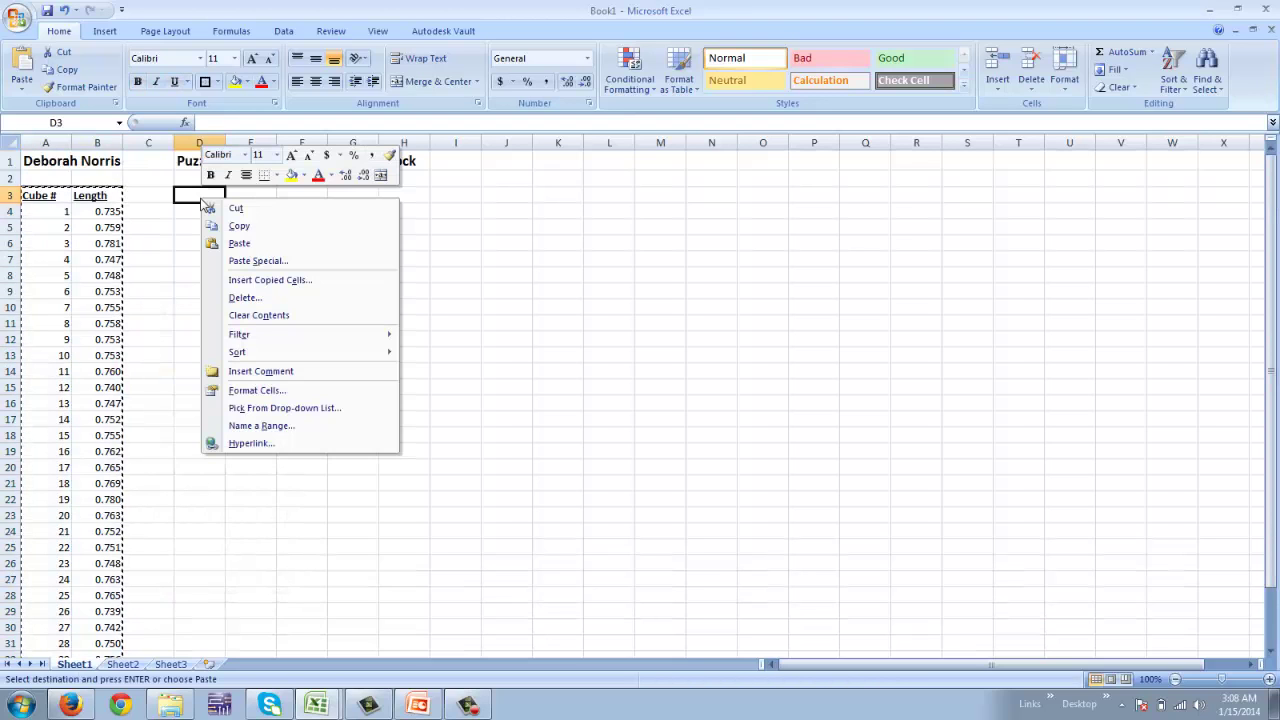
click(248, 245)
click(340, 259)
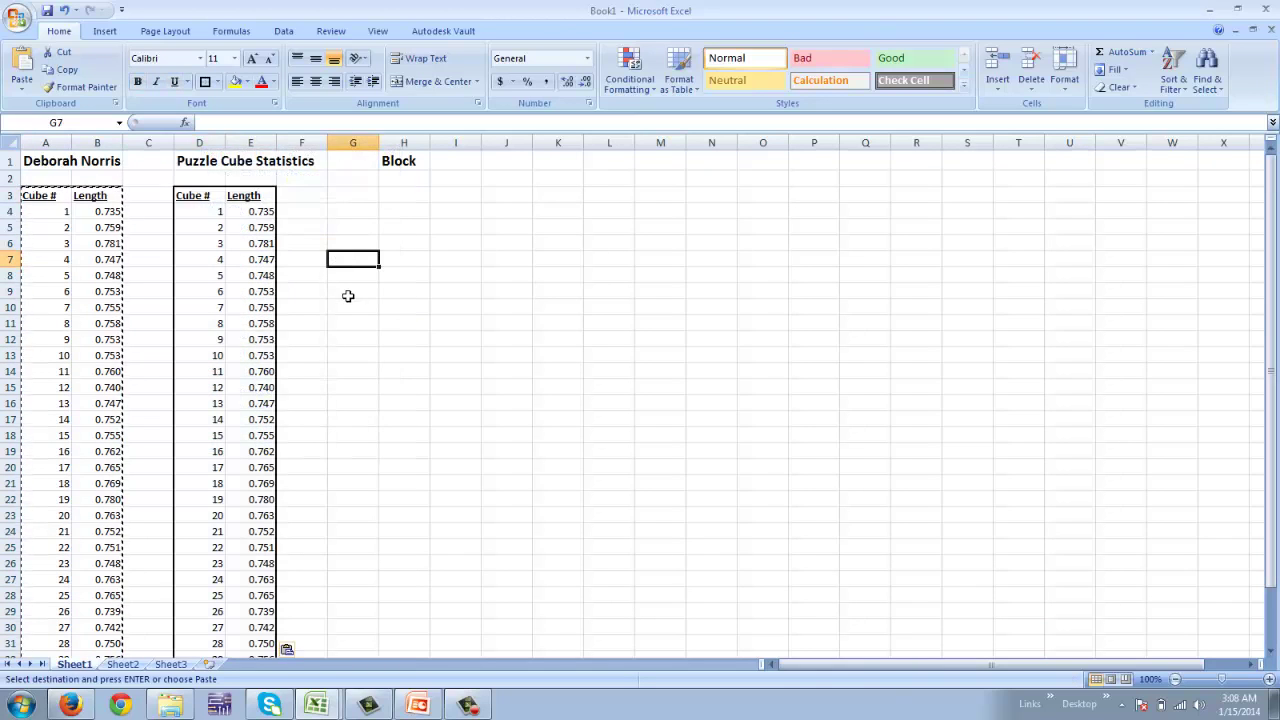
key(Escape)
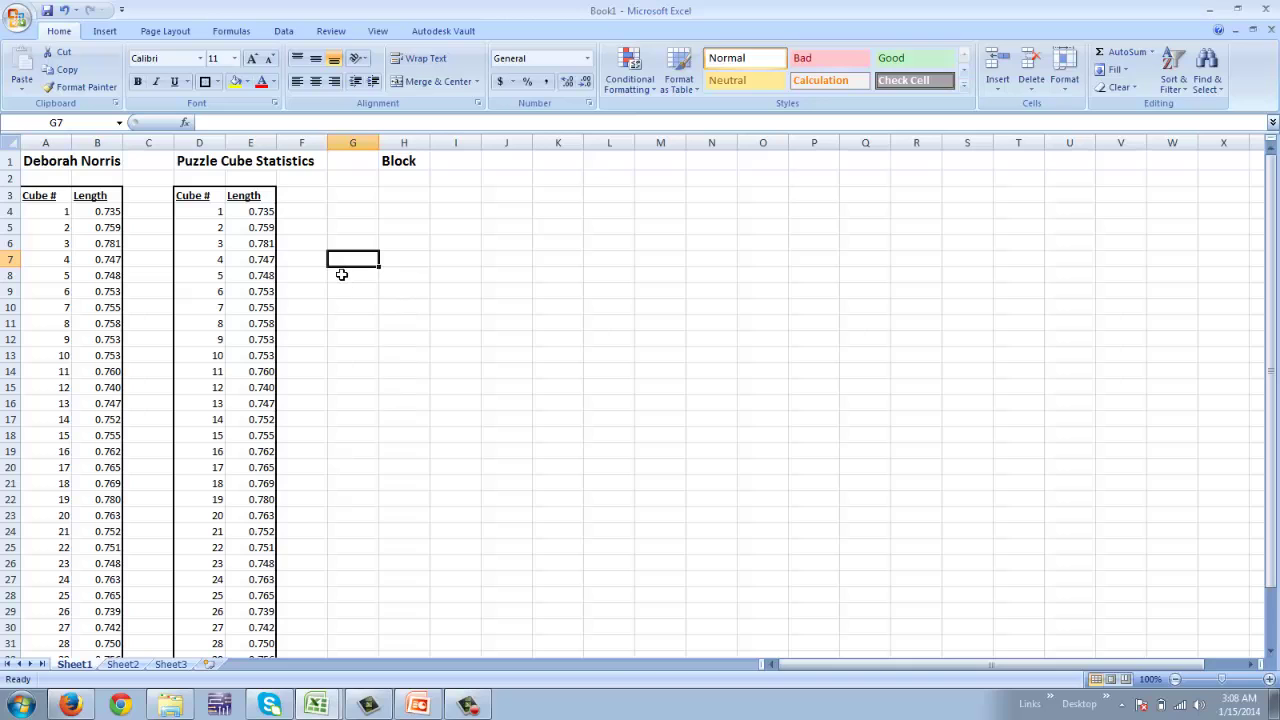
Sort the copied table D3:E33 by Length, on values, from smallest to largest
click(201, 196)
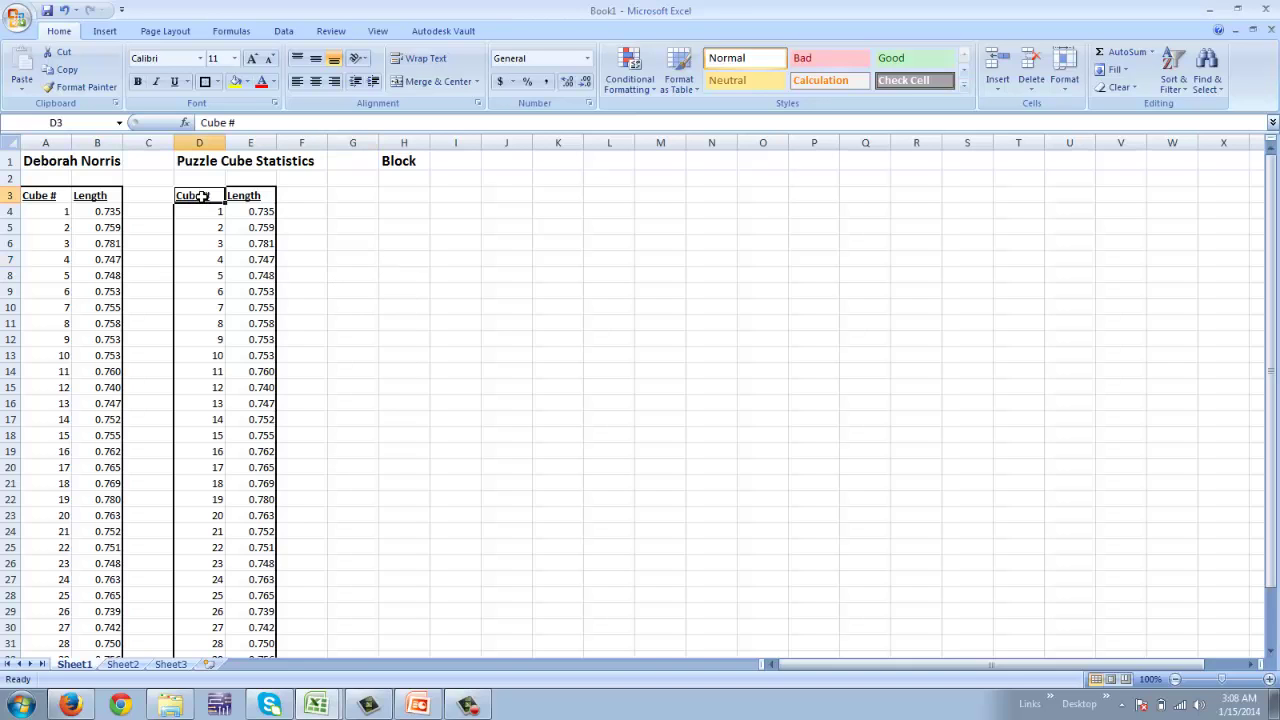
drag(201, 196, 272, 628)
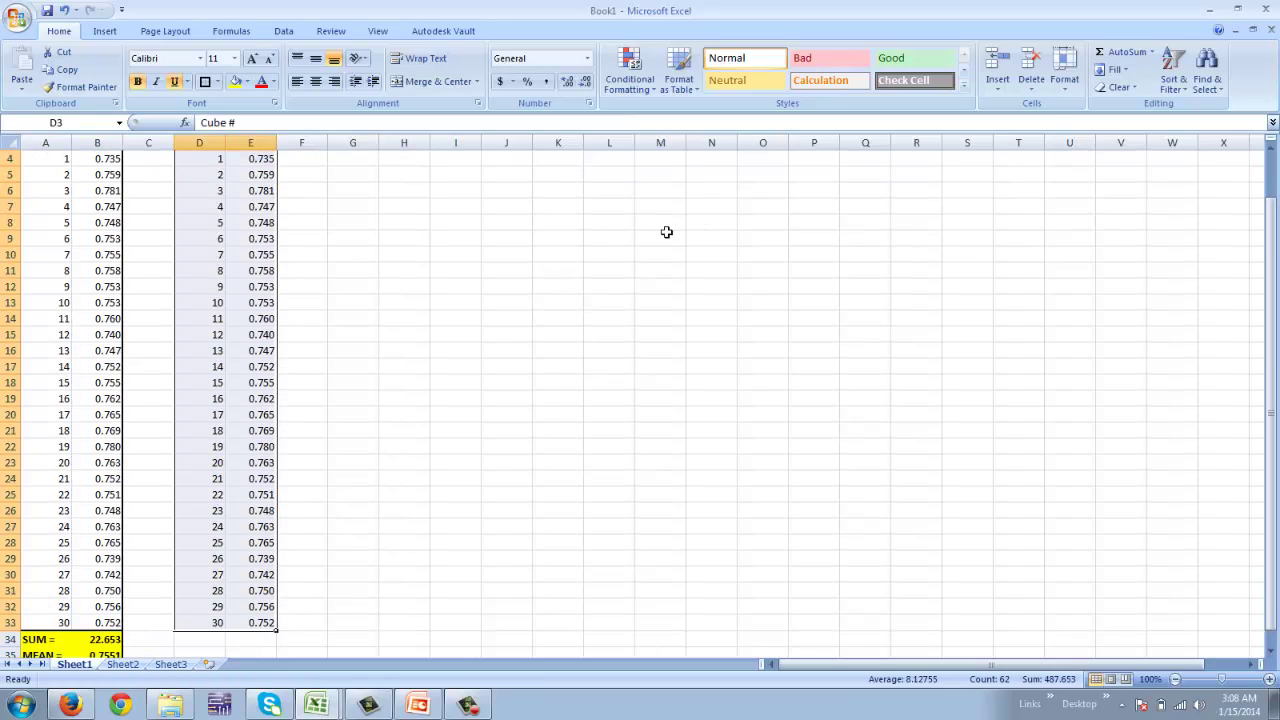
click(1172, 68)
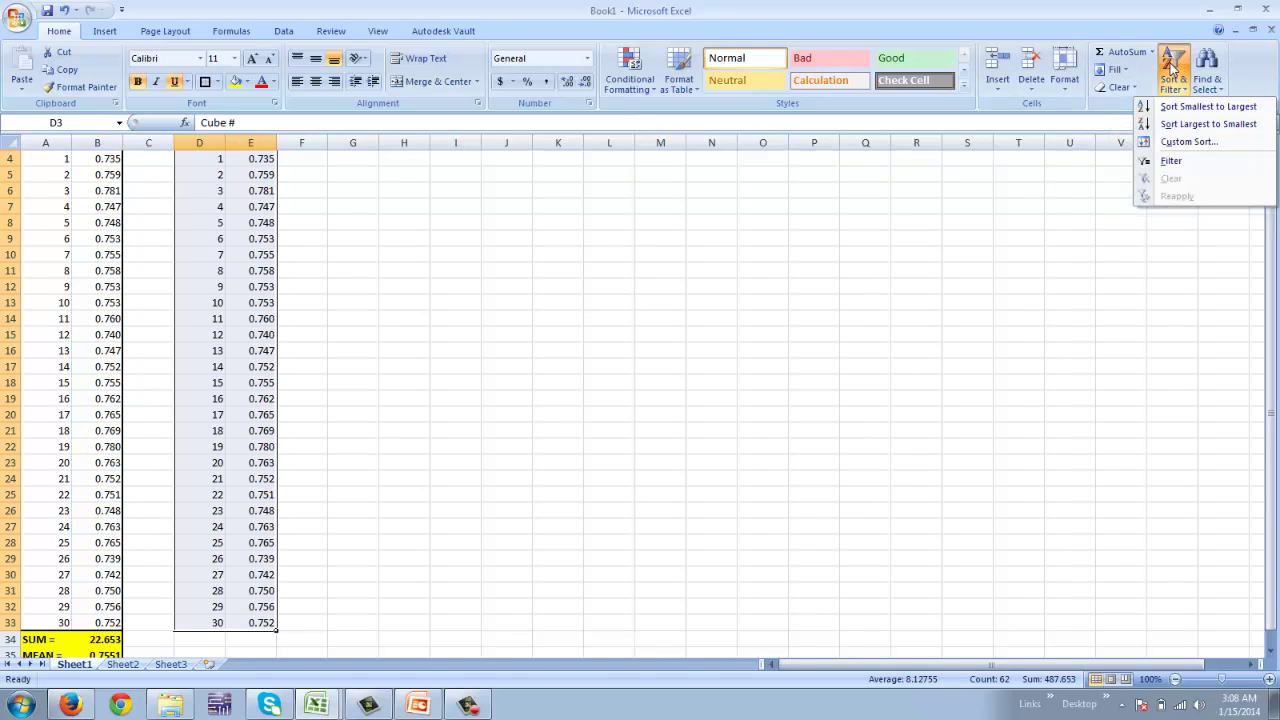
click(1187, 142)
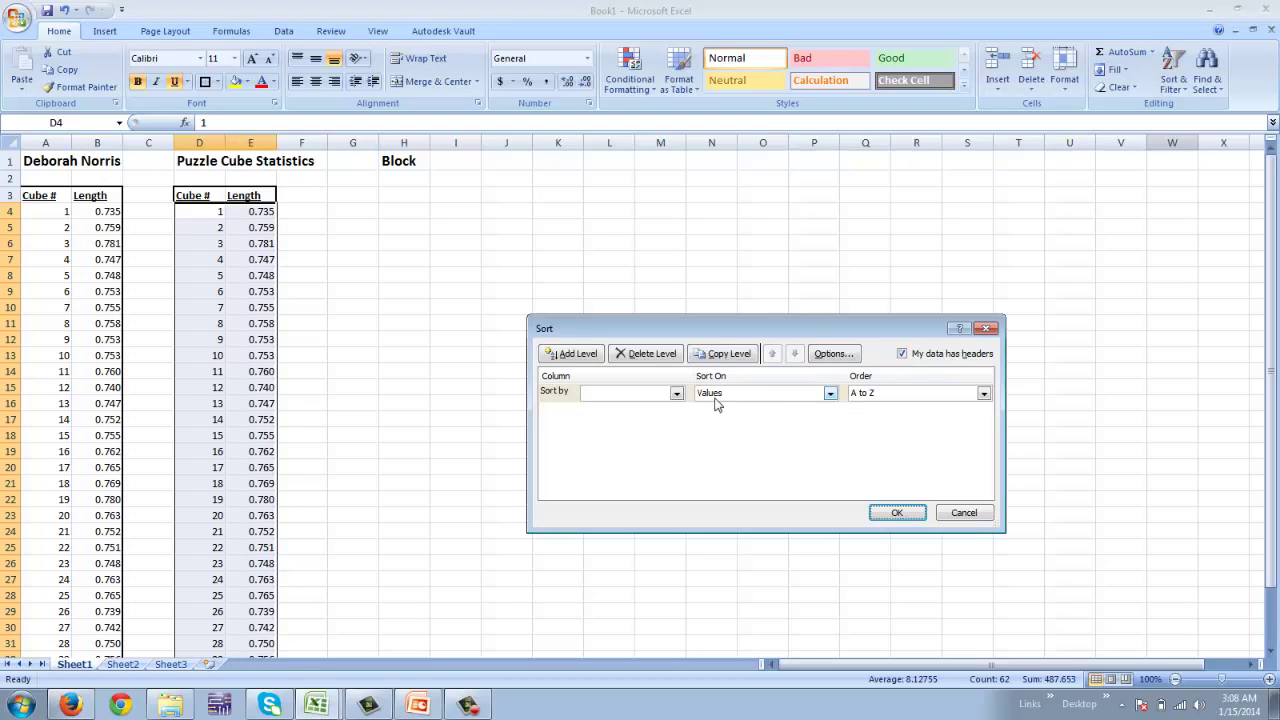
click(677, 392)
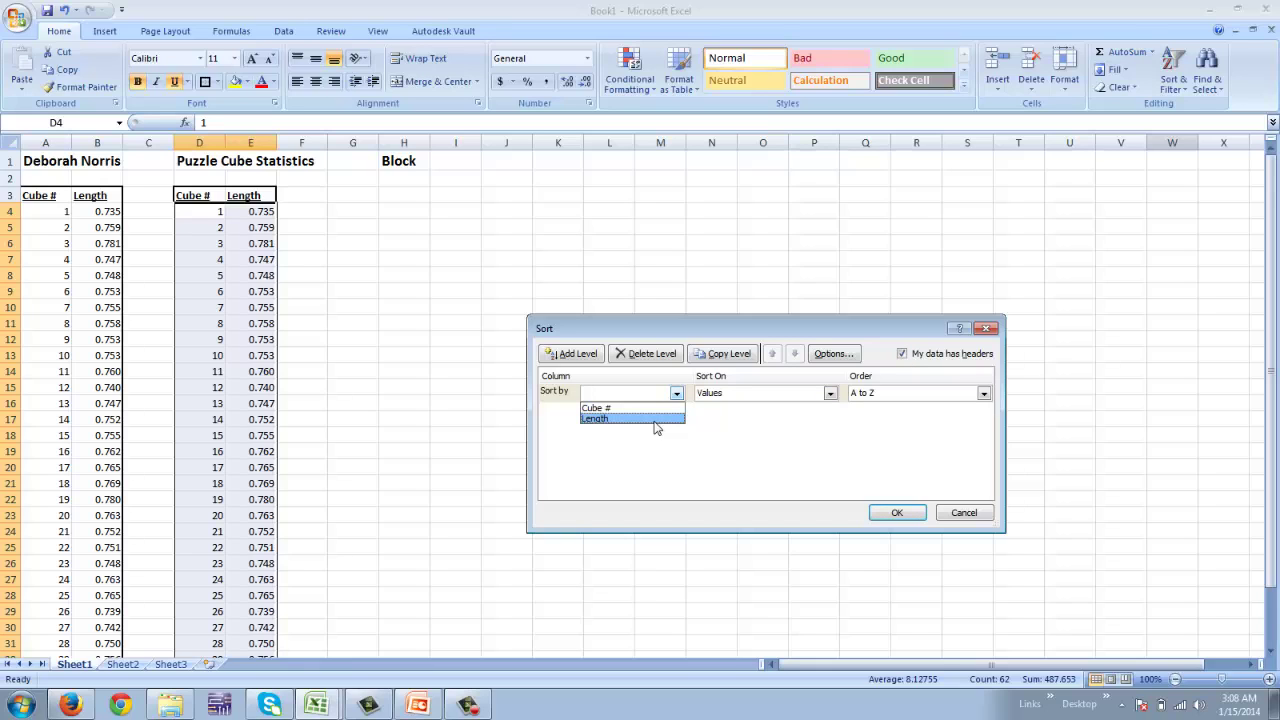
click(656, 419)
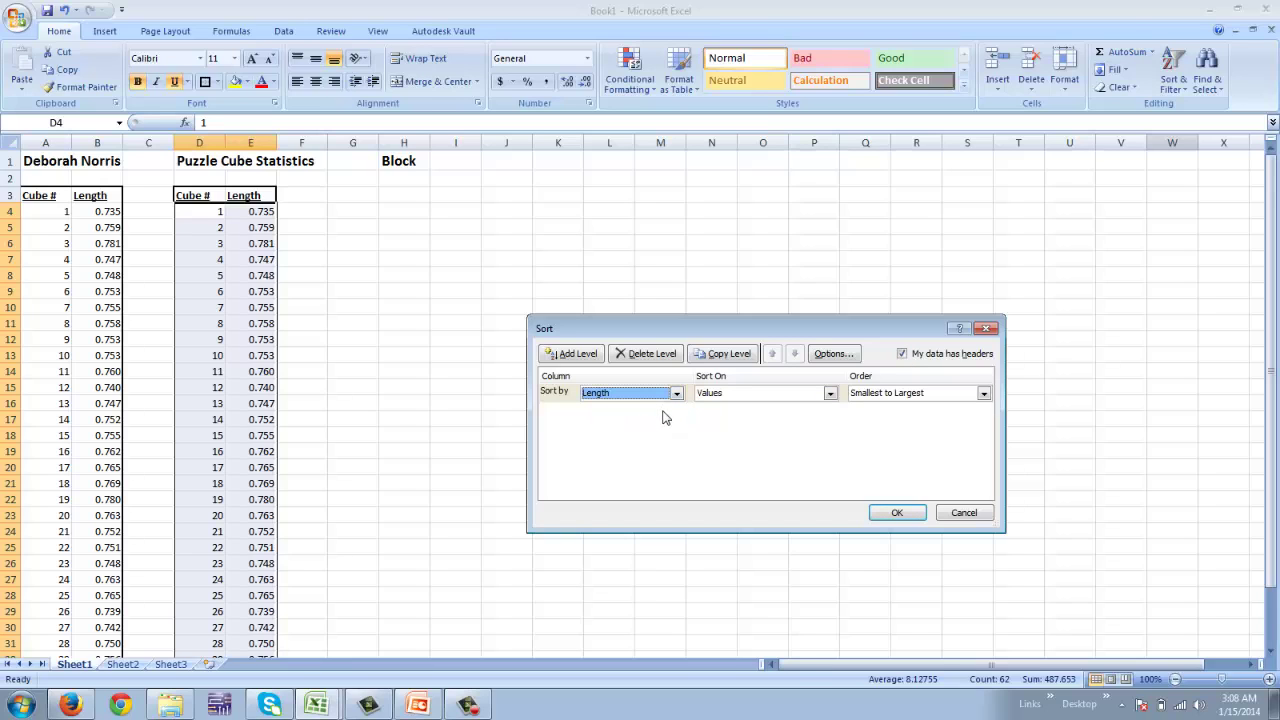
click(897, 513)
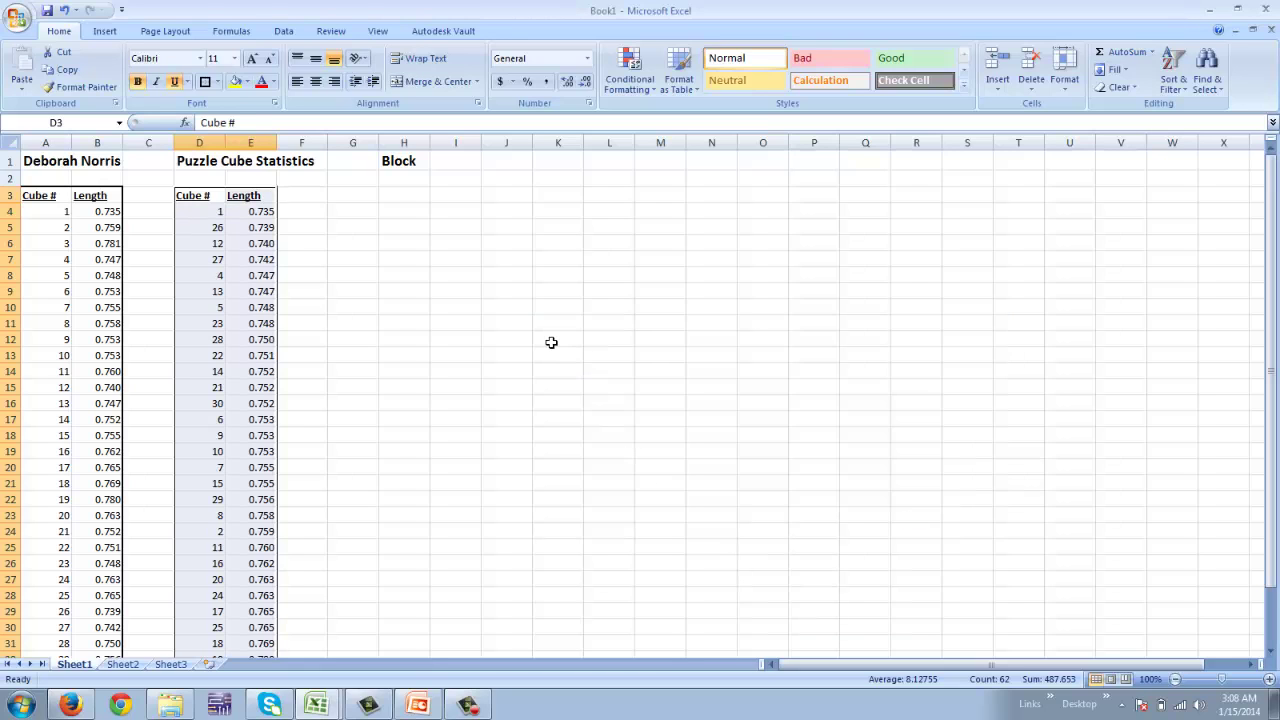
click(400, 324)
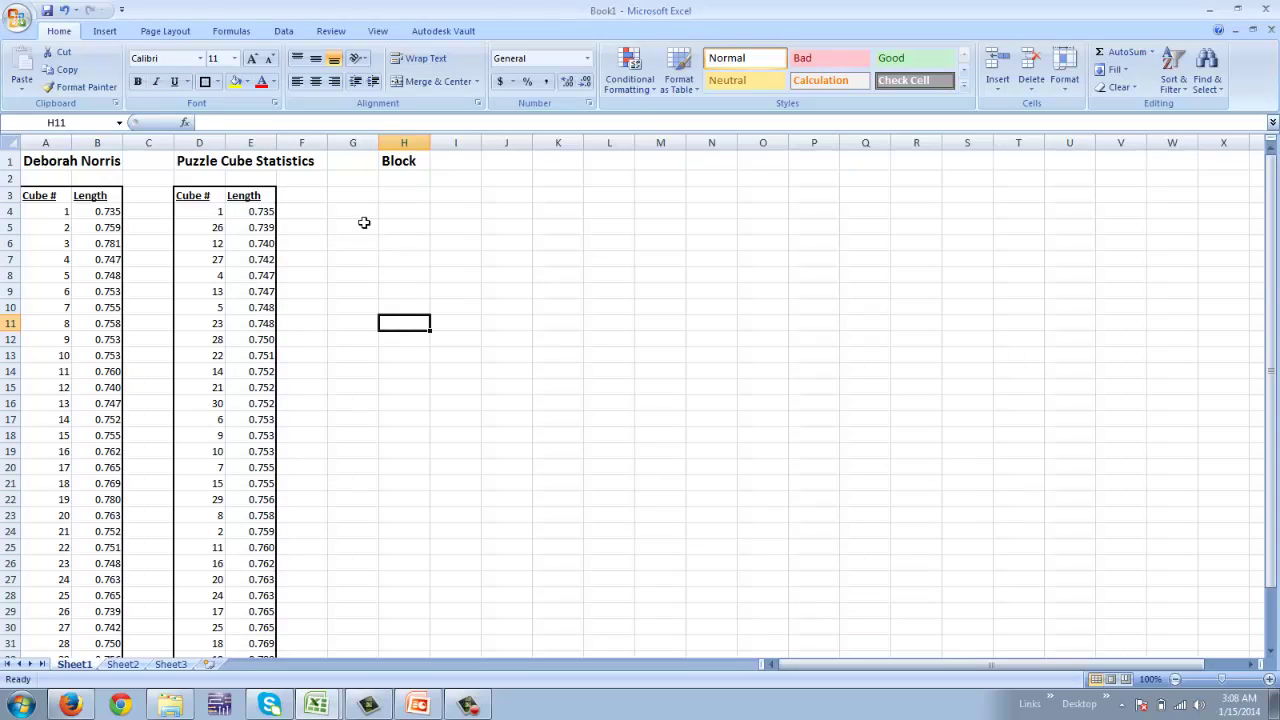
Mark the middle of the sorted table with a bottom border under cells D18:E18
scroll(260, 420, down, 2)
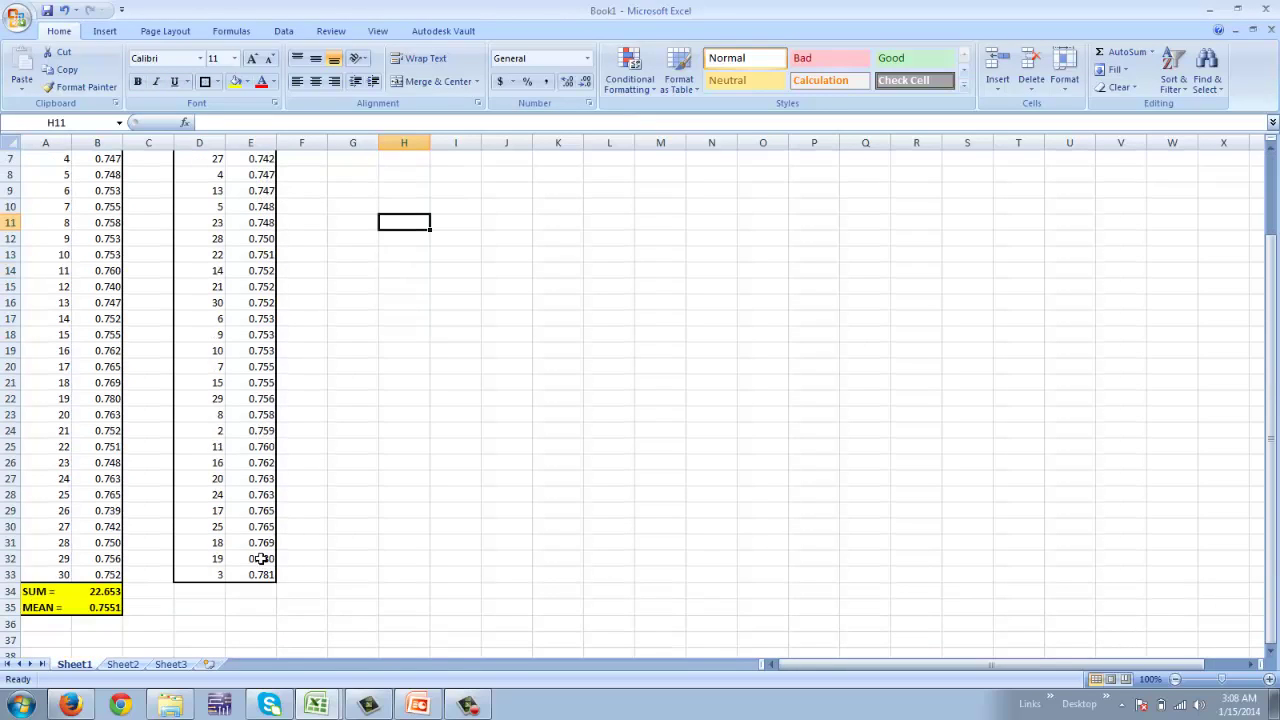
scroll(301, 262, up, 1)
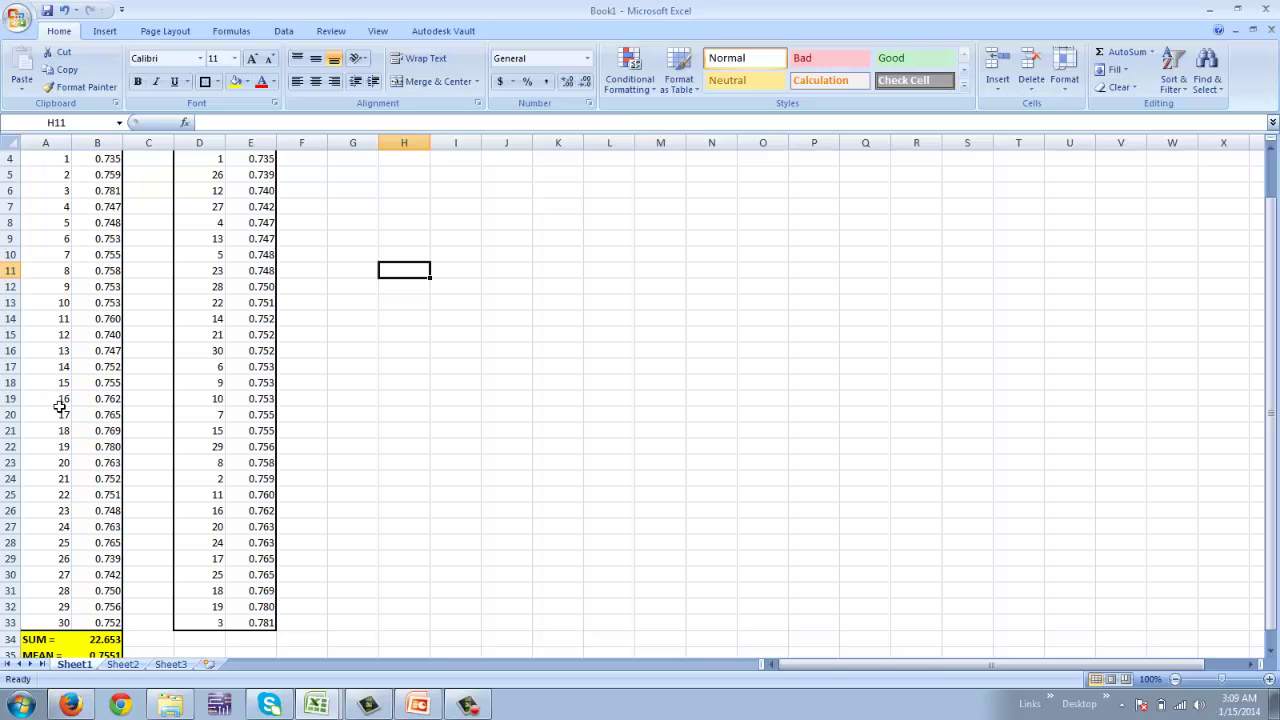
click(213, 388)
drag(213, 388, 246, 385)
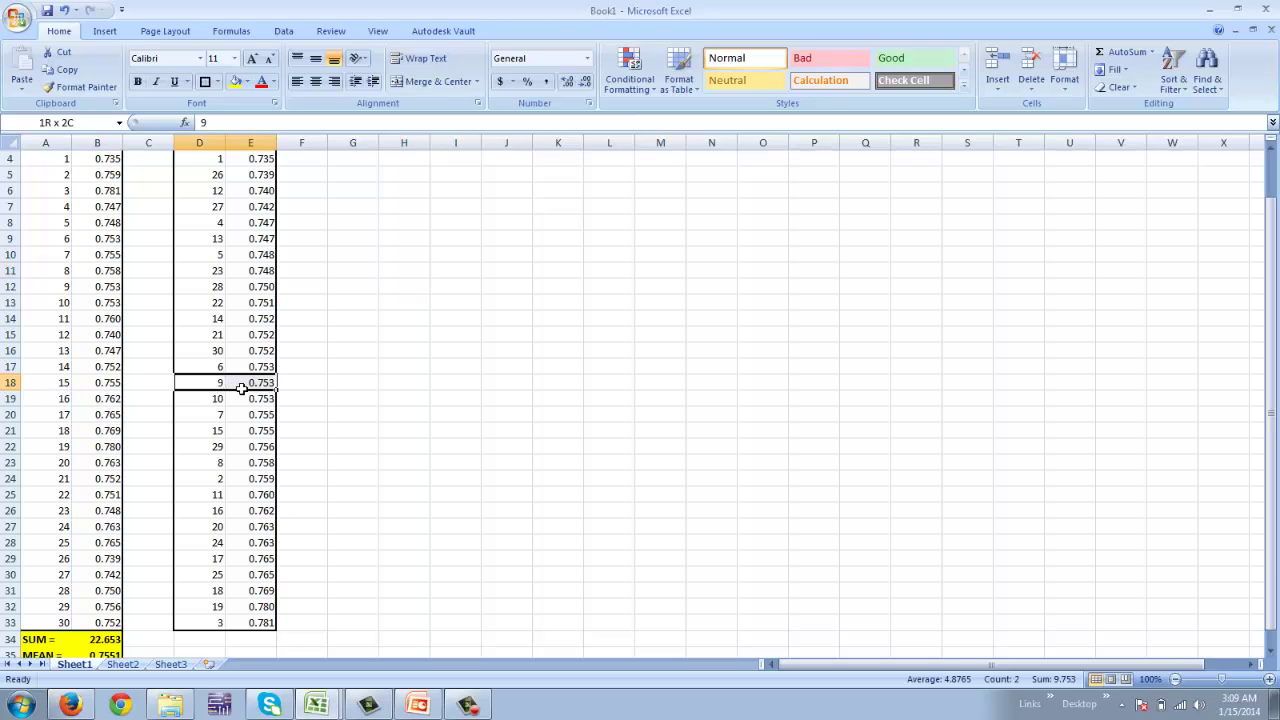
drag(57, 385, 252, 390)
scroll(354, 360, up, 1)
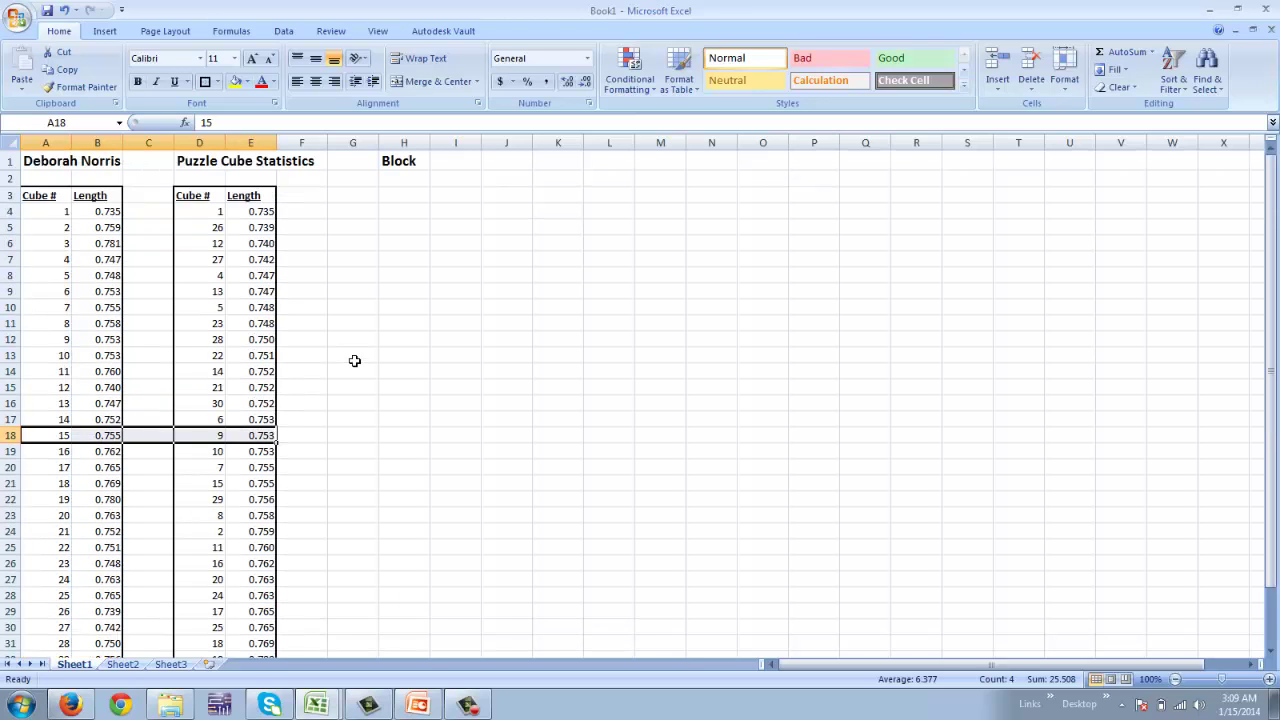
scroll(331, 393, down, 1)
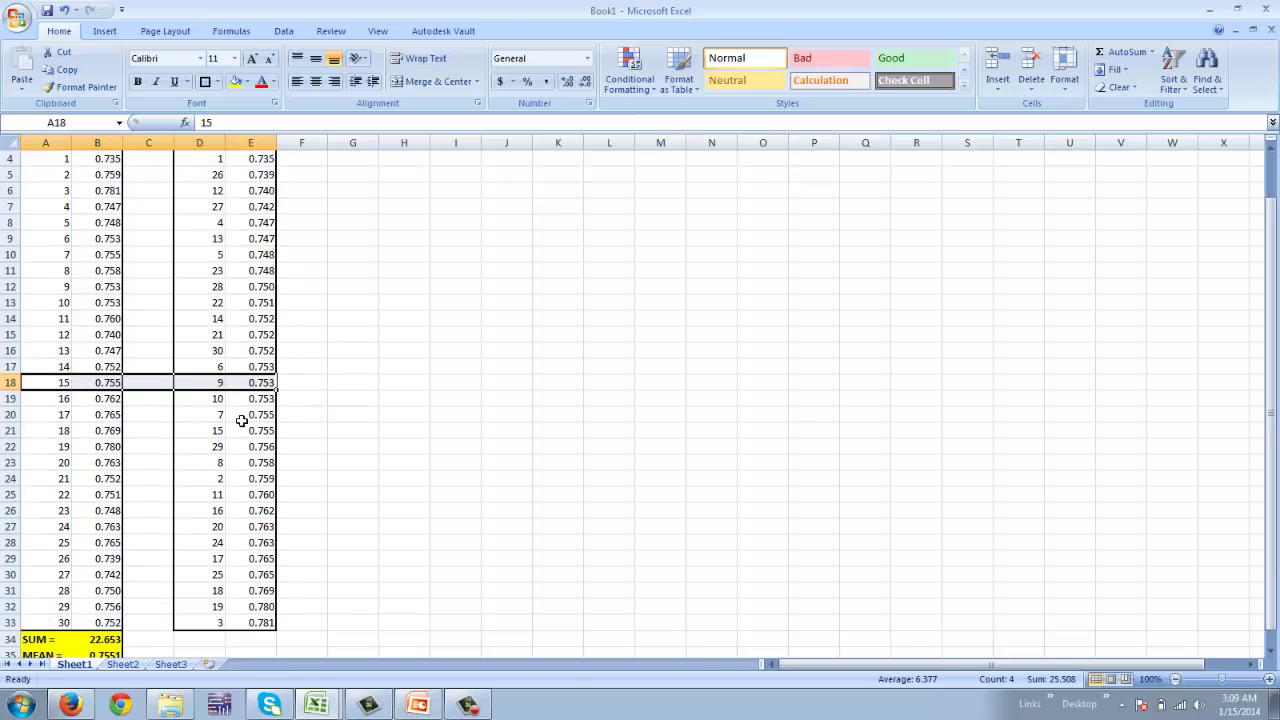
drag(196, 382, 260, 390)
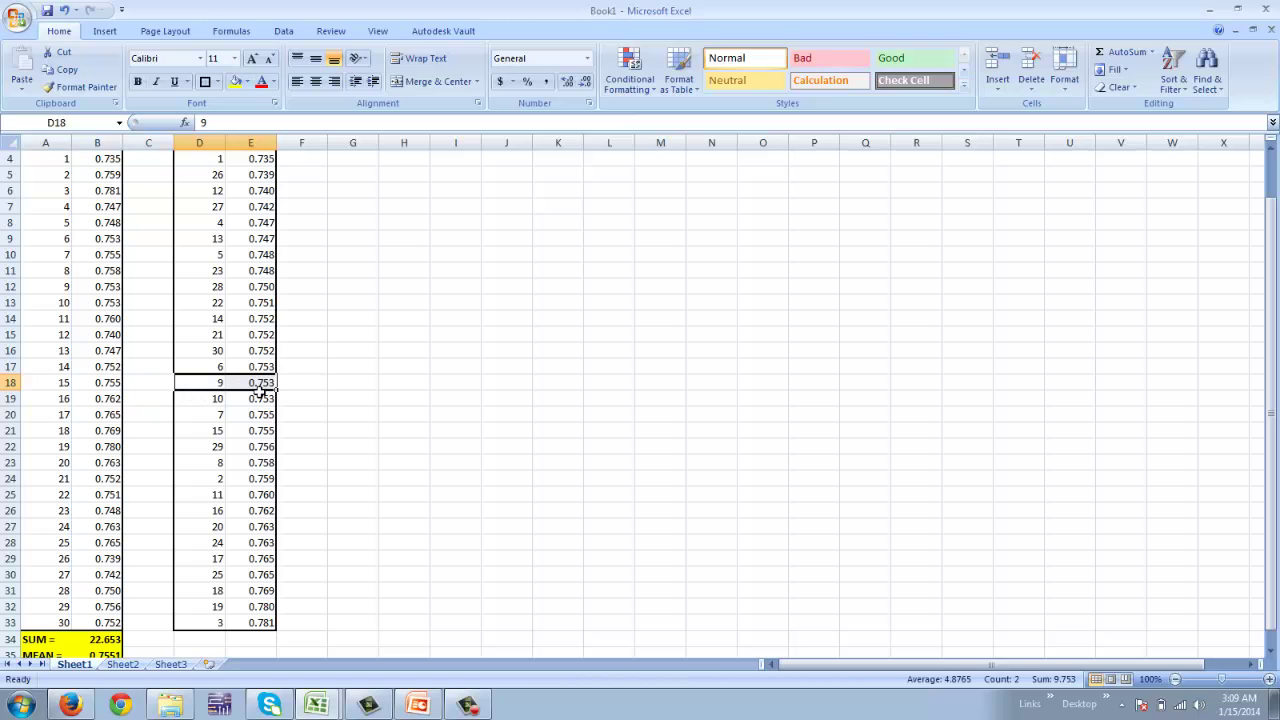
click(217, 83)
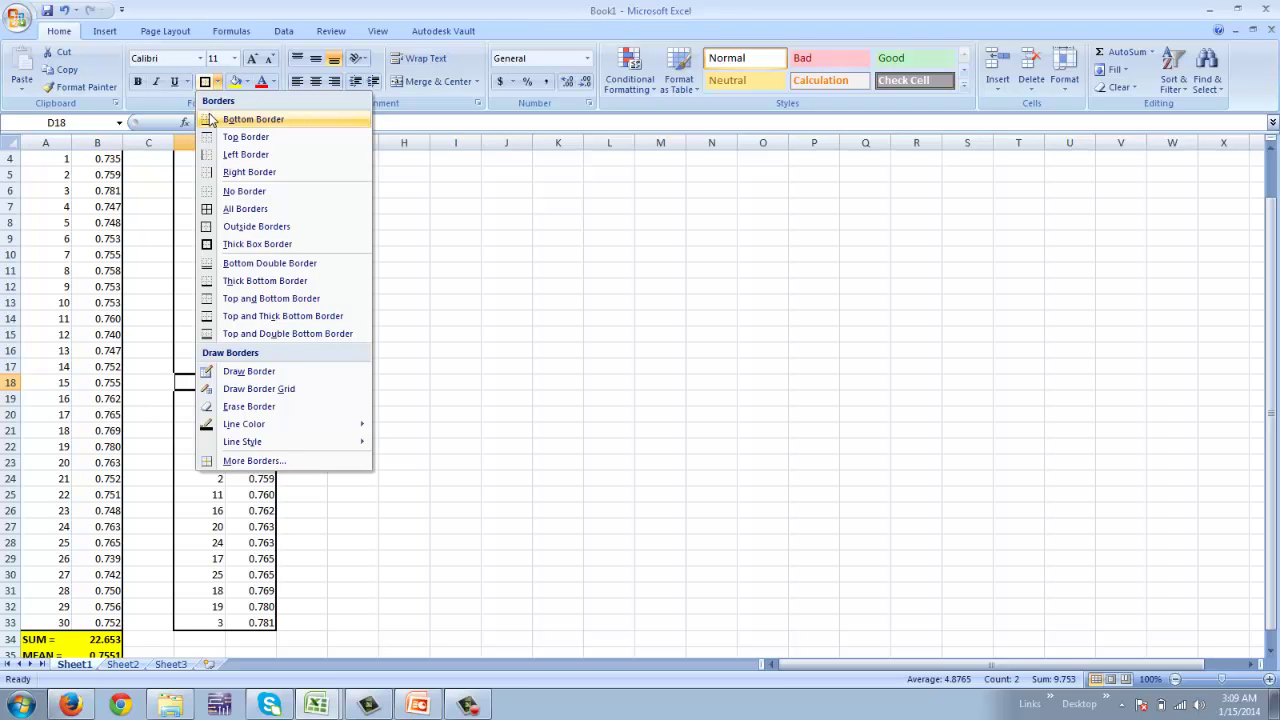
click(208, 120)
click(359, 450)
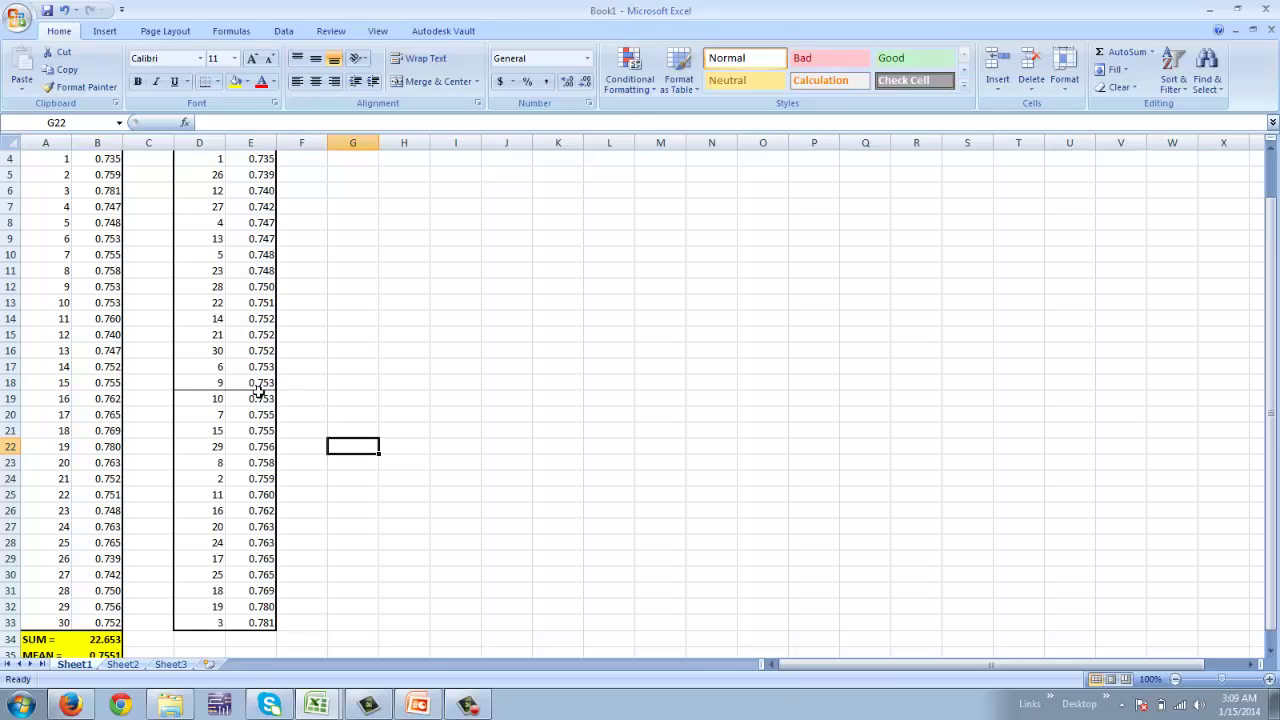
Add the label "Median =" in D34 with the value 0.753 in E34, below the sorted table
drag(259, 386, 262, 399)
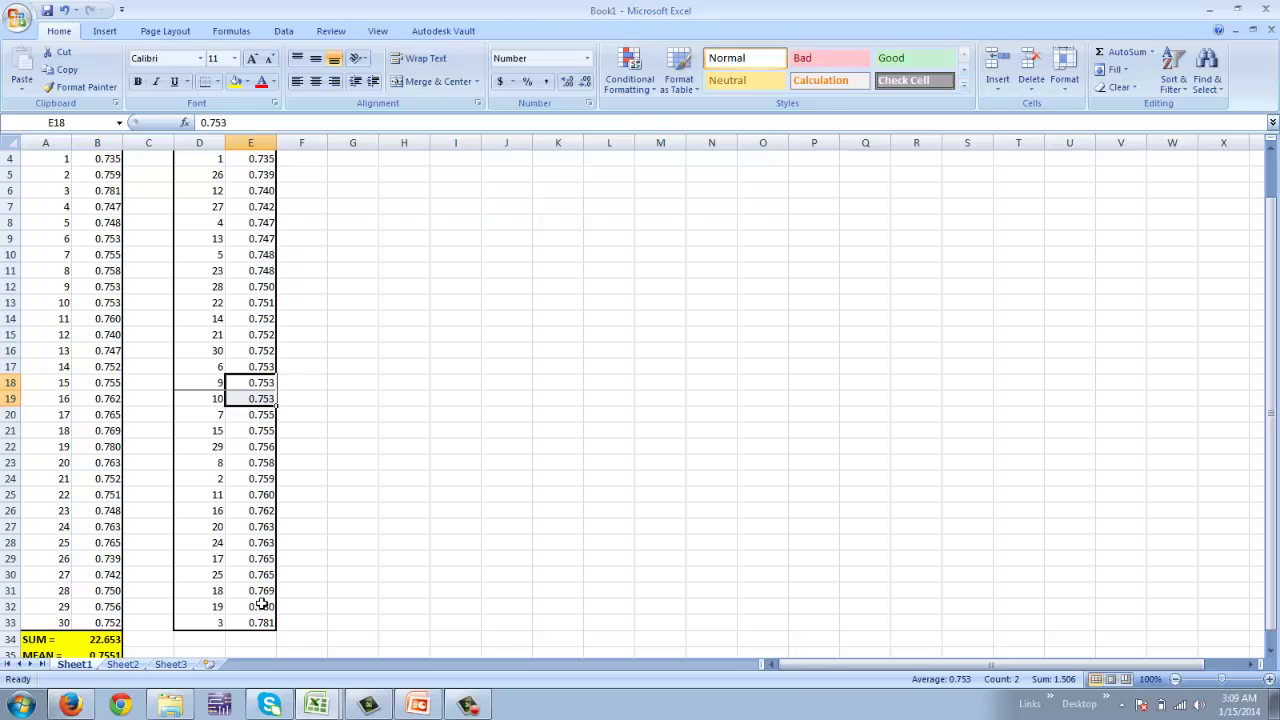
click(216, 646)
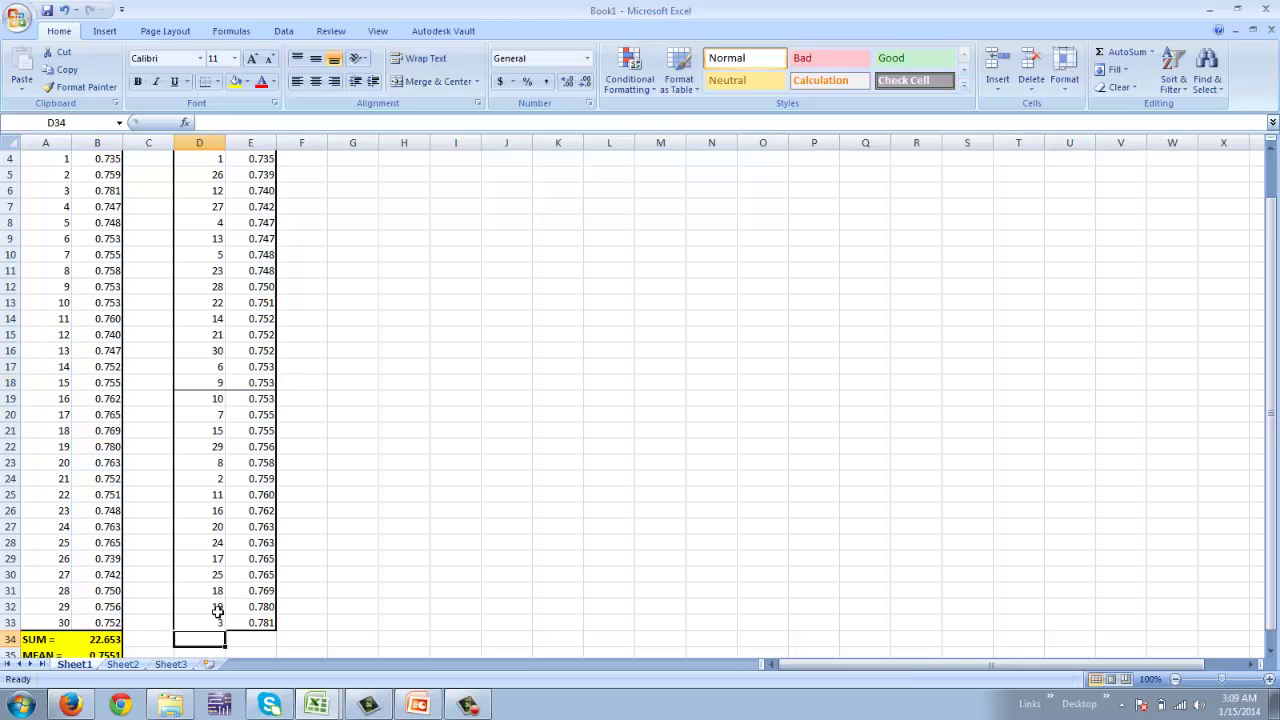
text(Median =)
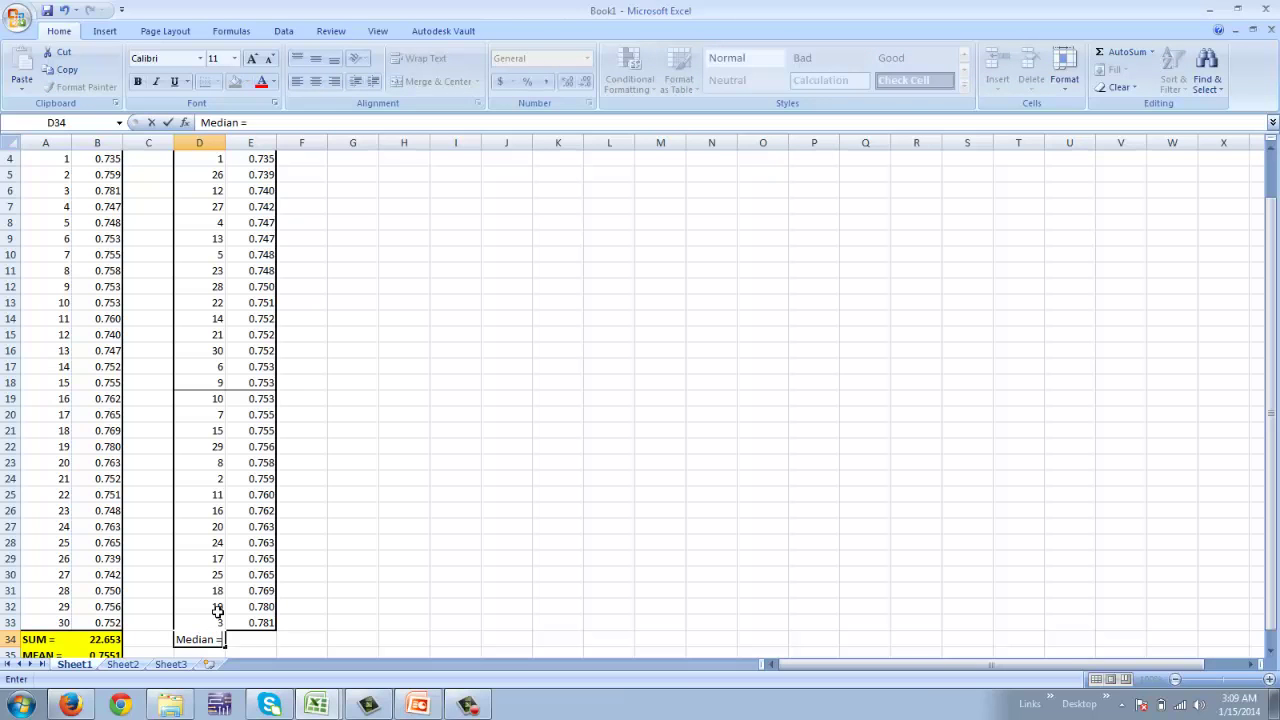
key(Tab)
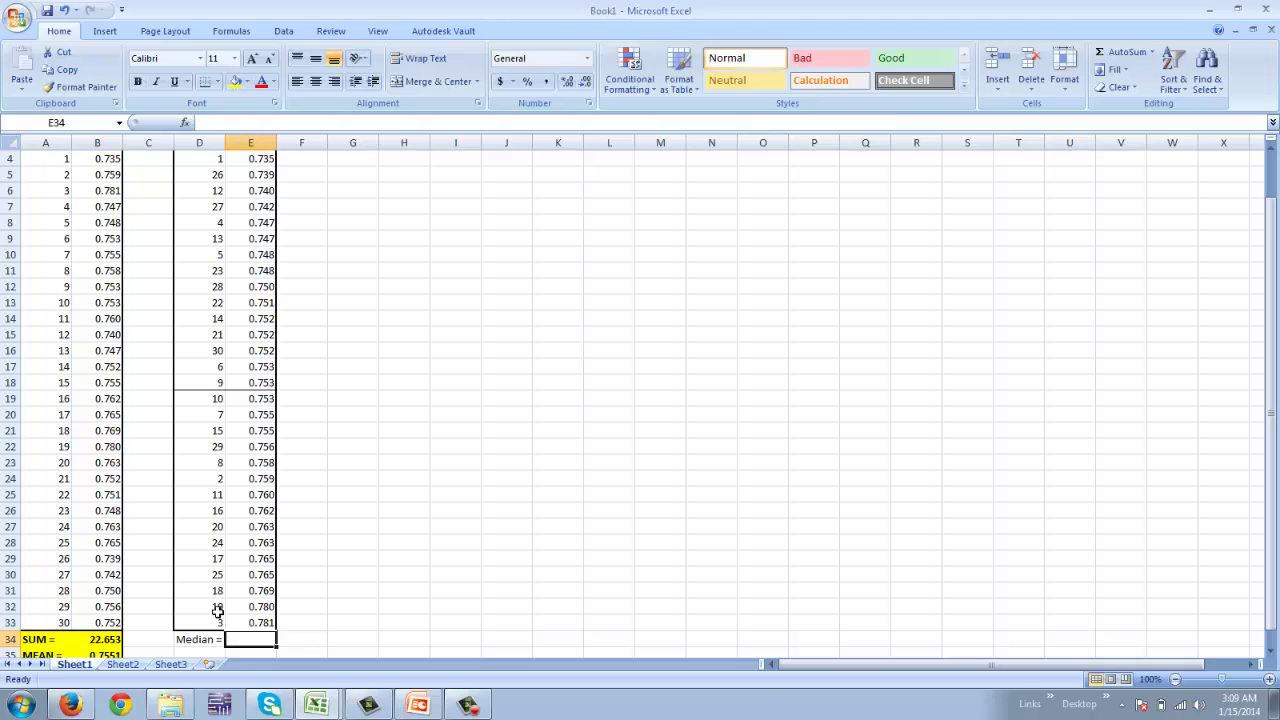
text(0.753)
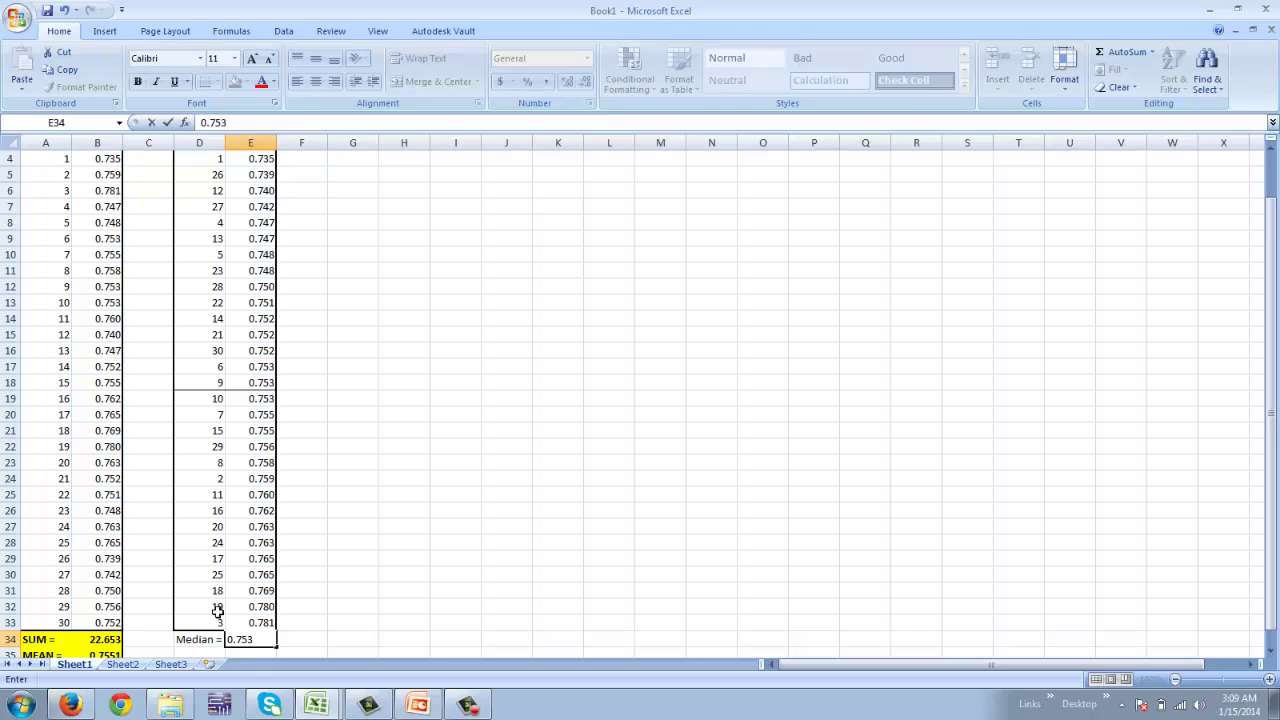
key(Return)
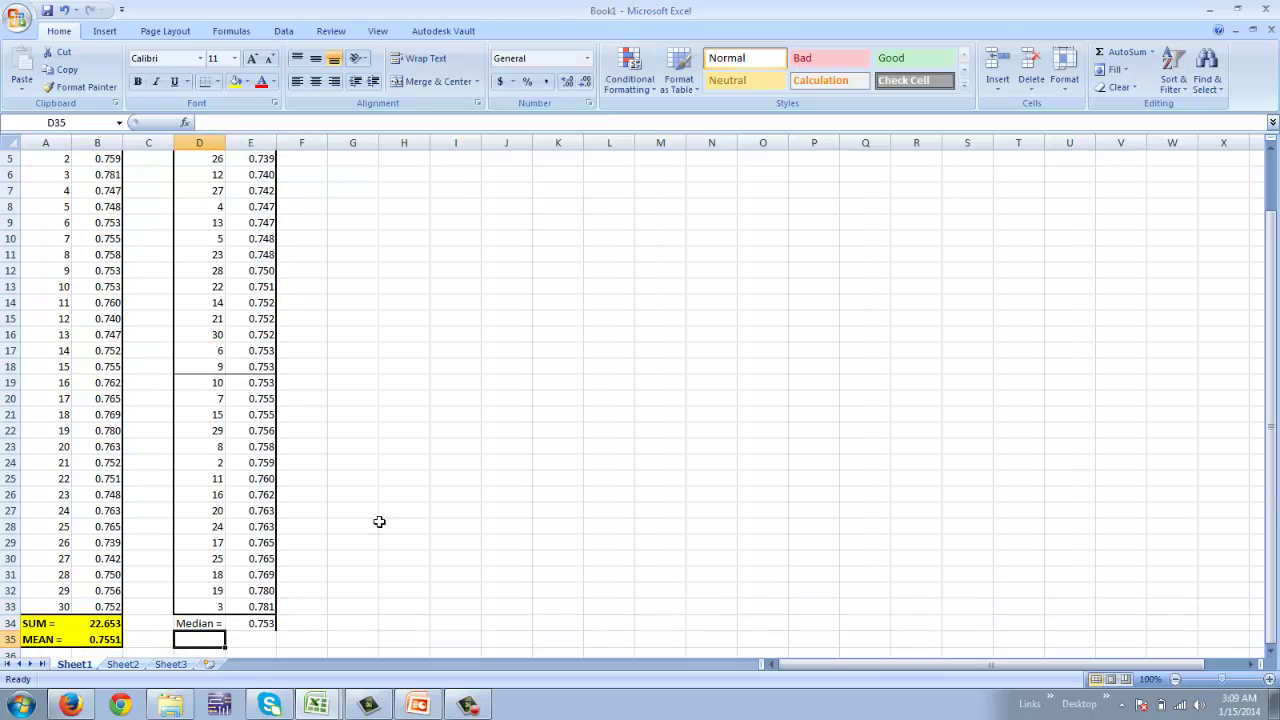
Highlight the two middle lengths of the sorted table, E18:E19, with a light blue fill
click(262, 370)
drag(262, 370, 260, 383)
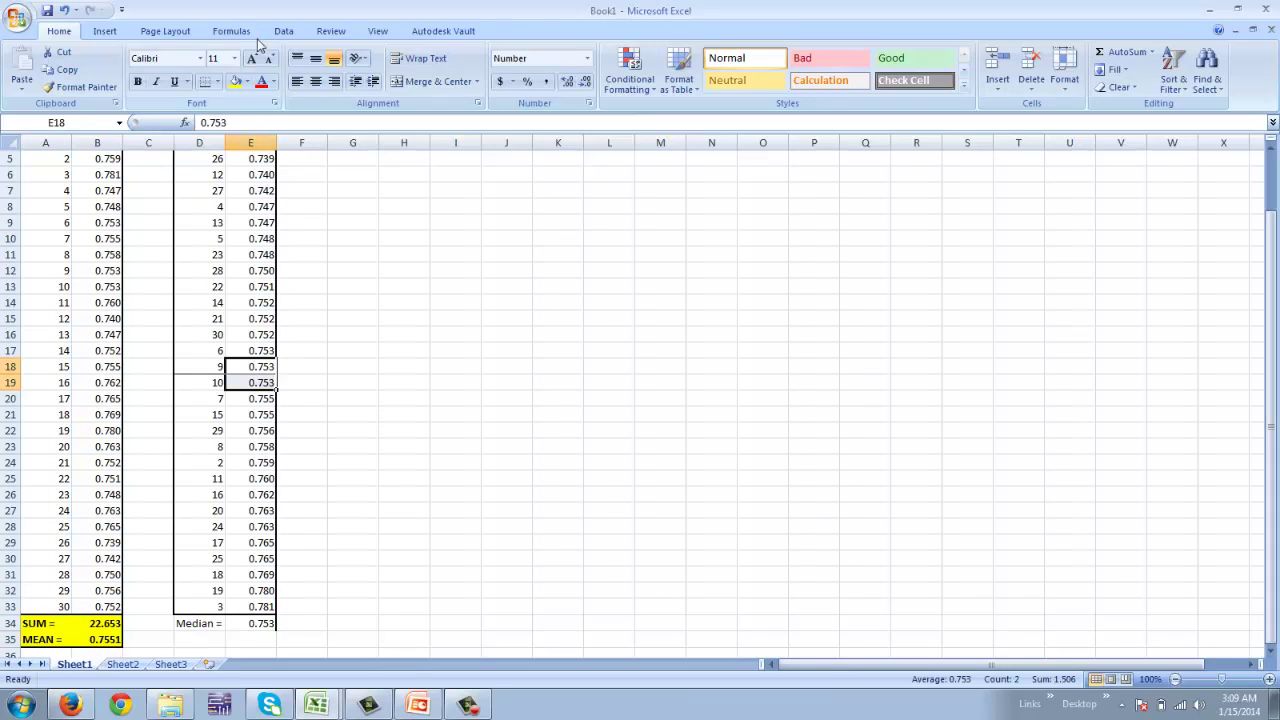
click(246, 85)
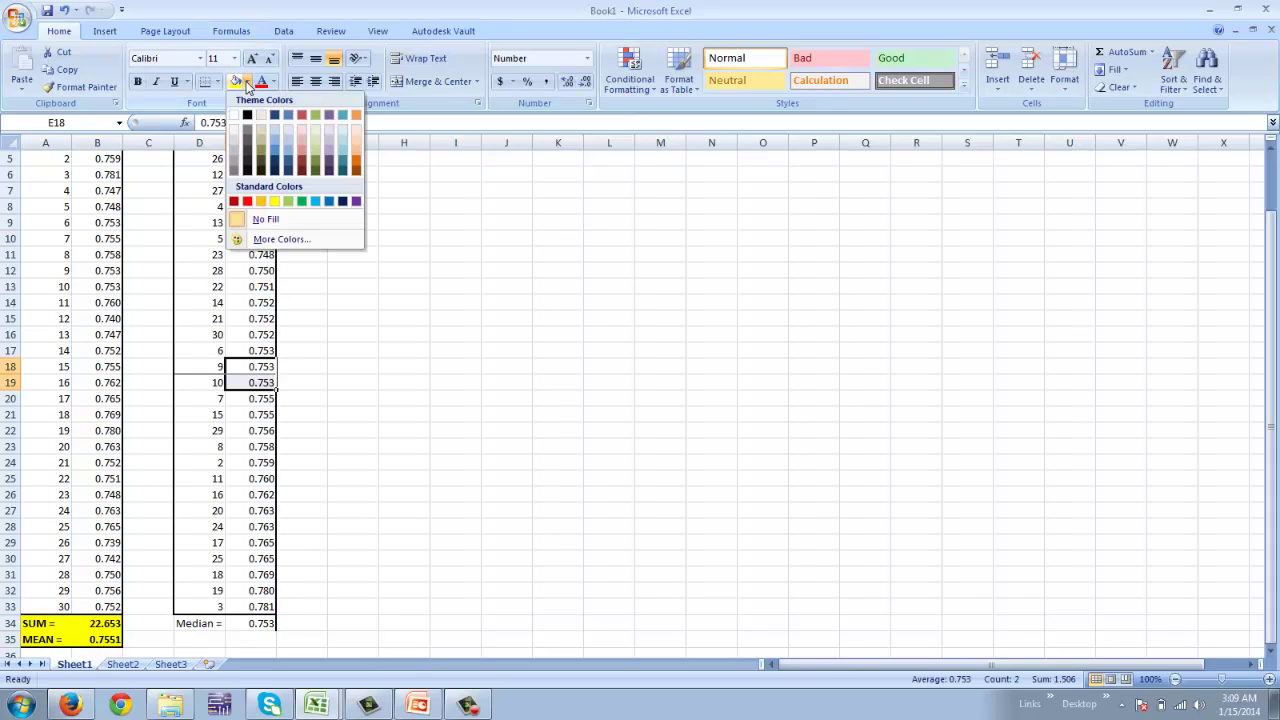
click(276, 133)
click(372, 418)
Format the median label and value in D34:E34 in bold with the same light blue fill
click(218, 624)
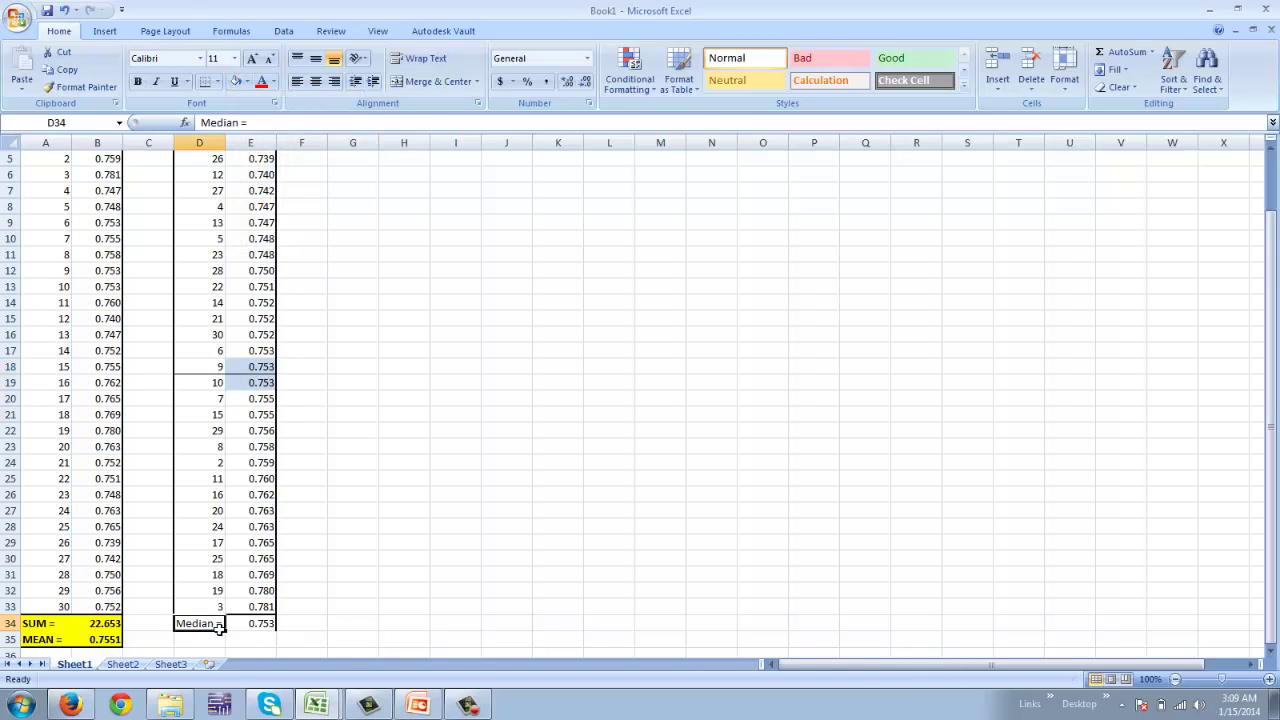
drag(218, 627, 250, 627)
click(240, 83)
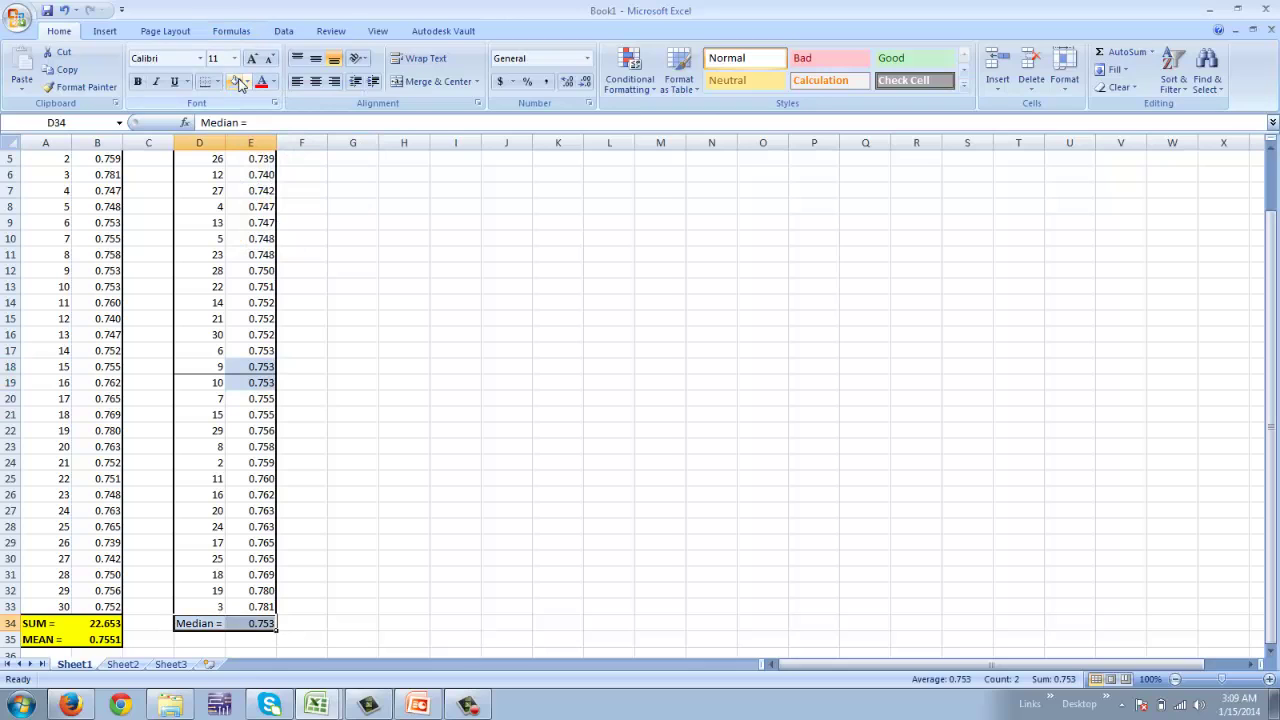
key(ctrl+b)
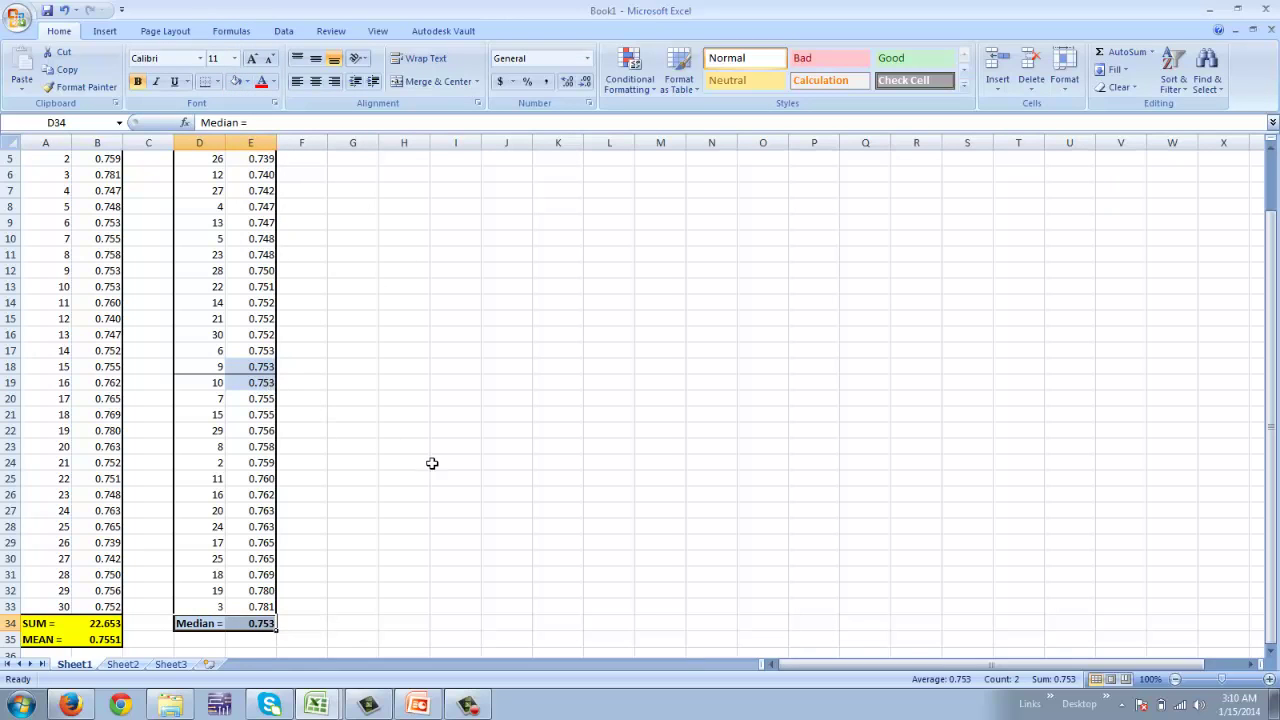
click(428, 462)
Calculate the median in E35 with the formula =(E18+E19)/2
click(252, 640)
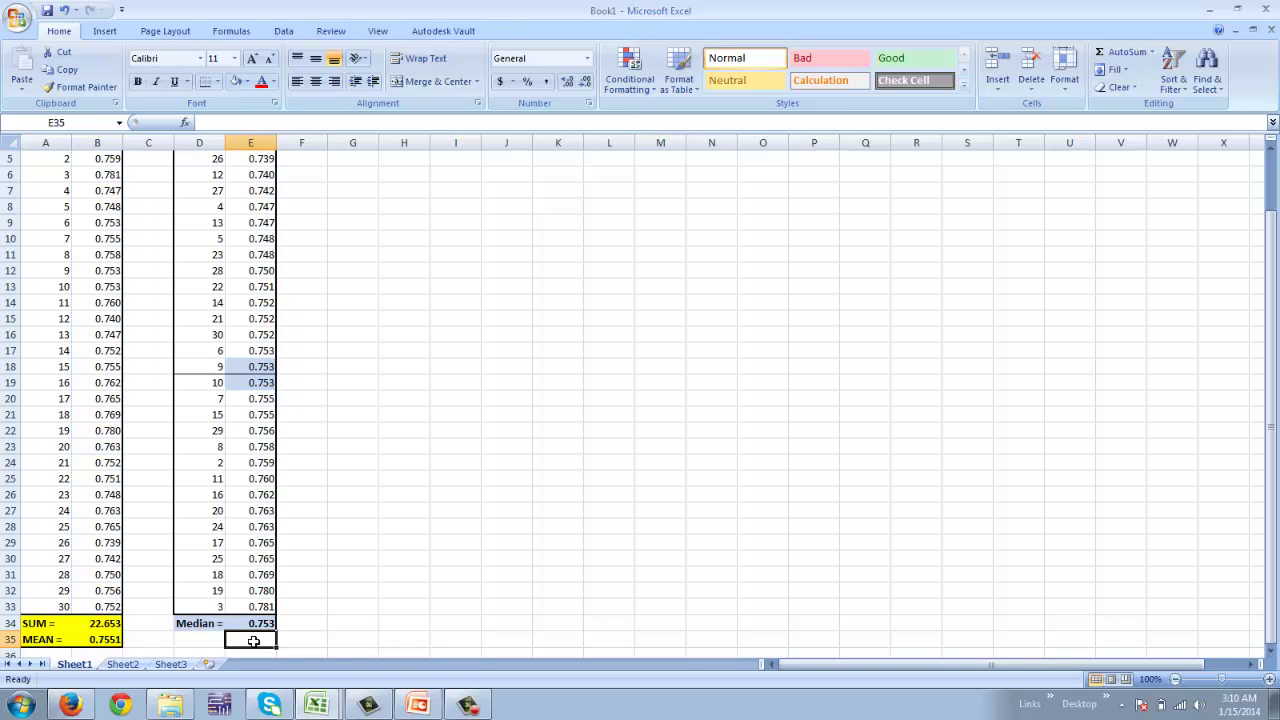
text(=)
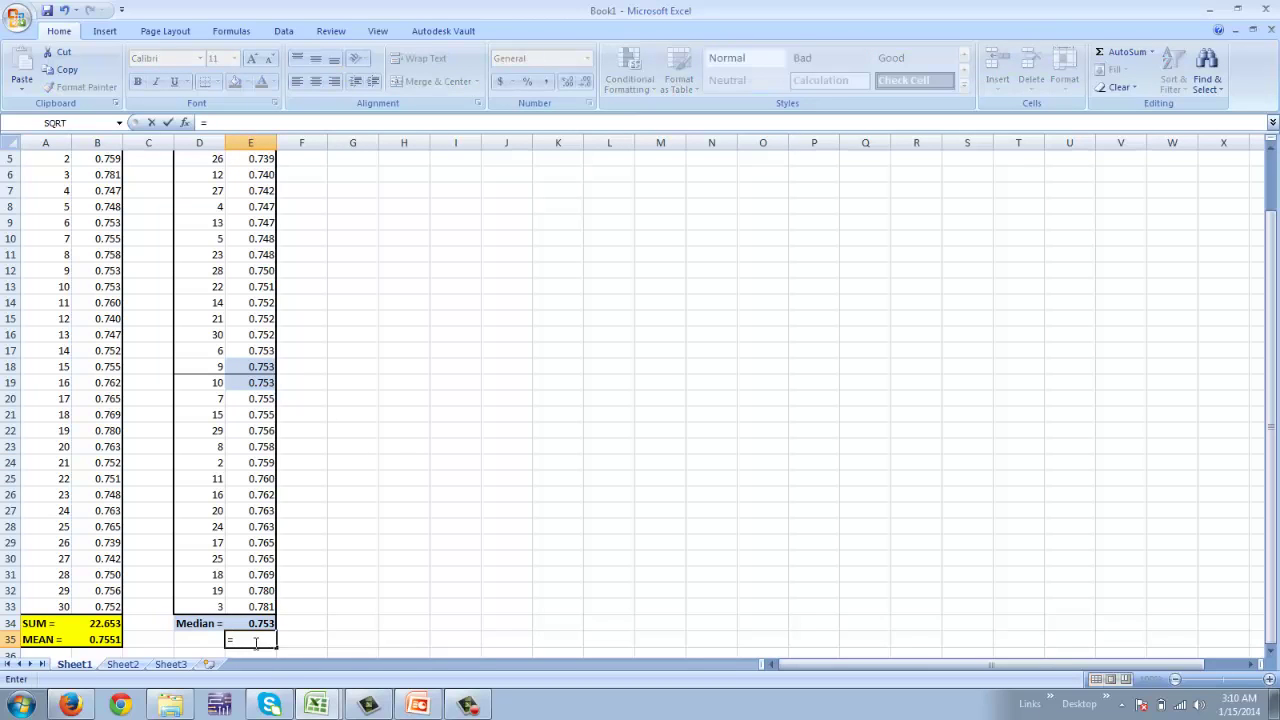
text(()
click(268, 370)
click(259, 386)
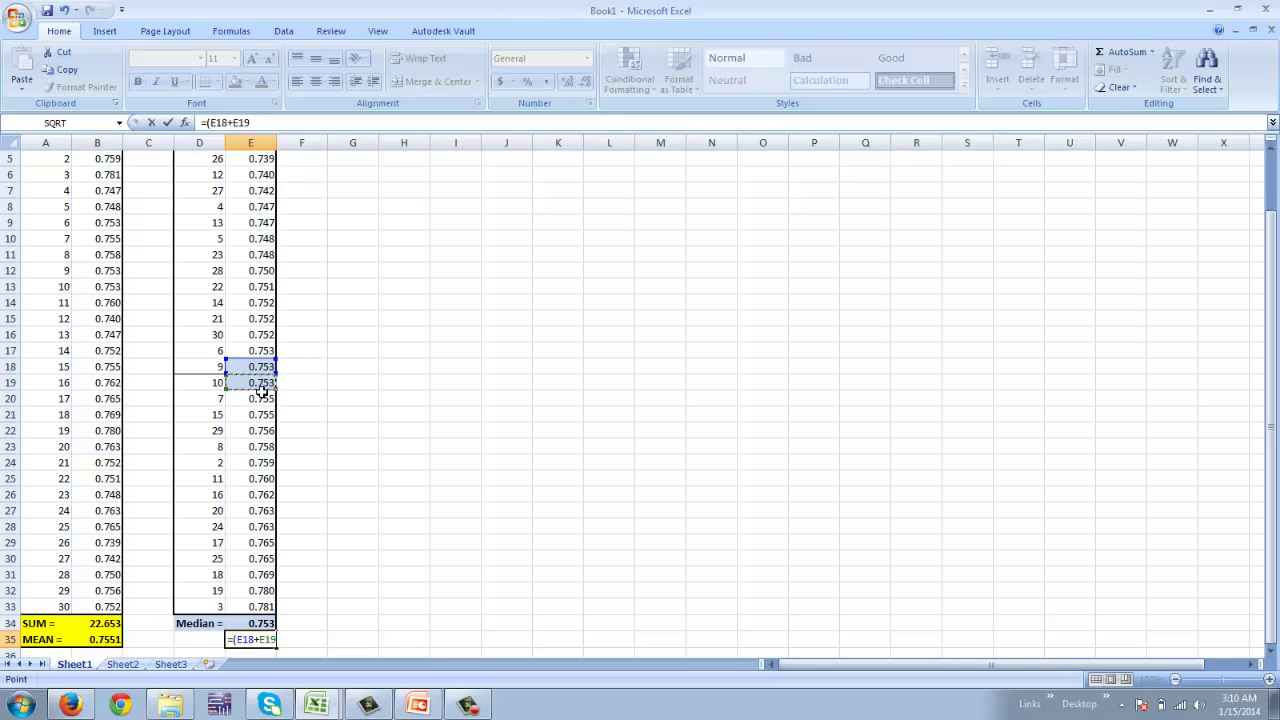
text())
text(/2)
key(Return)
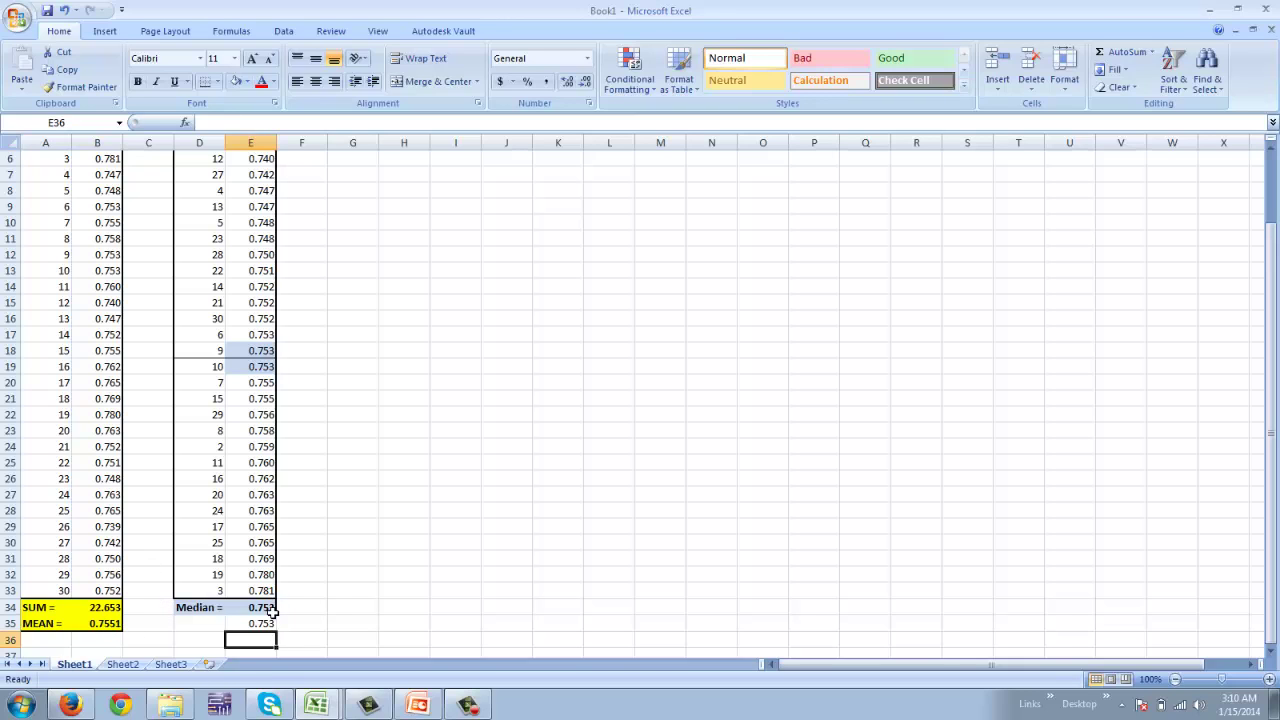
Format the median values in E34:E35 in comma style with four decimal places
drag(270, 609, 270, 625)
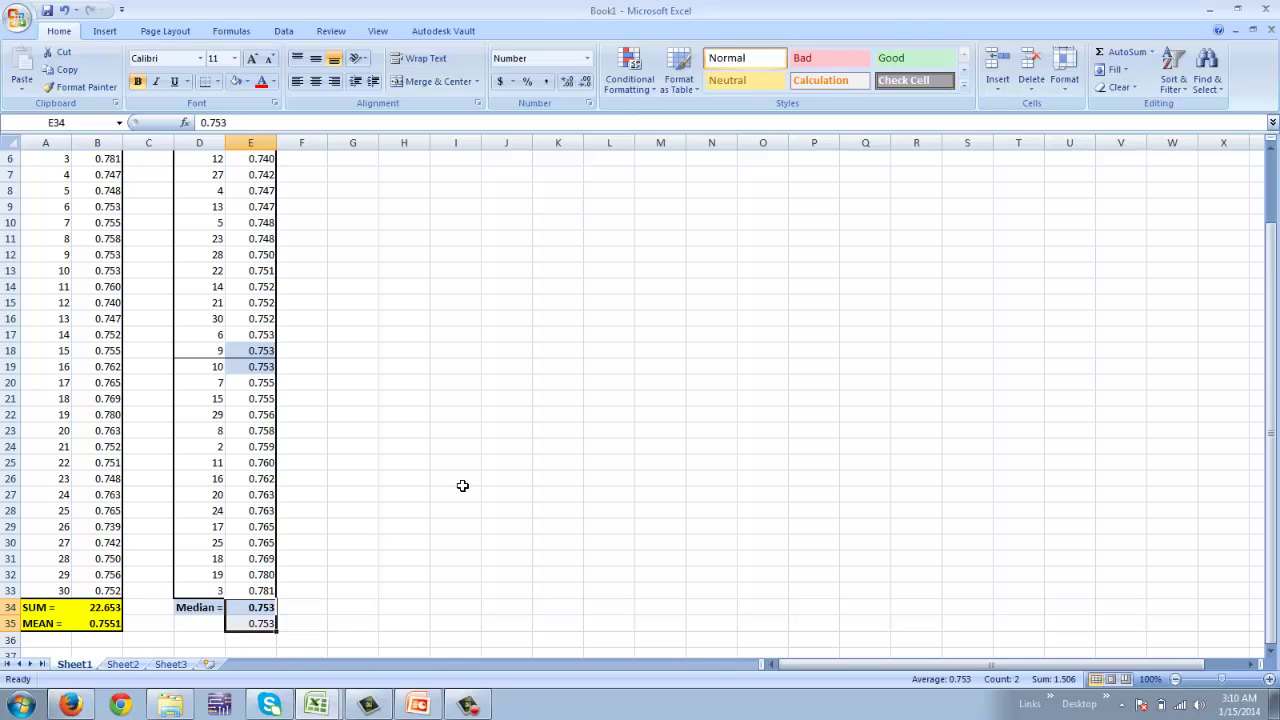
click(548, 85)
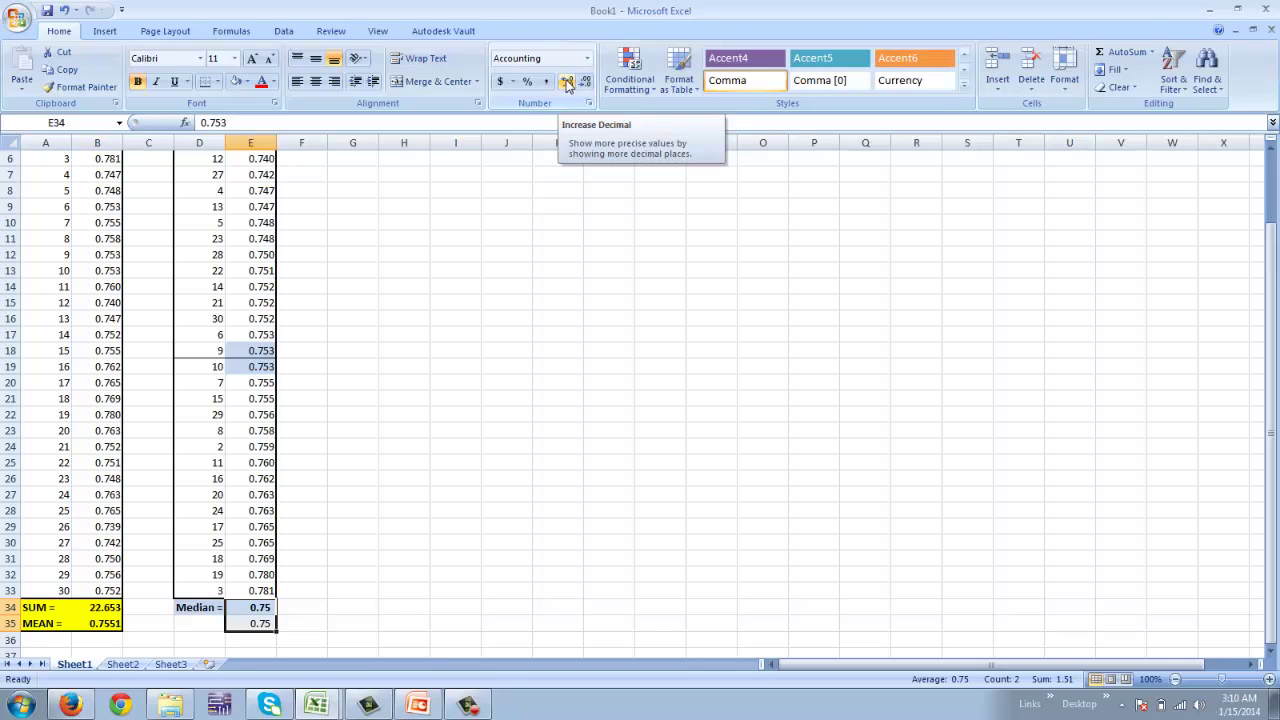
click(567, 84)
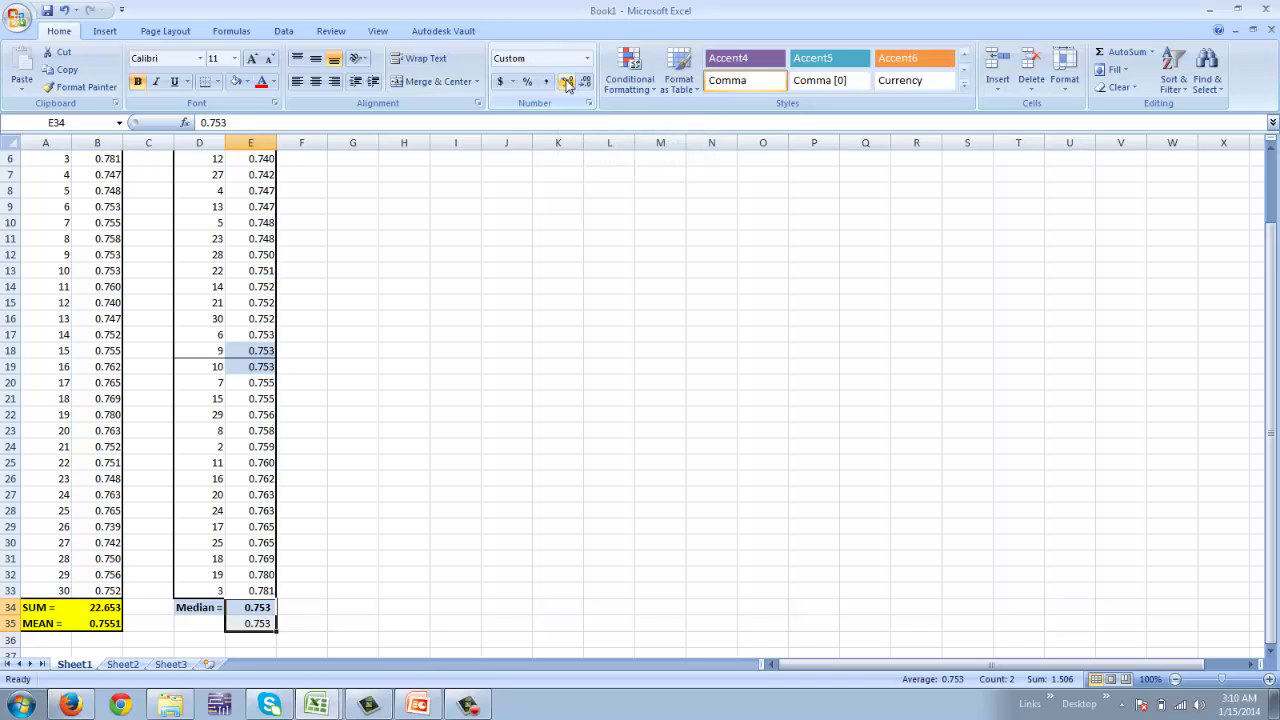
click(567, 84)
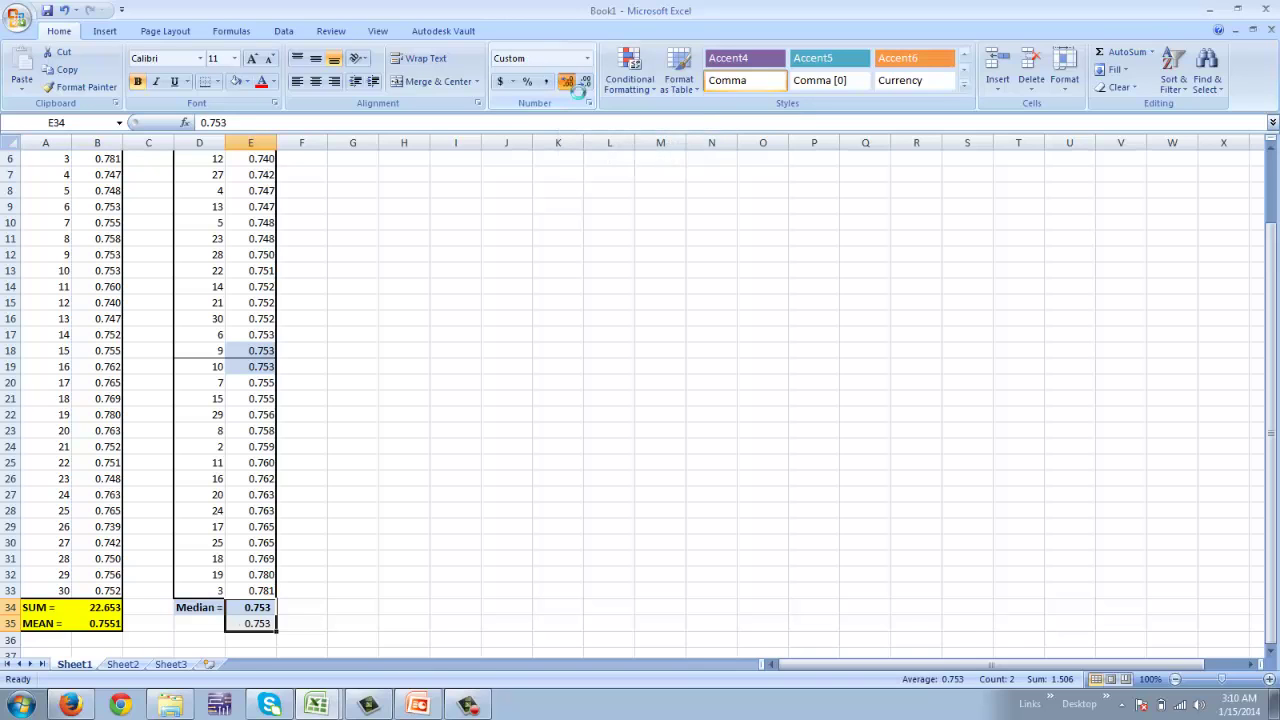
click(356, 593)
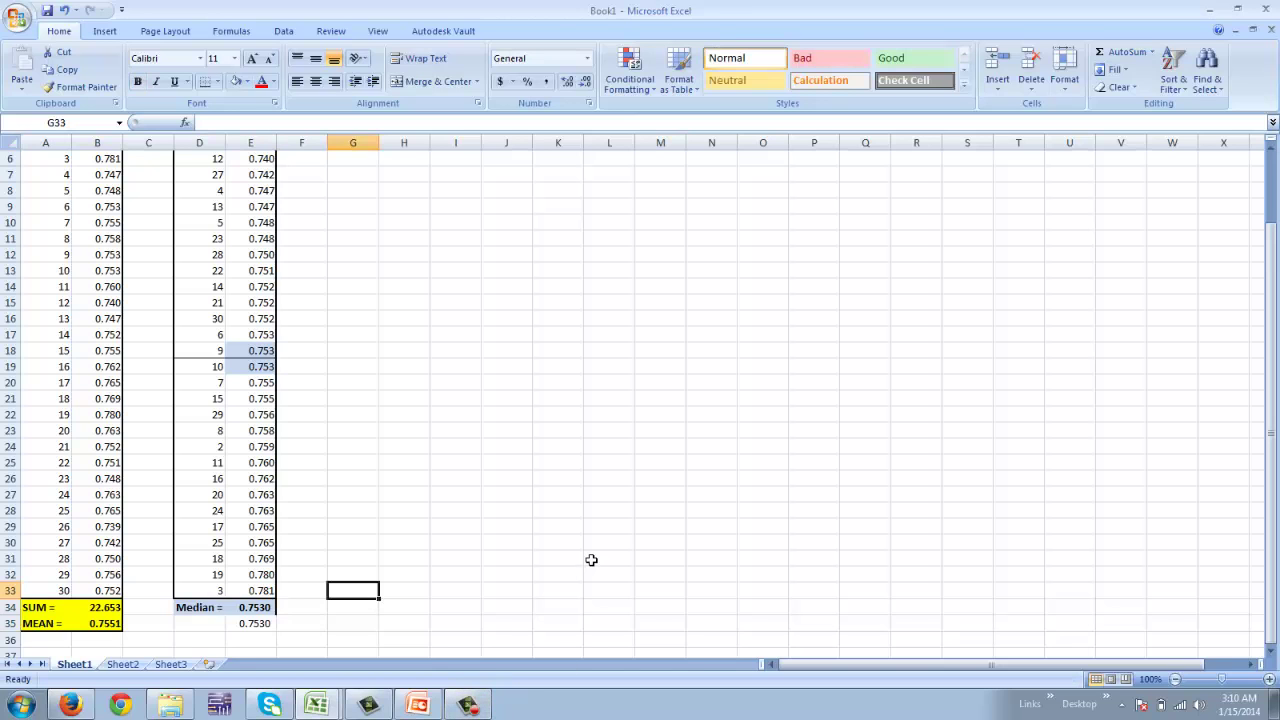
Put a thick box border around the median cells D34:E35
scroll(516, 426, up, 2)
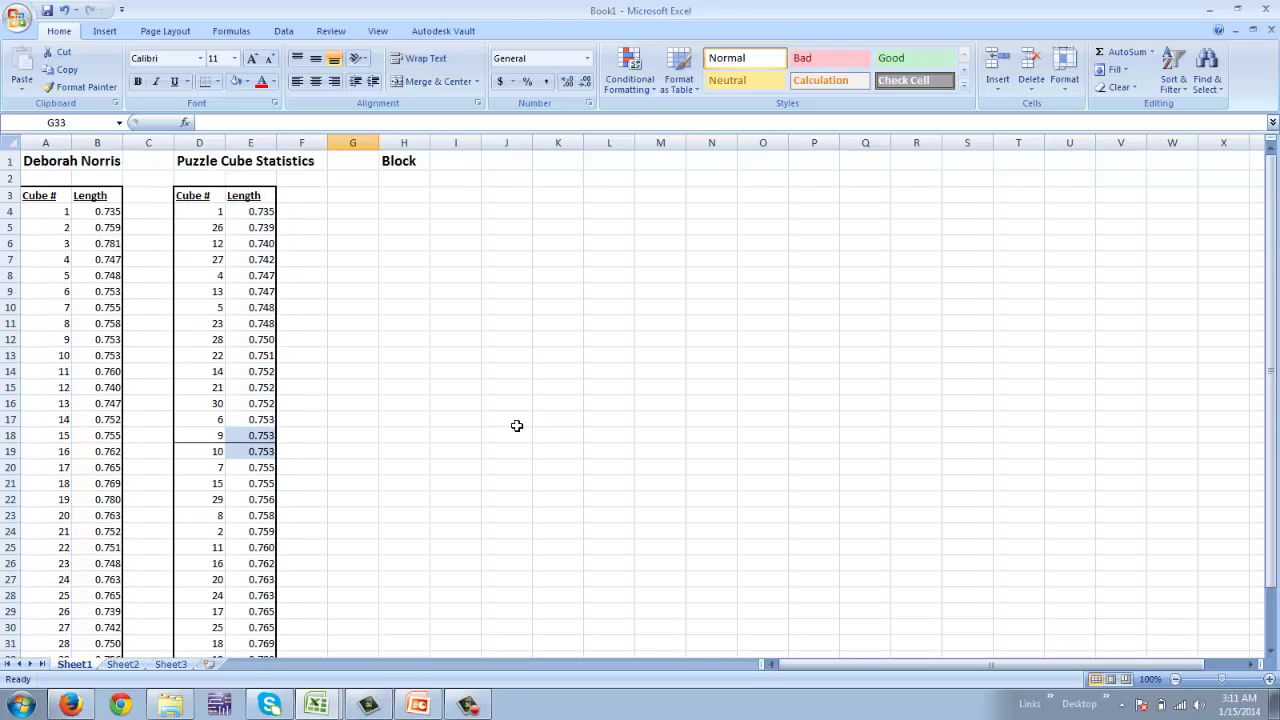
scroll(471, 503, down, 2)
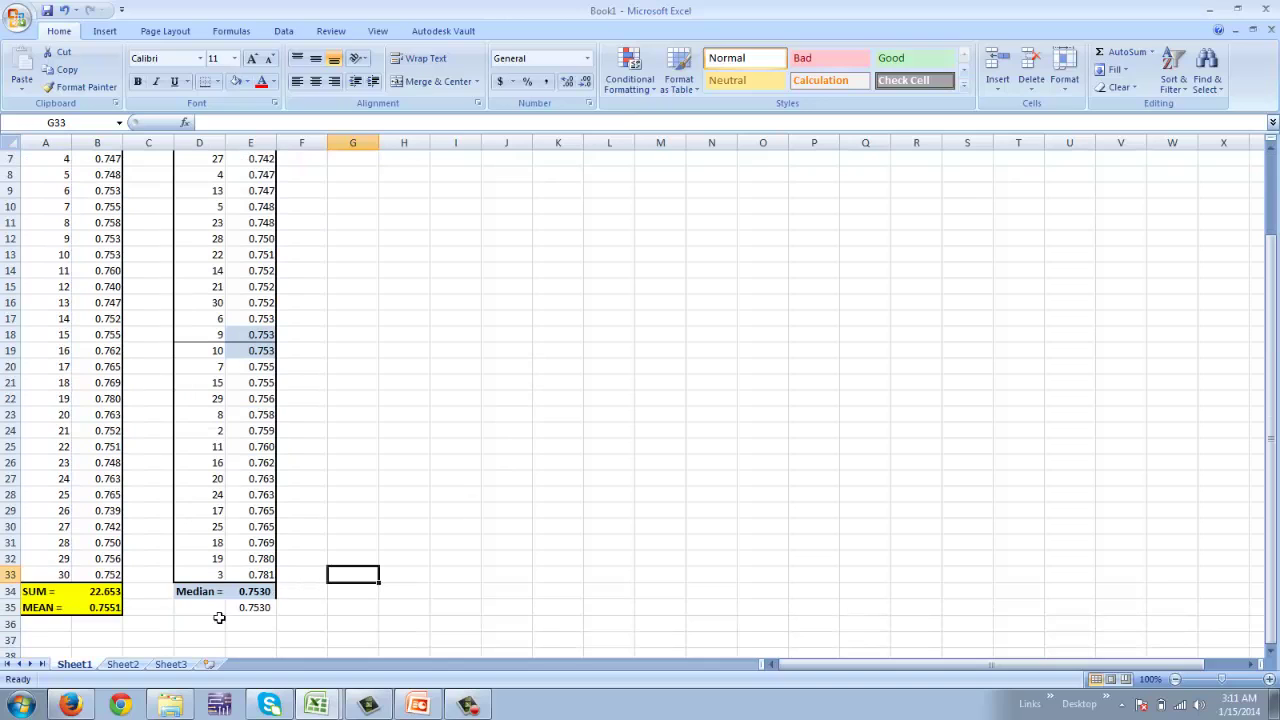
drag(212, 594, 256, 614)
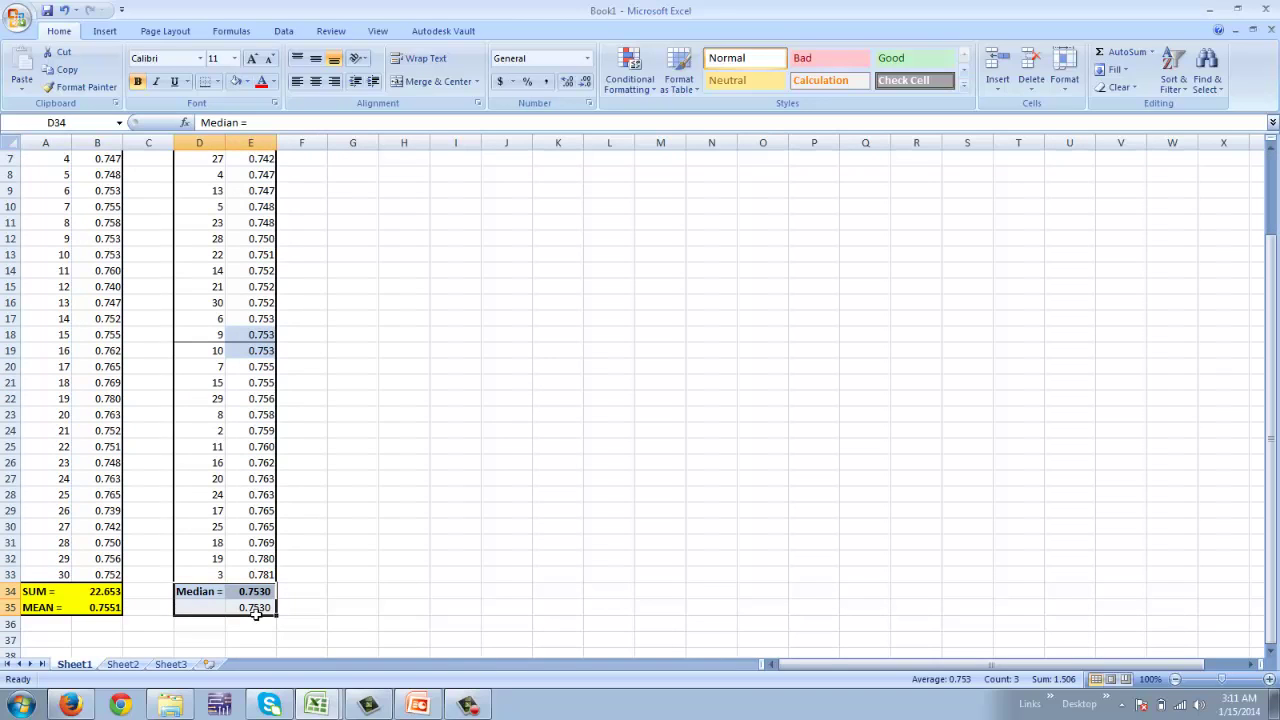
click(216, 83)
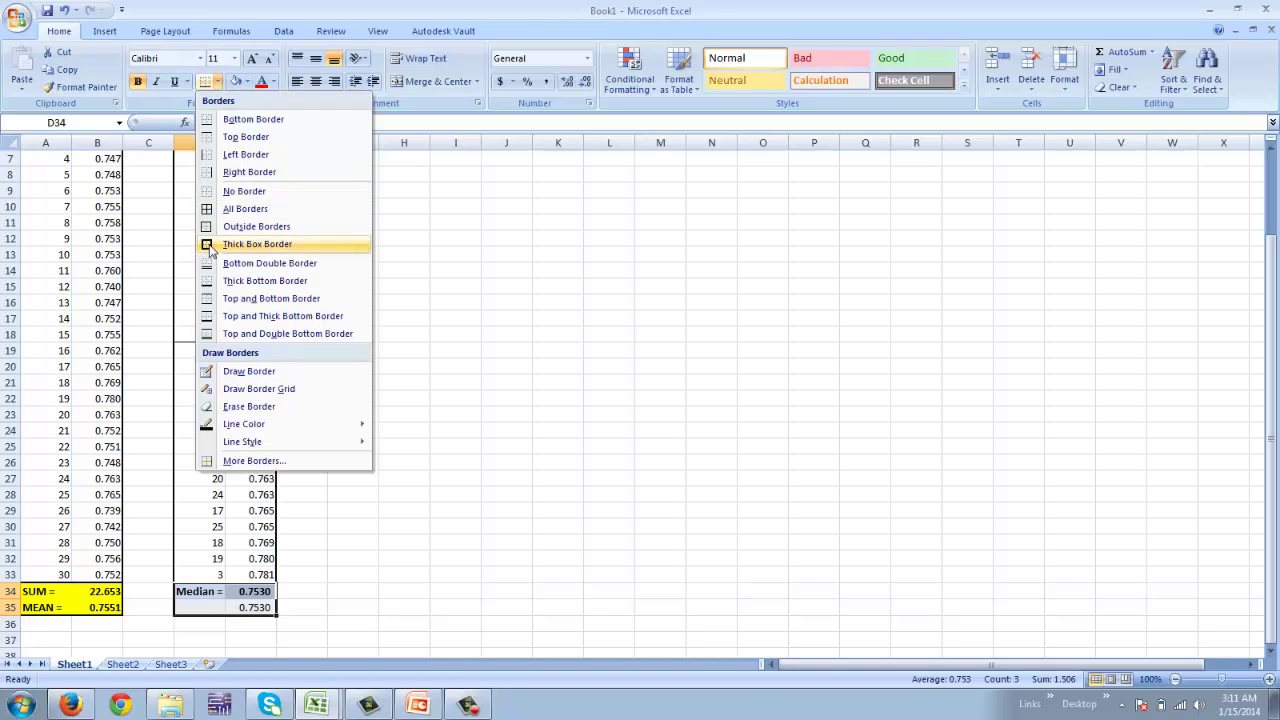
click(257, 244)
click(445, 386)
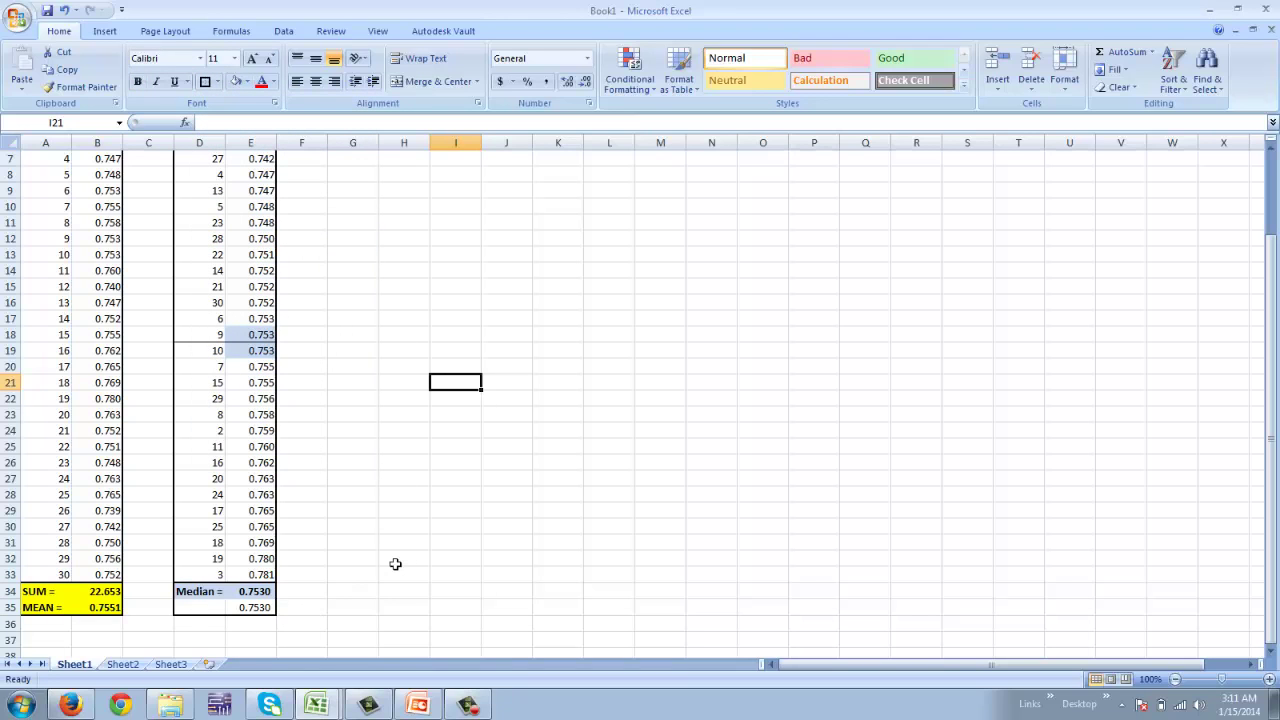
Mark the most frequent lengths, 0.752 and 0.753 in E14:E19, in bold red text
scroll(395, 564, up, 1)
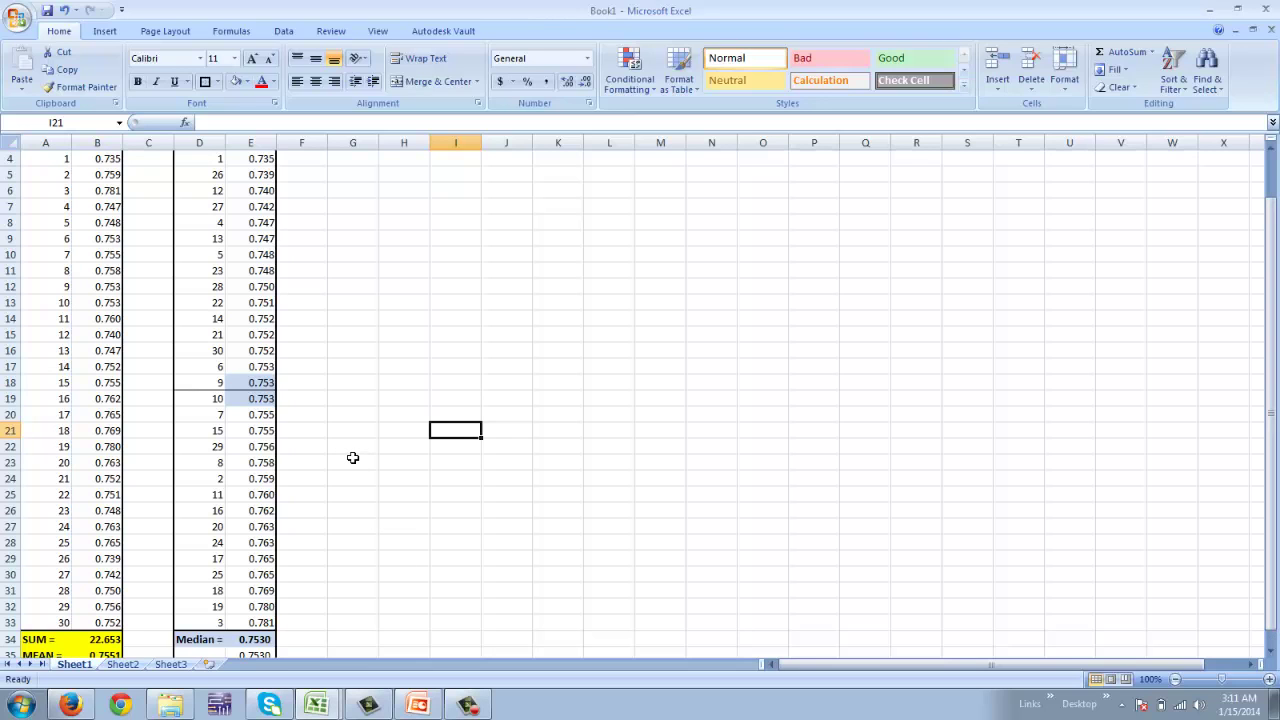
scroll(352, 458, up, 1)
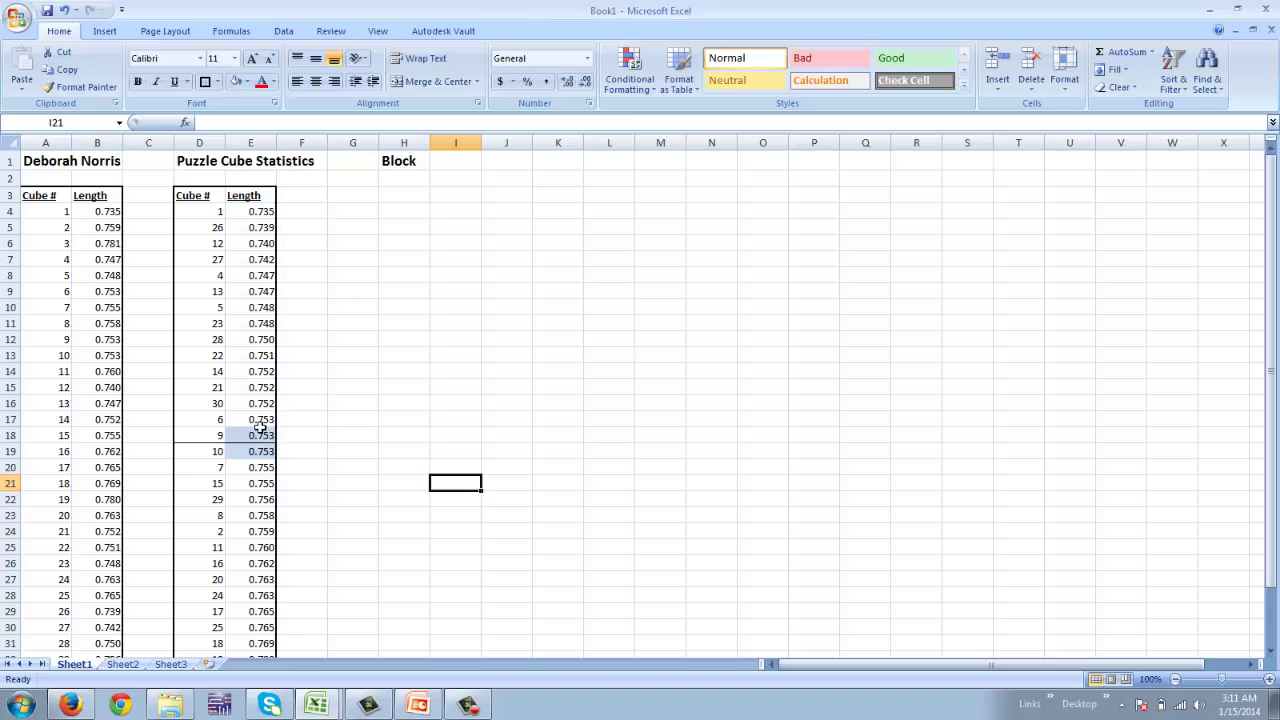
scroll(337, 463, down, 2)
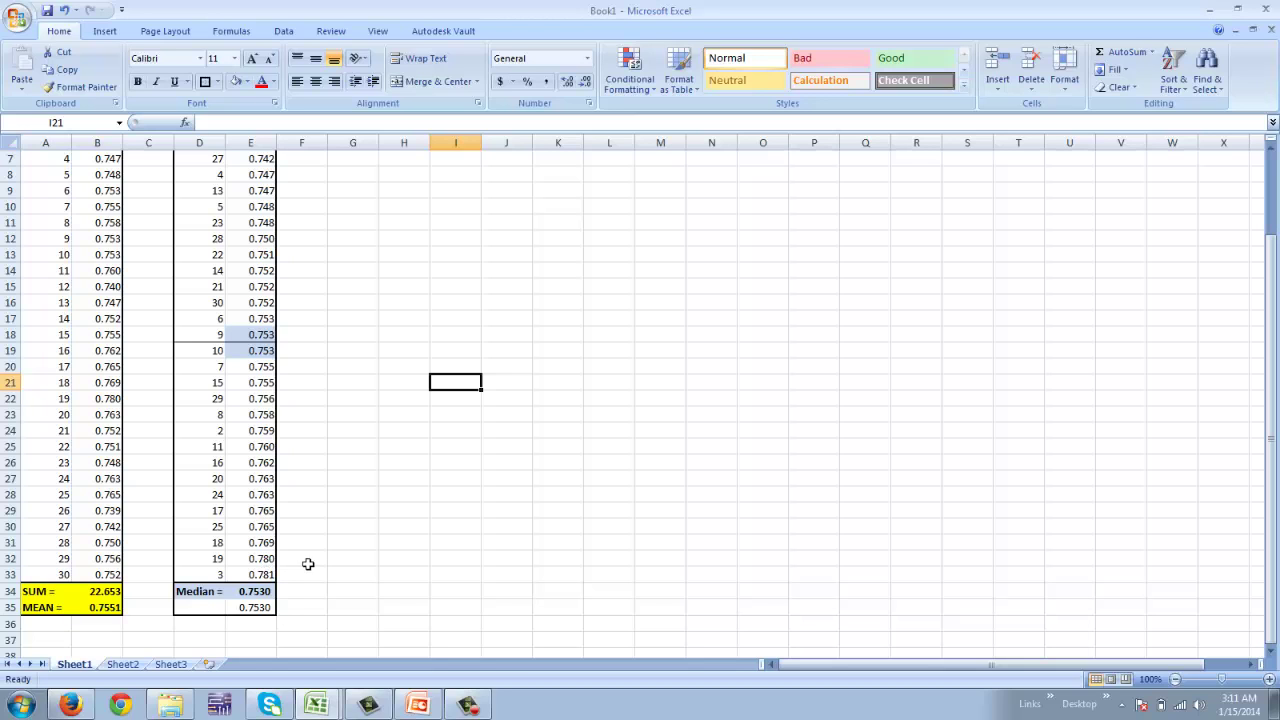
scroll(354, 502, up, 2)
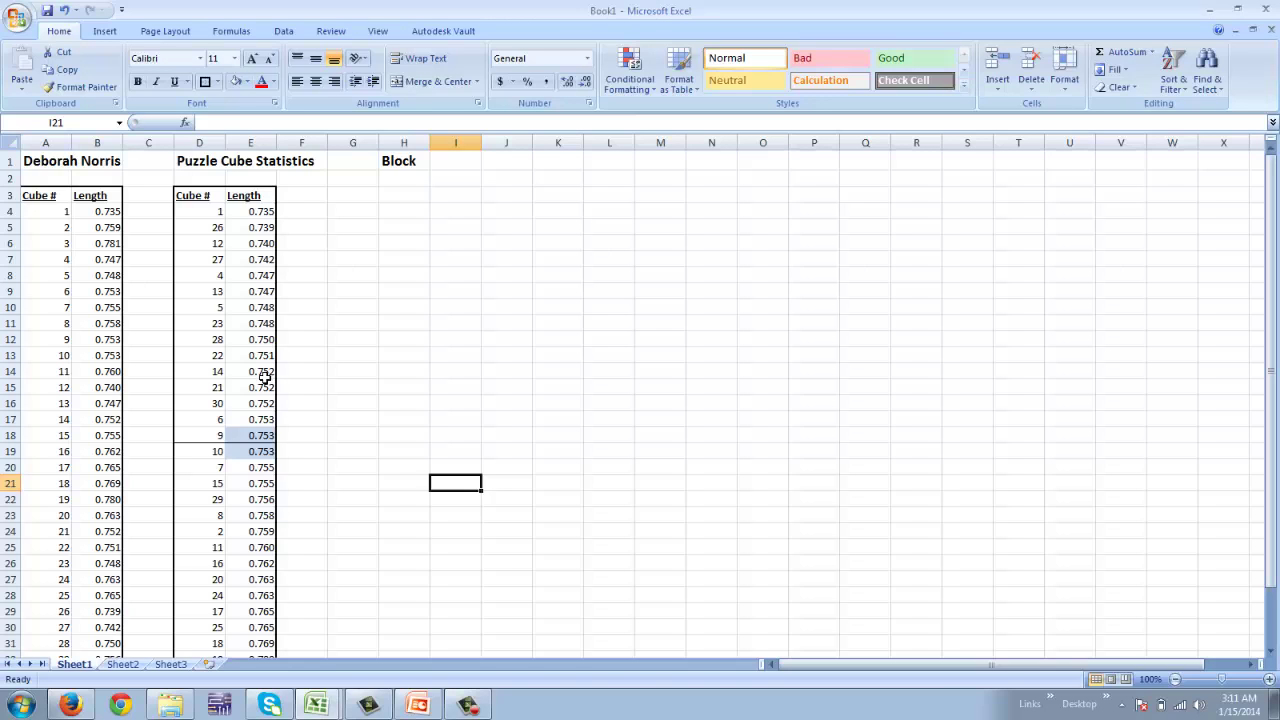
drag(263, 375, 262, 404)
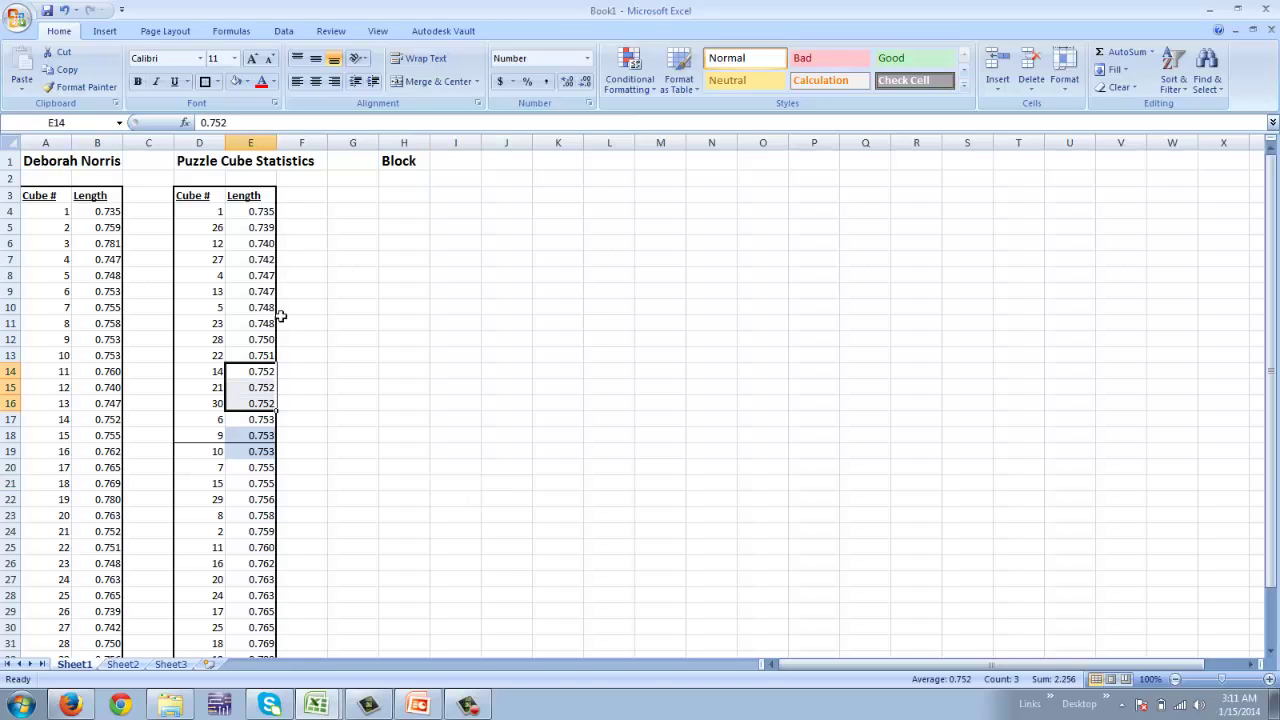
click(261, 85)
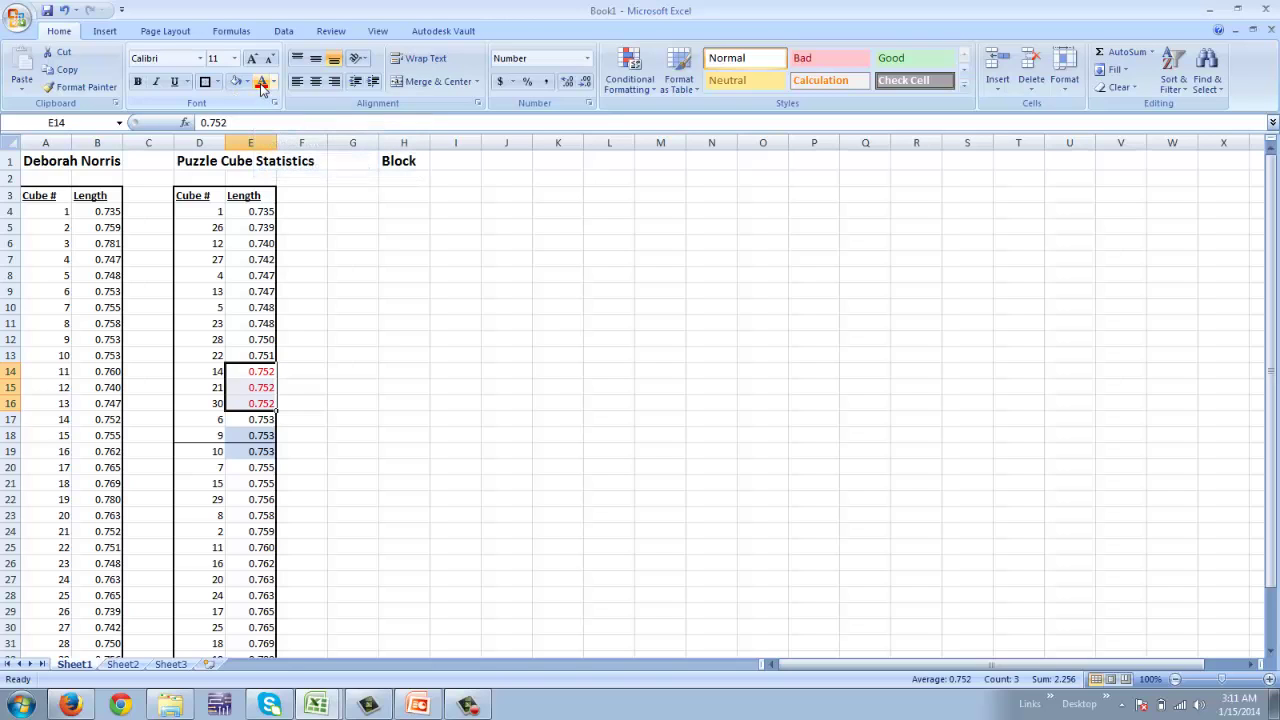
drag(268, 425, 265, 453)
click(261, 85)
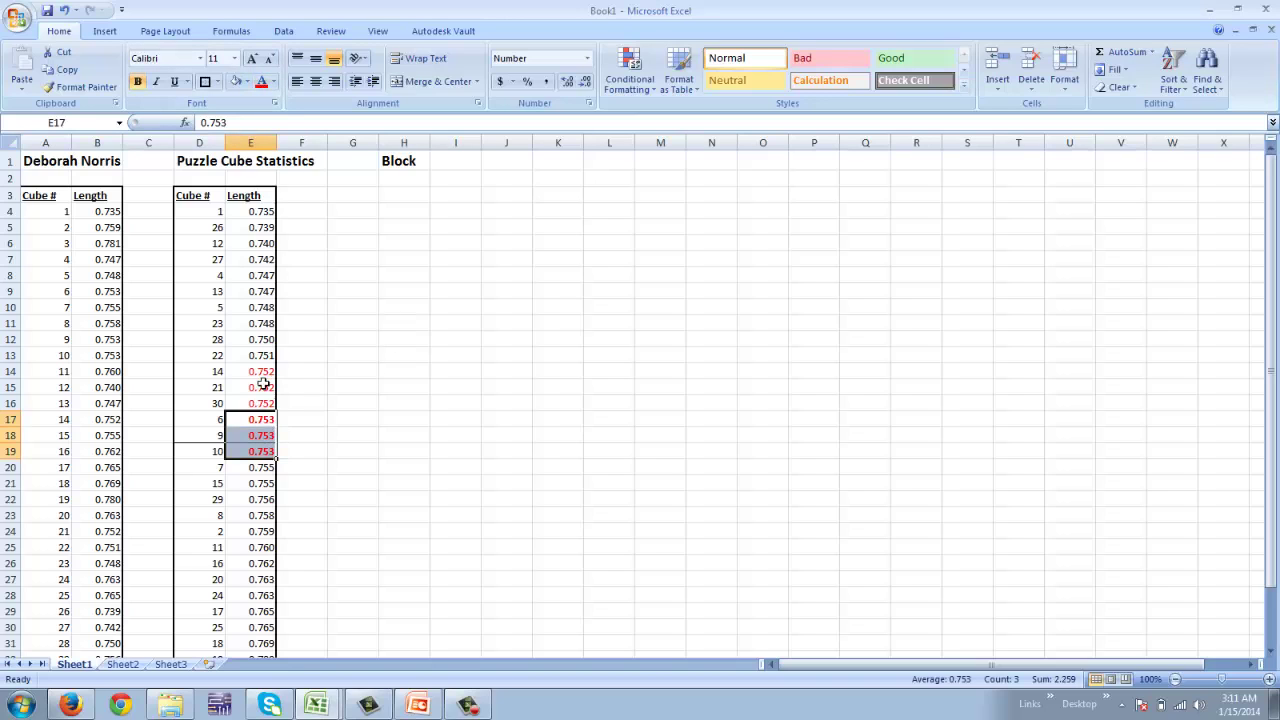
drag(264, 372, 297, 405)
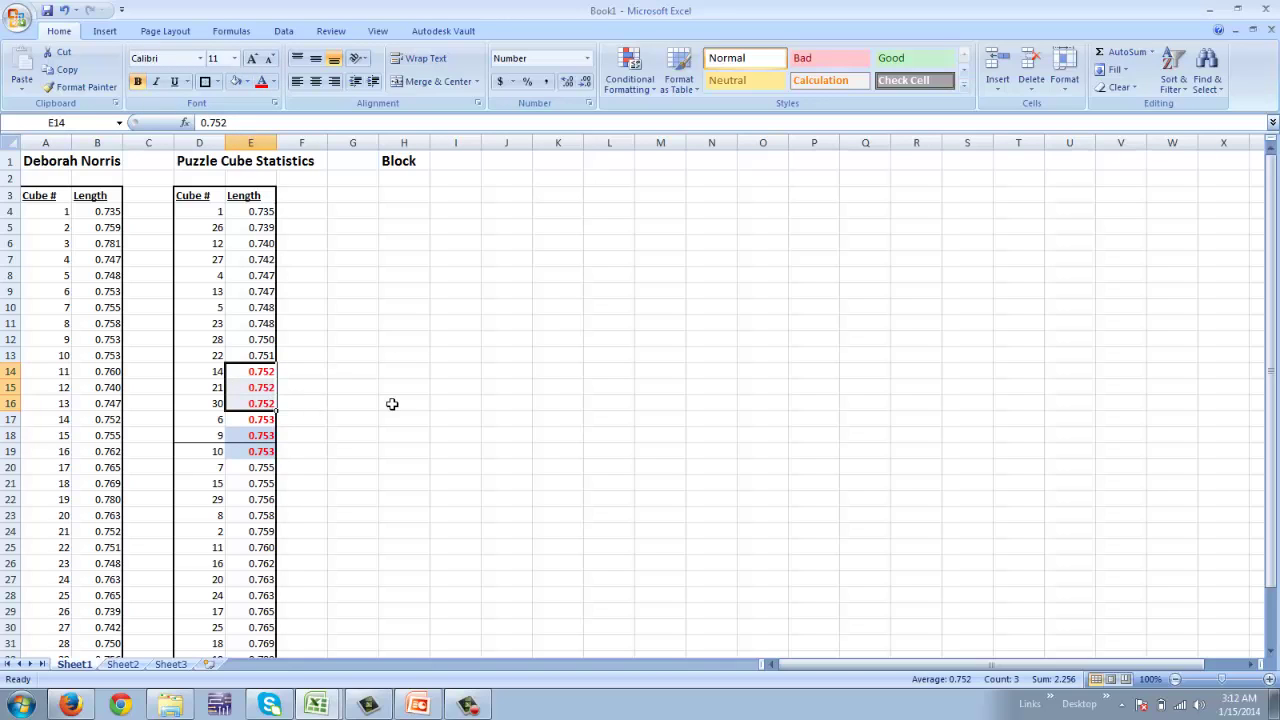
Enter the label "MODE = 0.752 & 0.753" in cell D36 below the median rows
scroll(392, 404, down, 2)
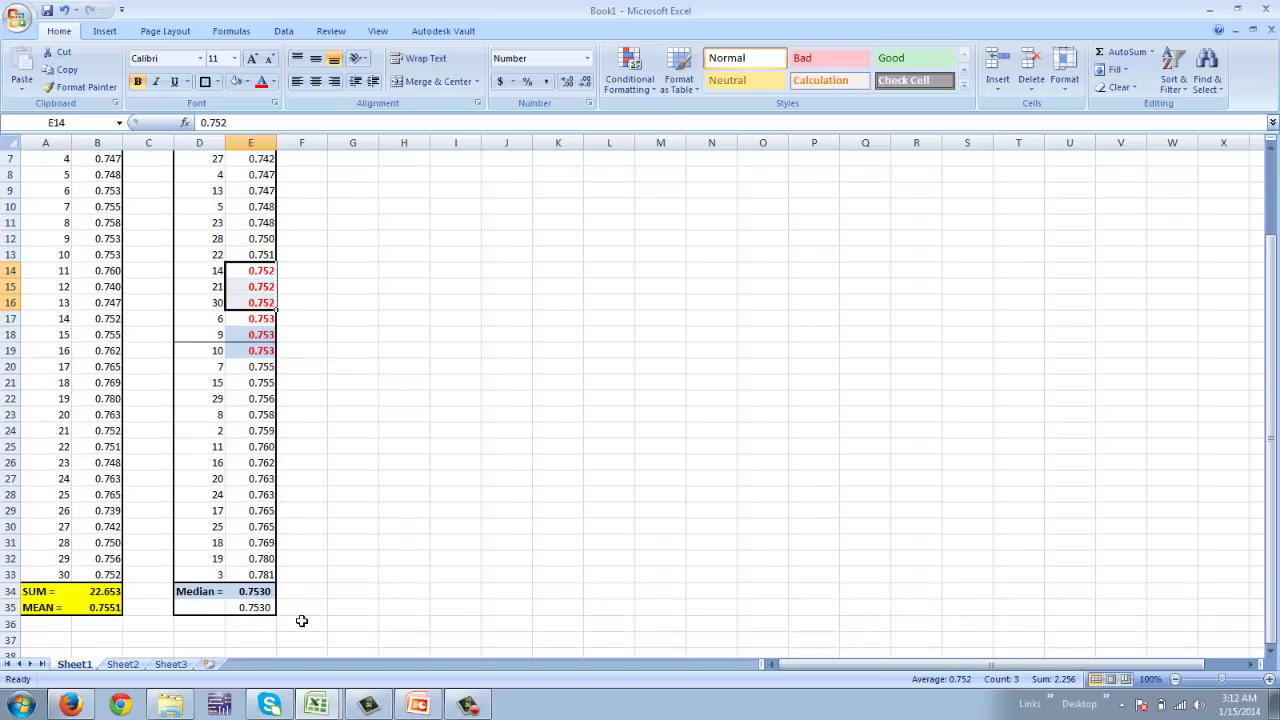
click(320, 607)
click(192, 625)
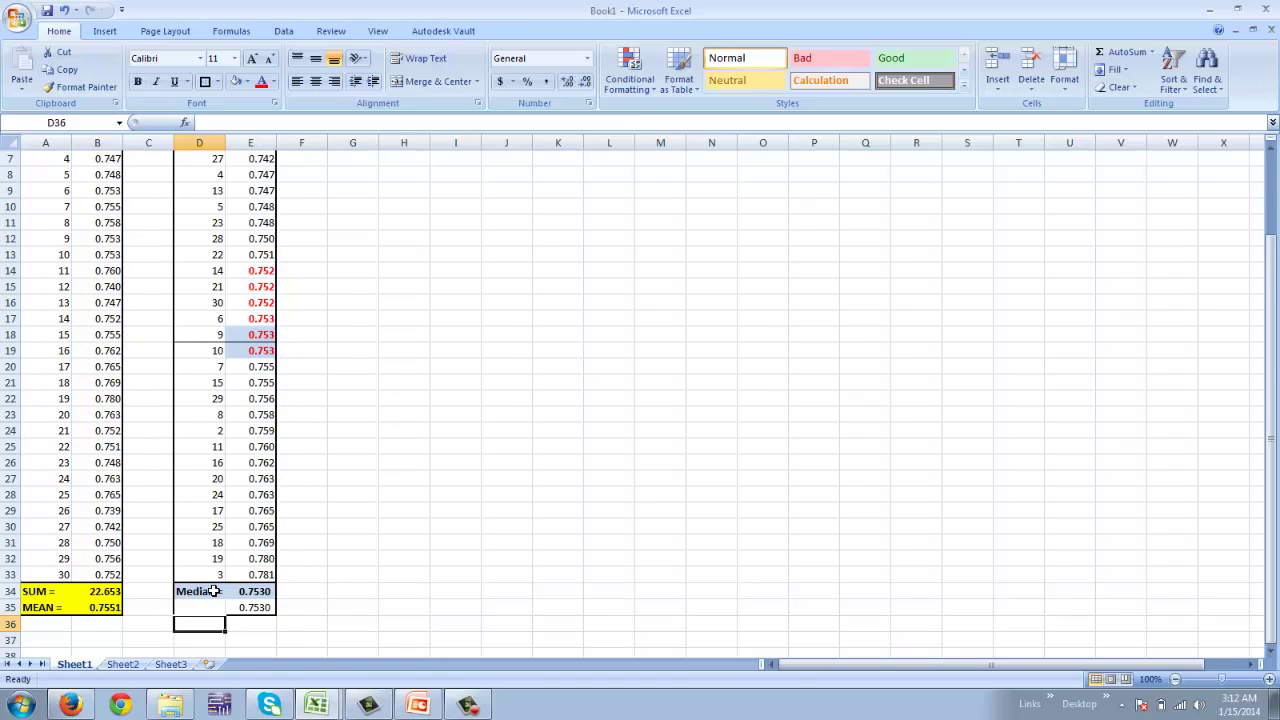
text(MO)
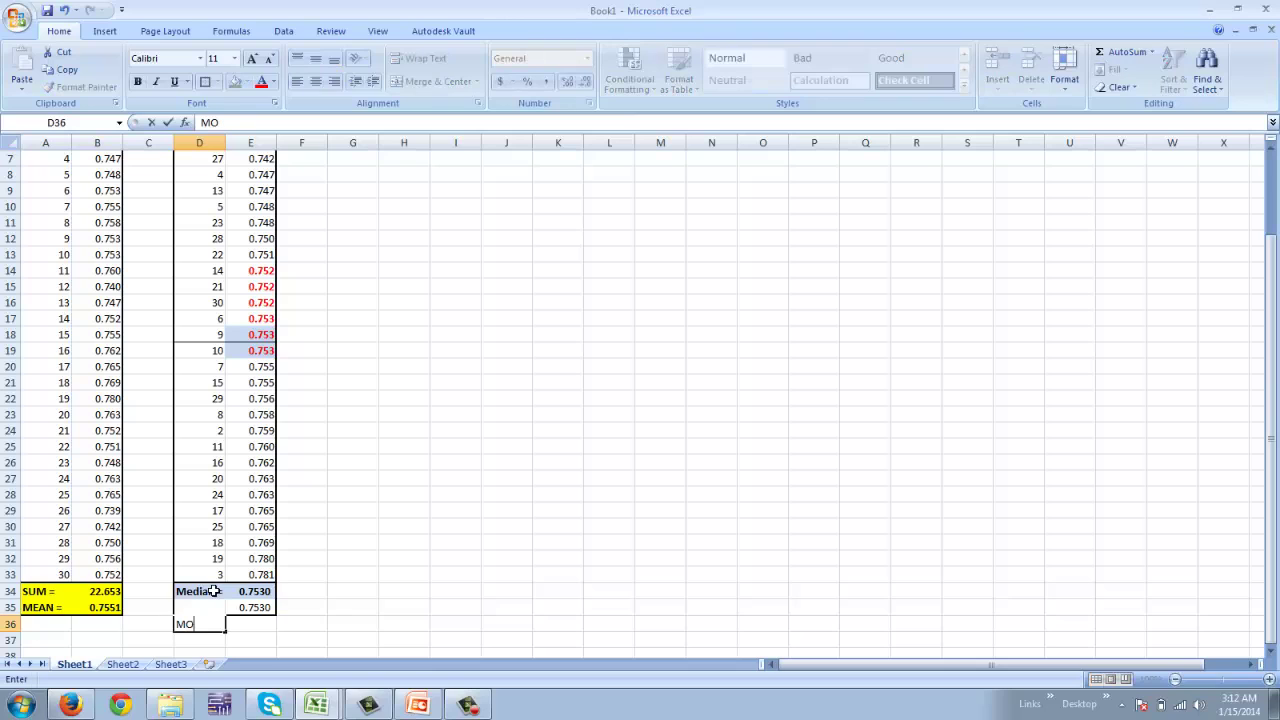
text(OD)
text(& 0.753)
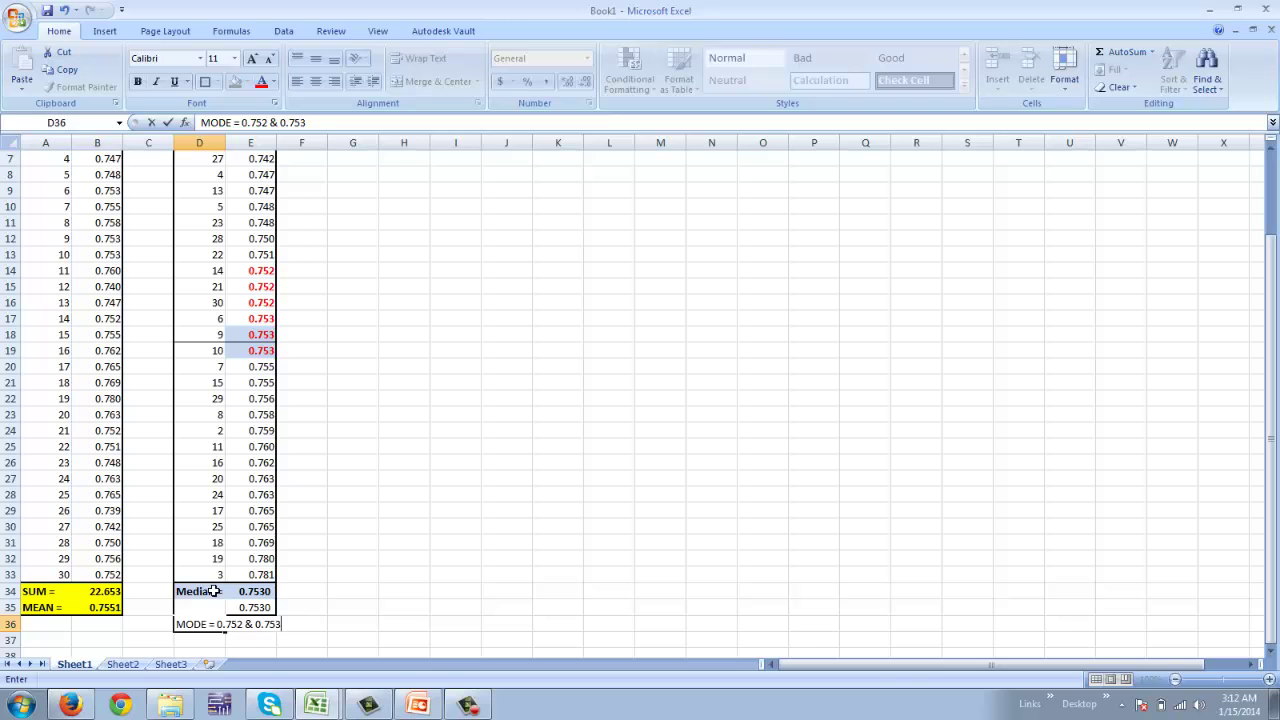
key(Return)
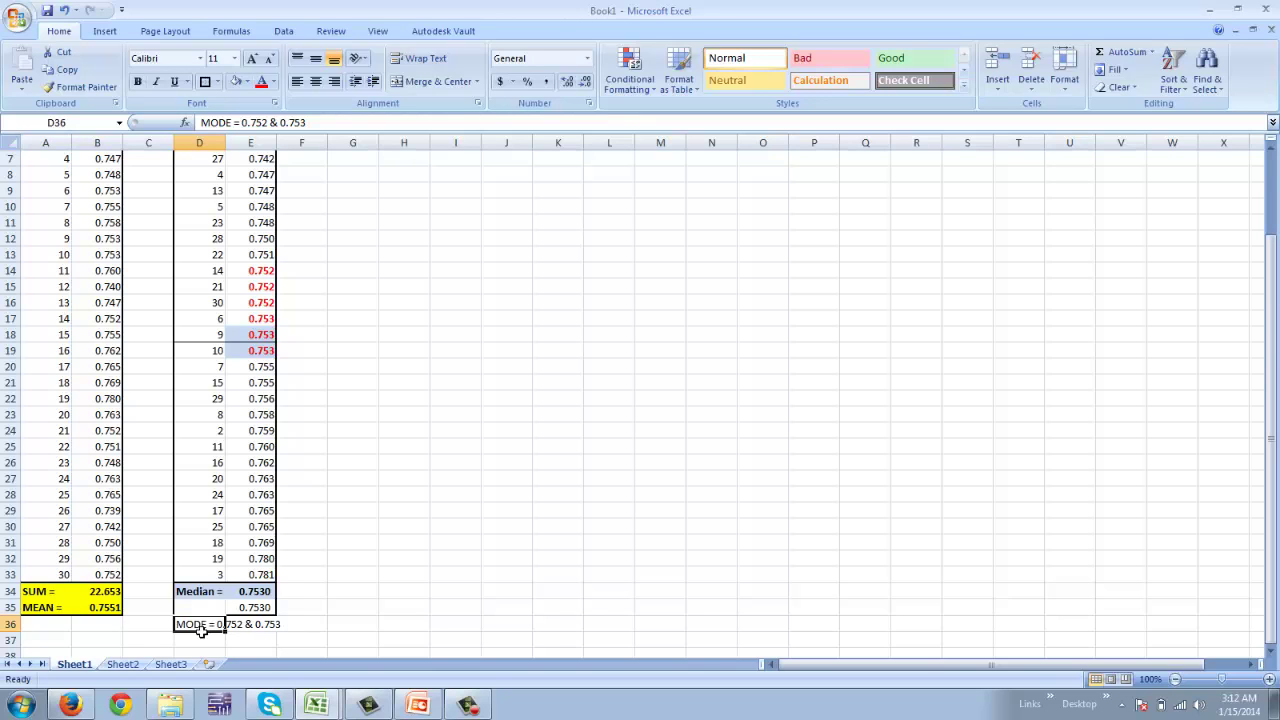
Merge and center D36:E36 and widen column E so the full mode text fits
drag(202, 632, 246, 634)
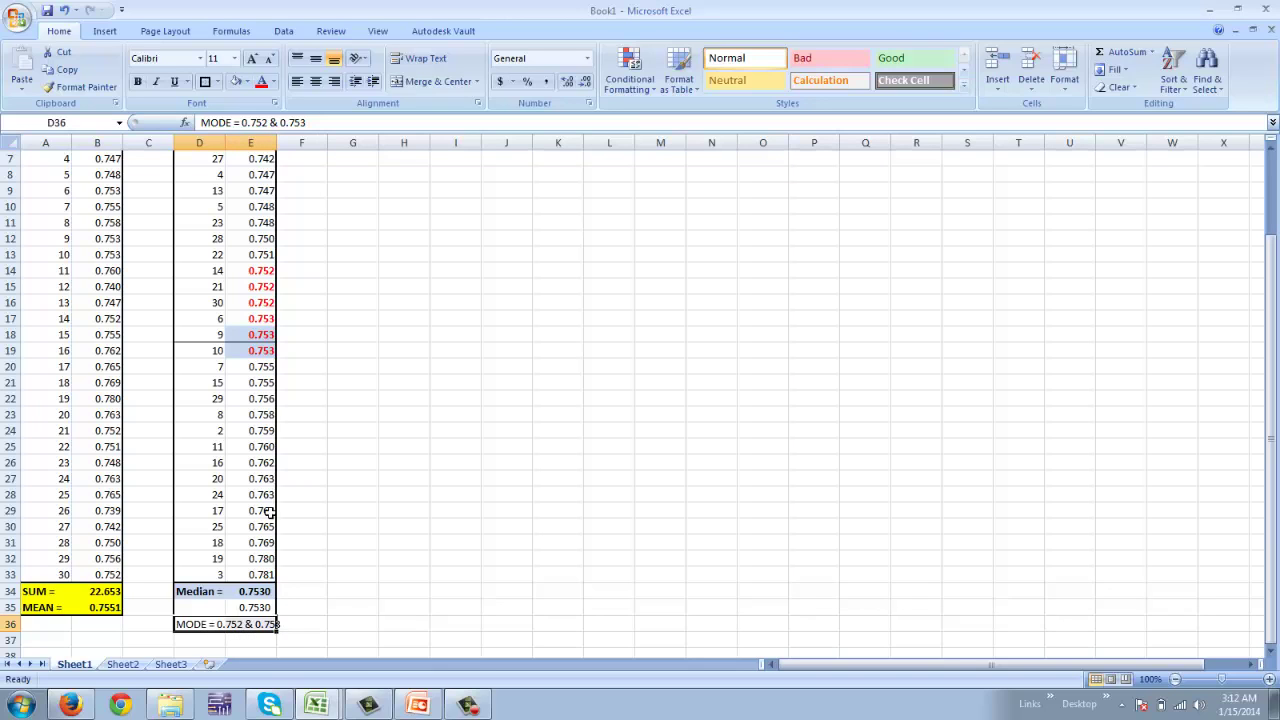
click(427, 84)
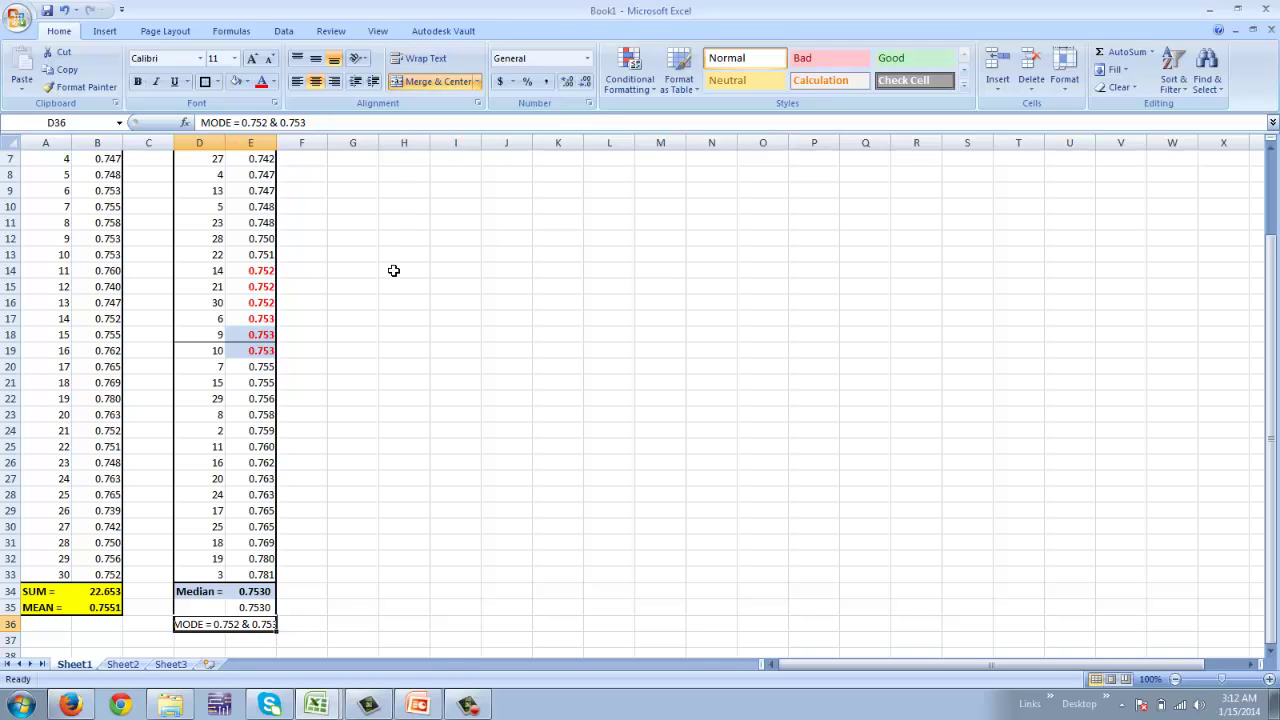
drag(277, 147, 296, 148)
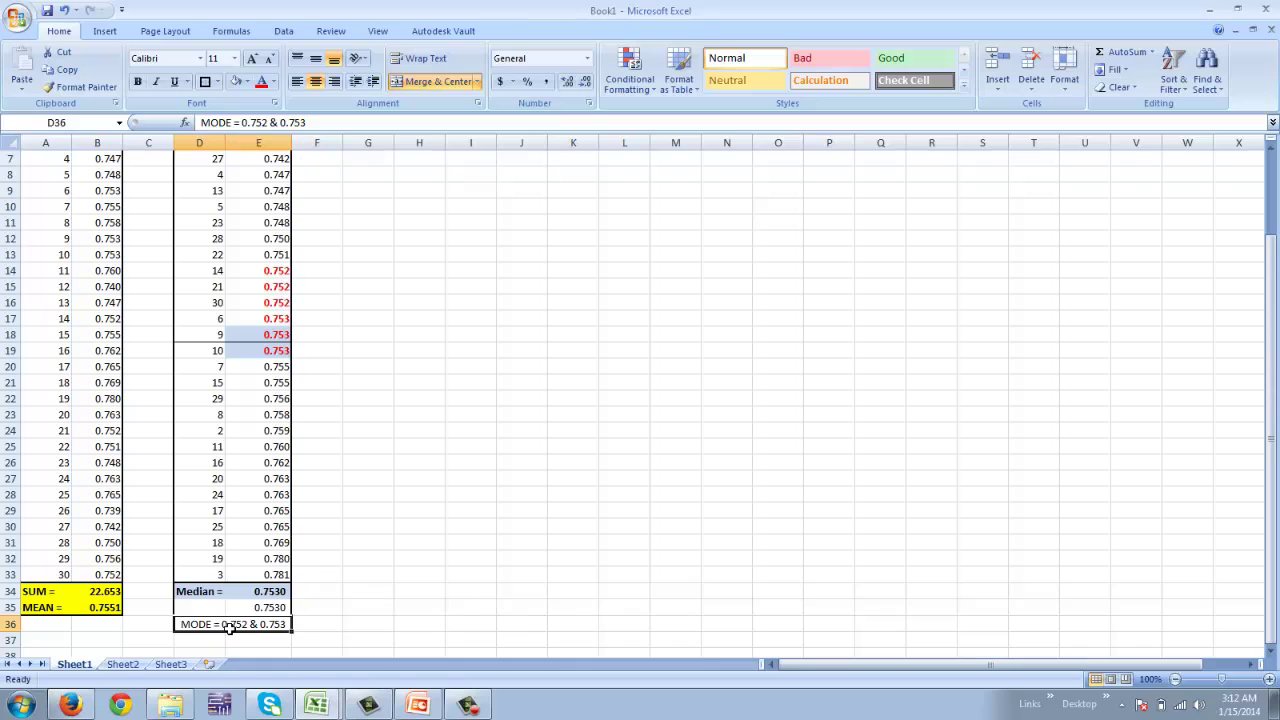
Make the mode text in D36:E36 bold and fill the merged cell with the lightest olive green theme color
key(ctrl+b)
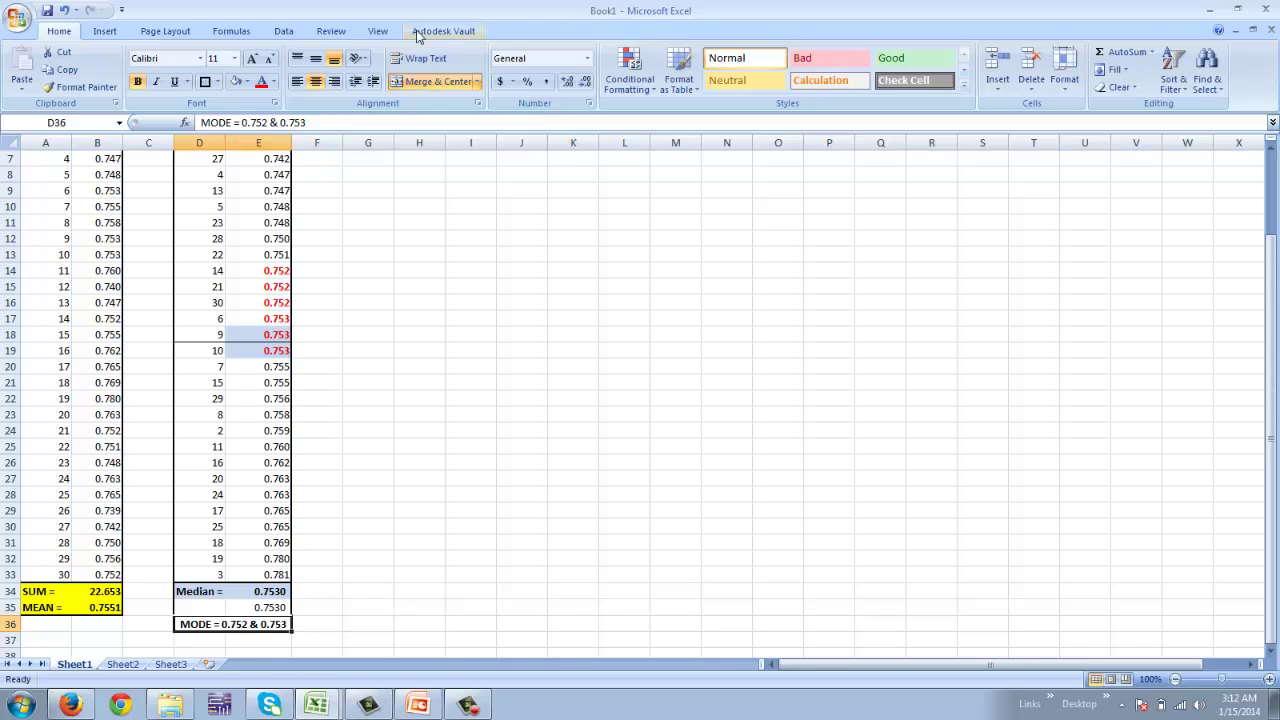
click(246, 83)
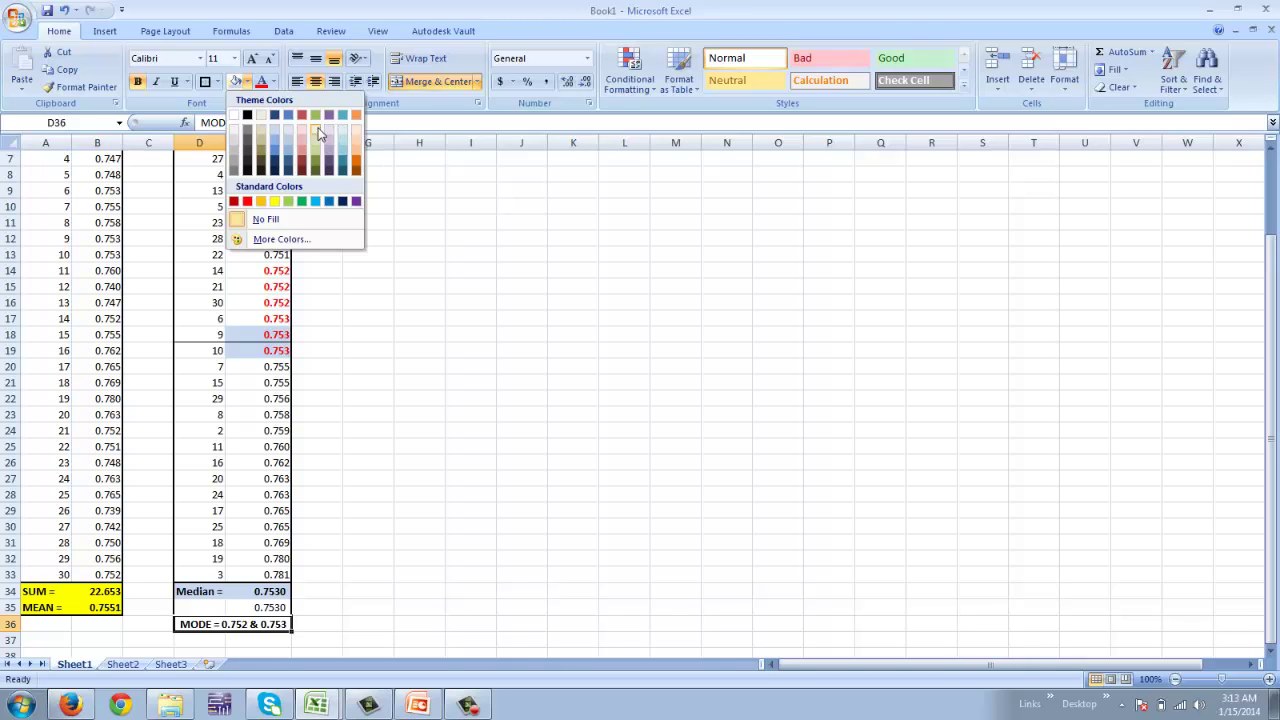
click(318, 133)
click(400, 398)
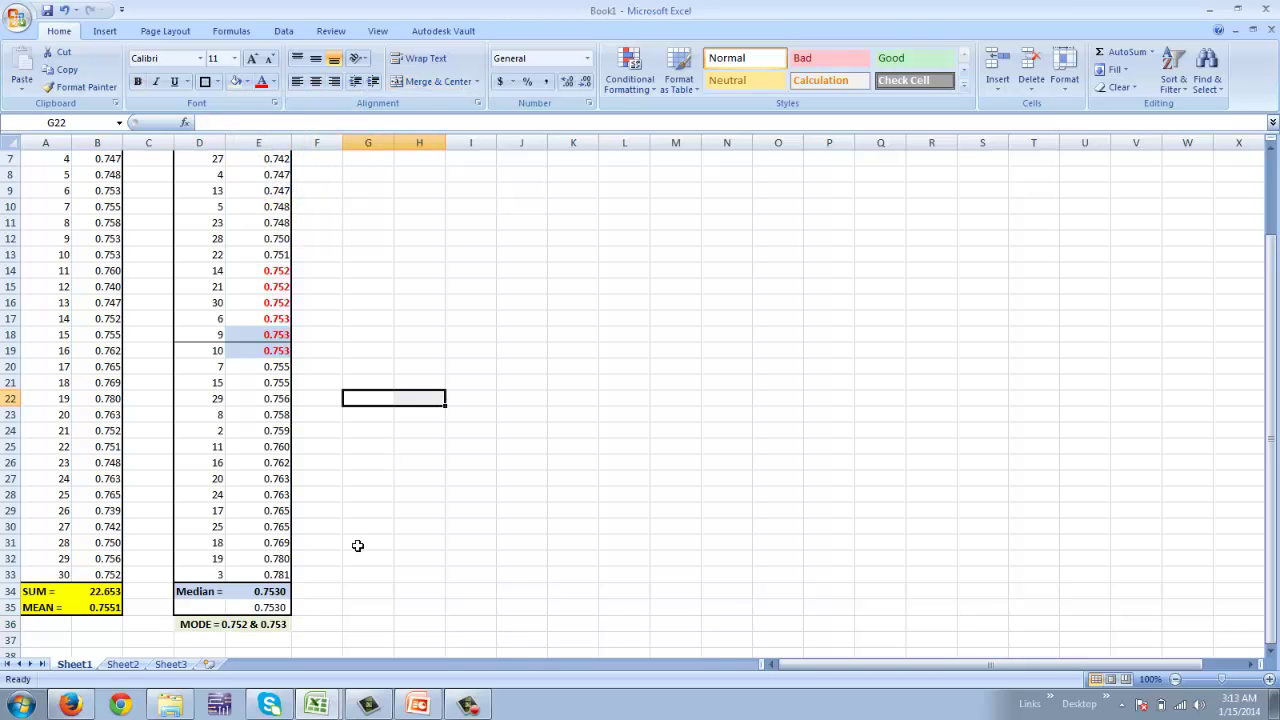
Put a thick box border around the merged mode cell D36:E36
click(266, 628)
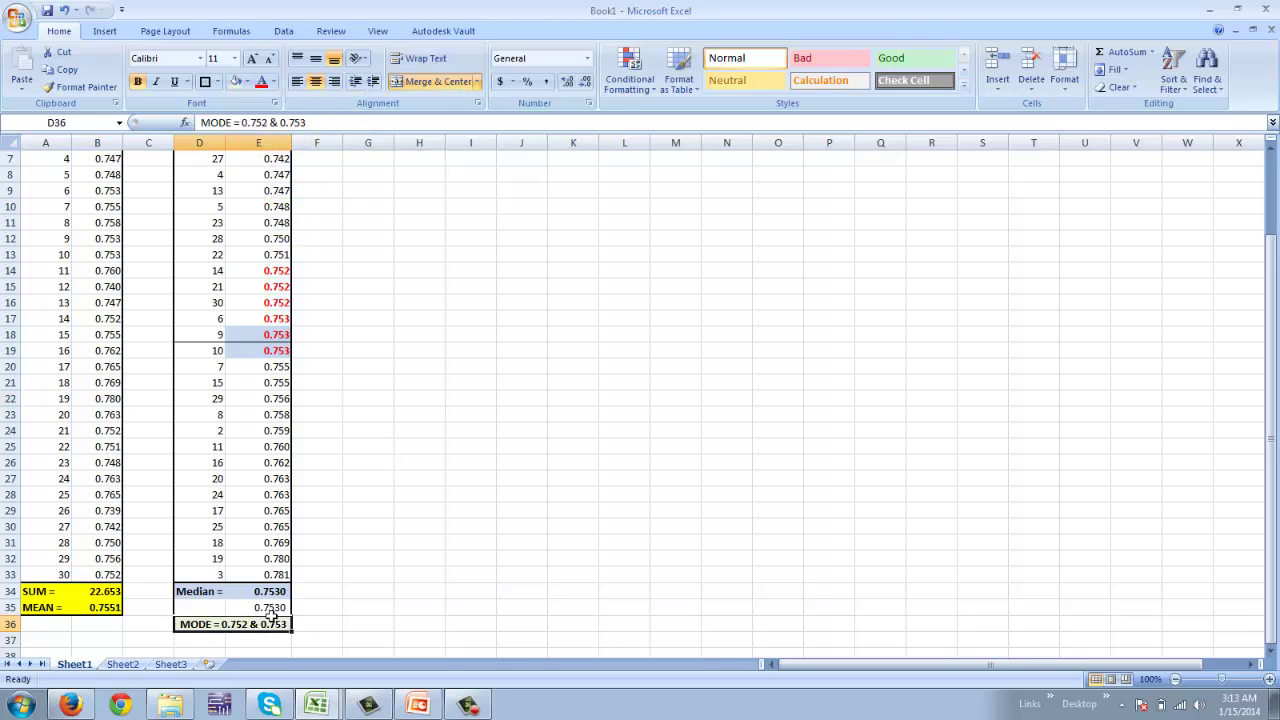
click(205, 86)
click(421, 288)
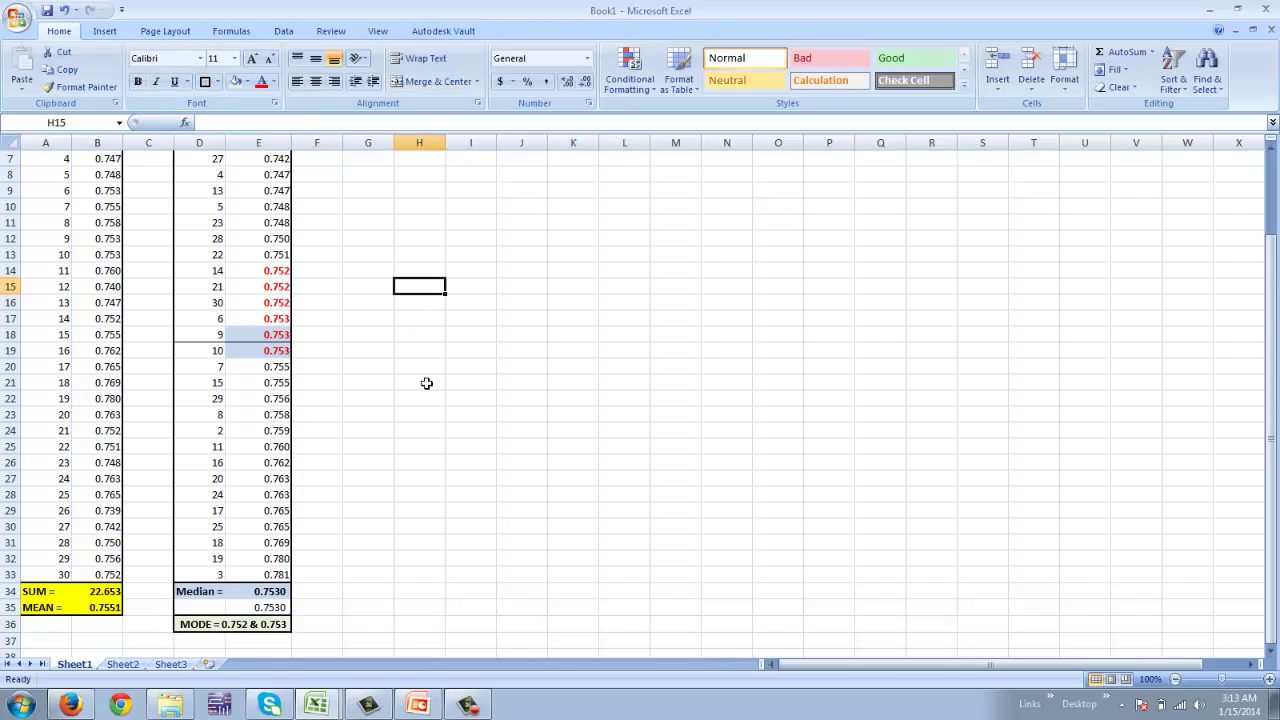
scroll(453, 486, up, 2)
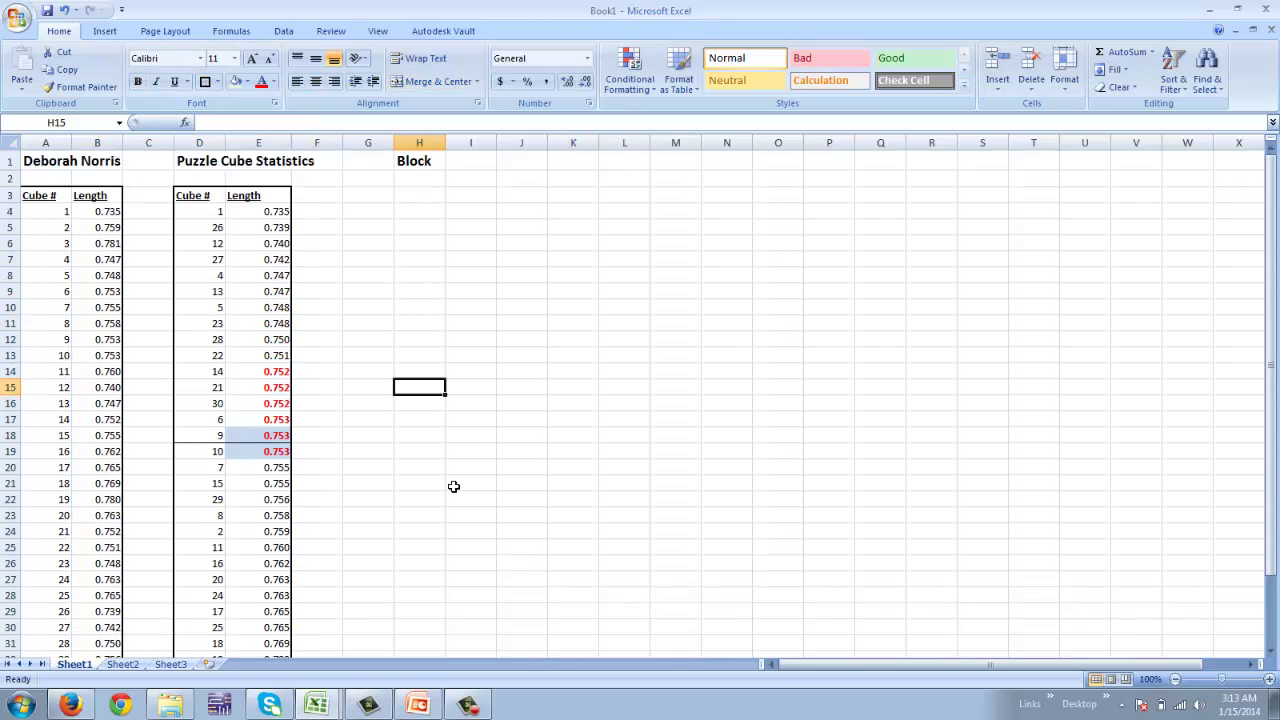